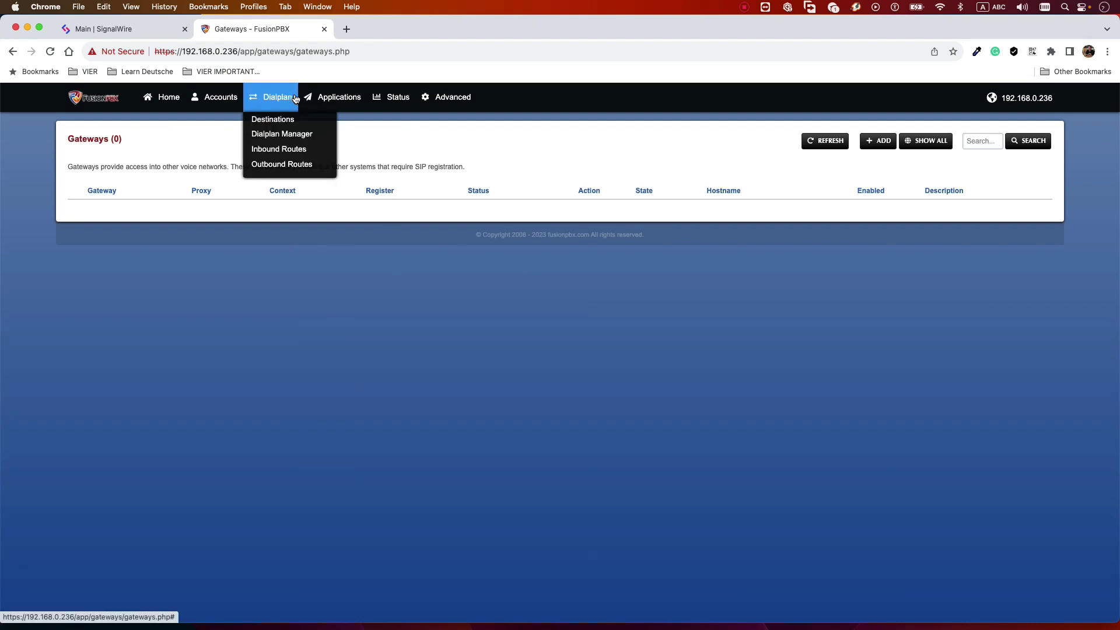
mouse_move(349, 111)
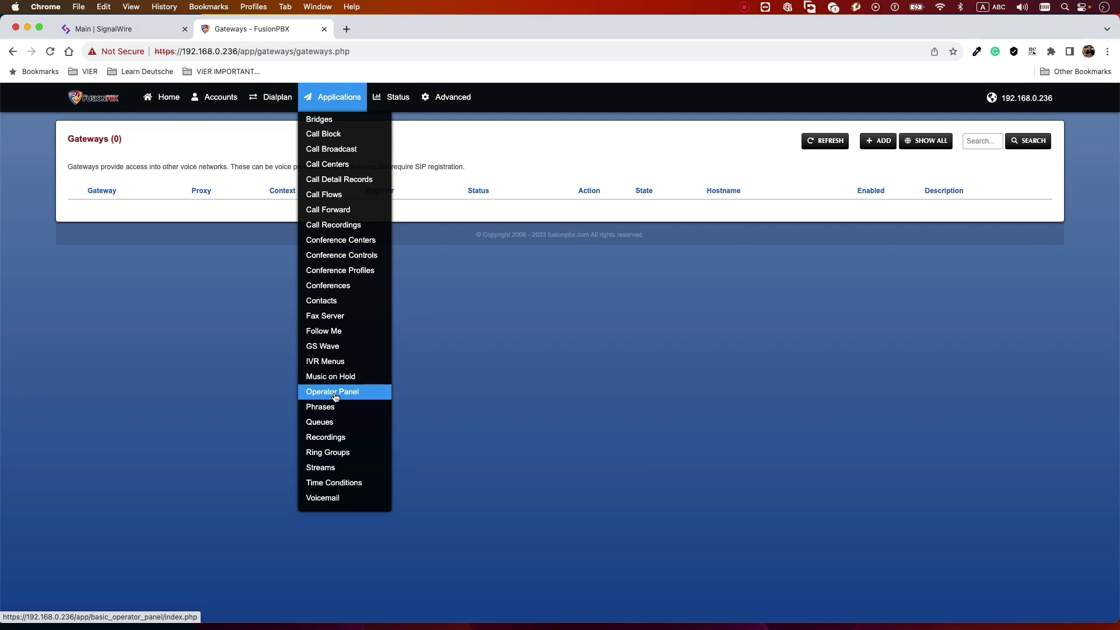
click(186, 335)
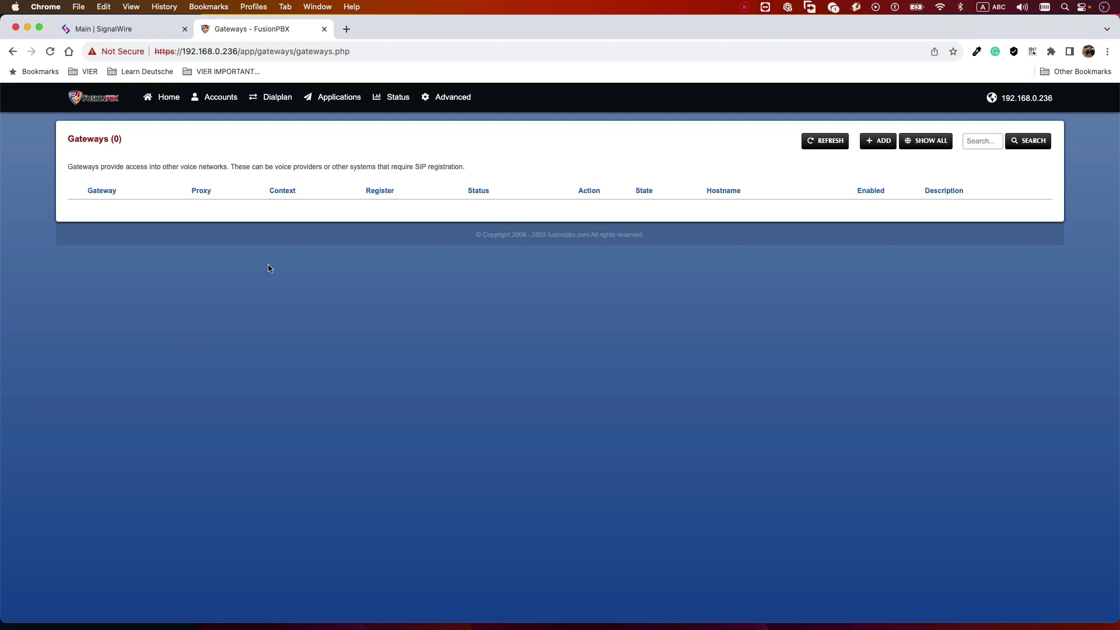
Step: Switch to SignalWire and start a new SIP endpoint with the username fusionpbx
click(124, 26)
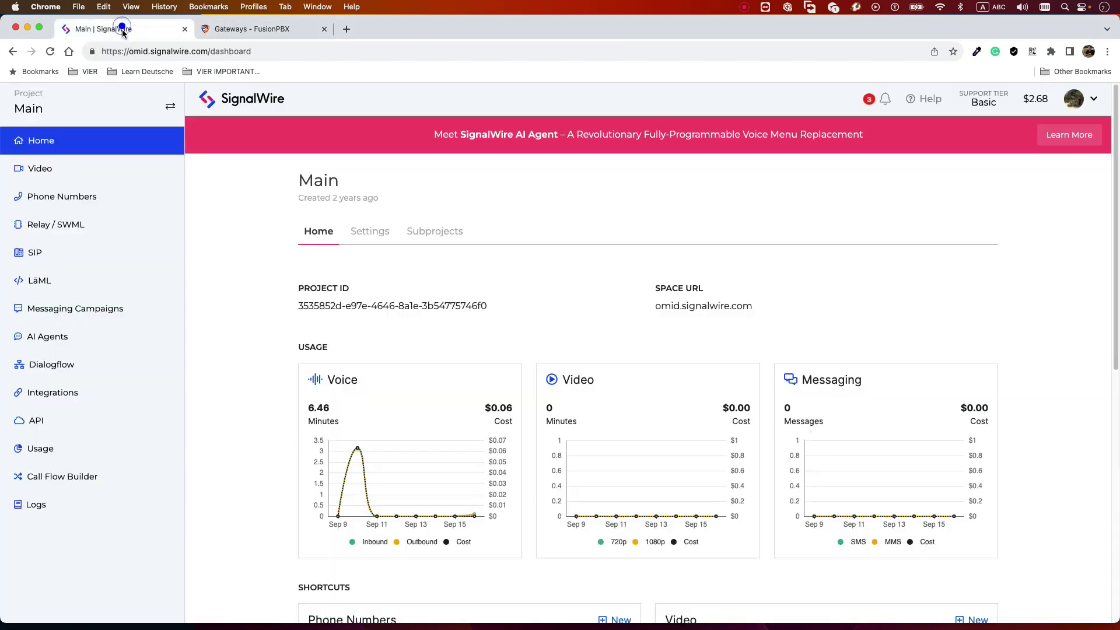
click(273, 244)
scroll(288, 250, down, 5)
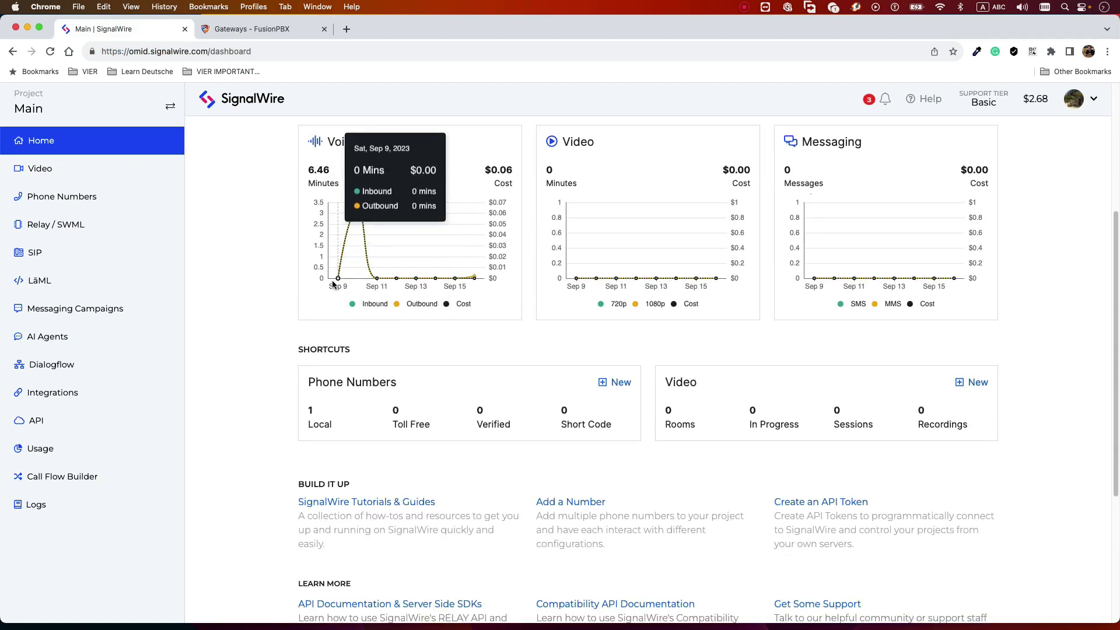
scroll(320, 298, up, 5)
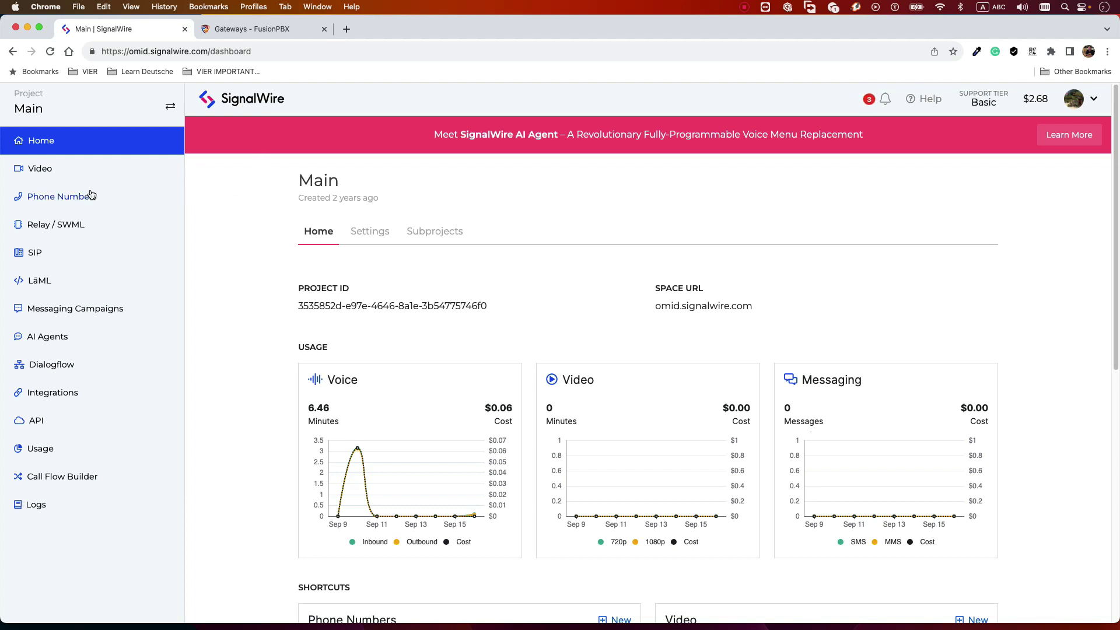
click(68, 252)
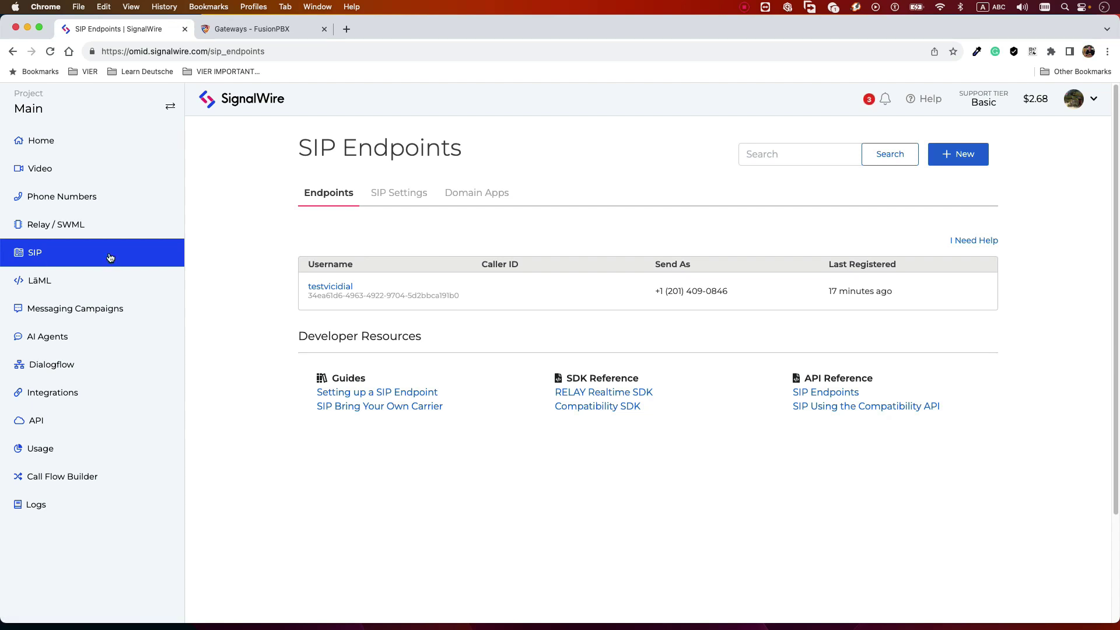
click(983, 160)
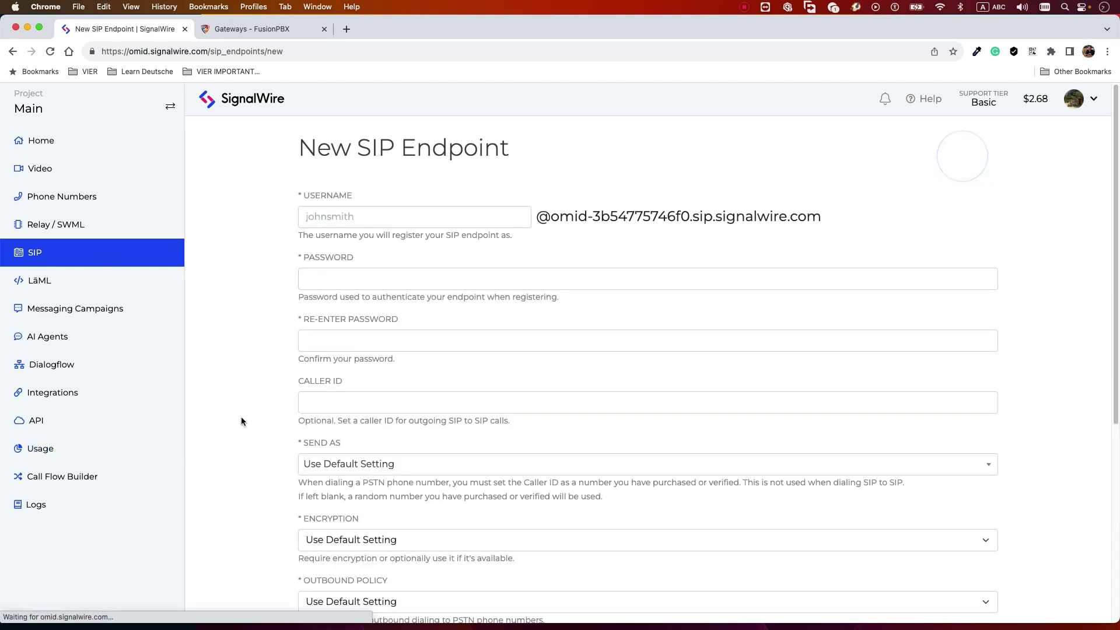
click(334, 220)
text(fusion)
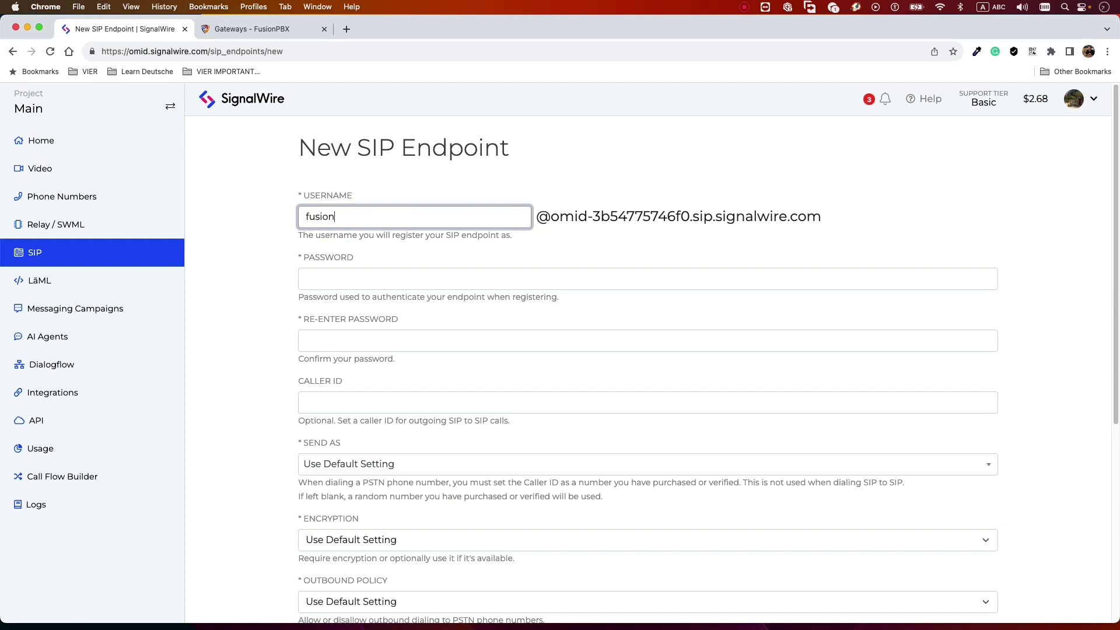
text(pbx)
Step: Enter the new SIP endpoint's password and repeat it in the confirmation field
double_click(360, 217)
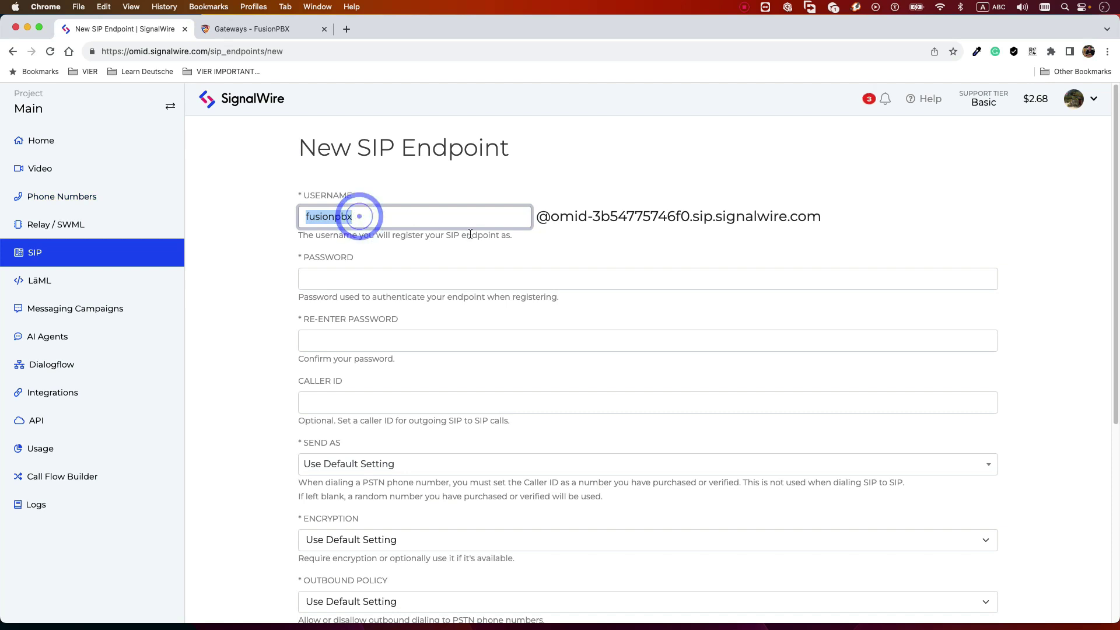
click(355, 283)
double_click(363, 217)
right_click(327, 215)
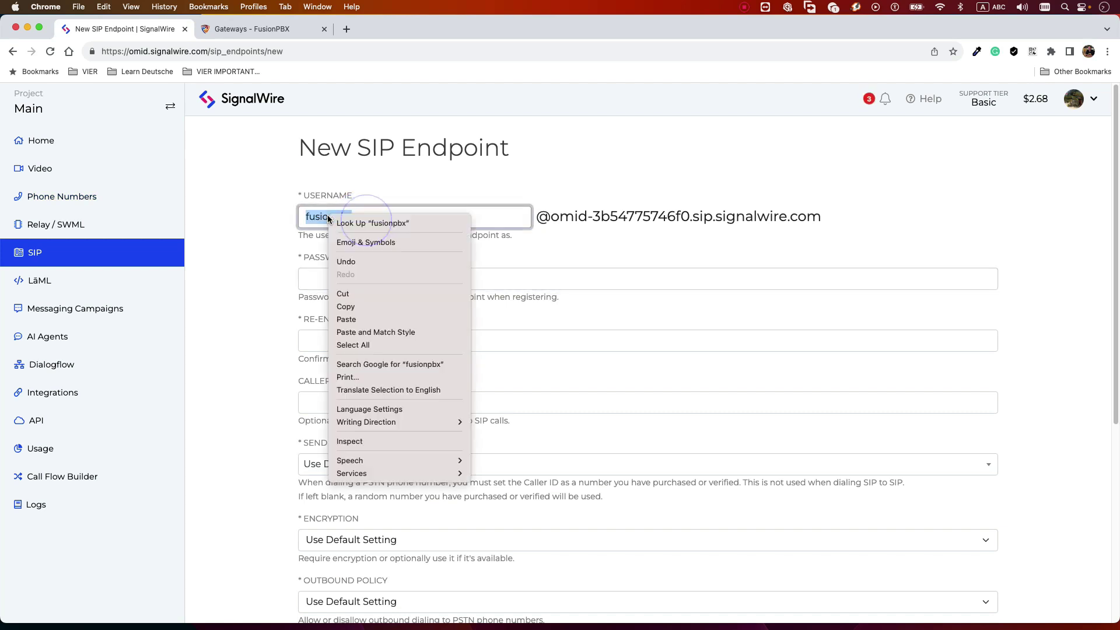
click(348, 304)
click(320, 278)
right_click(322, 276)
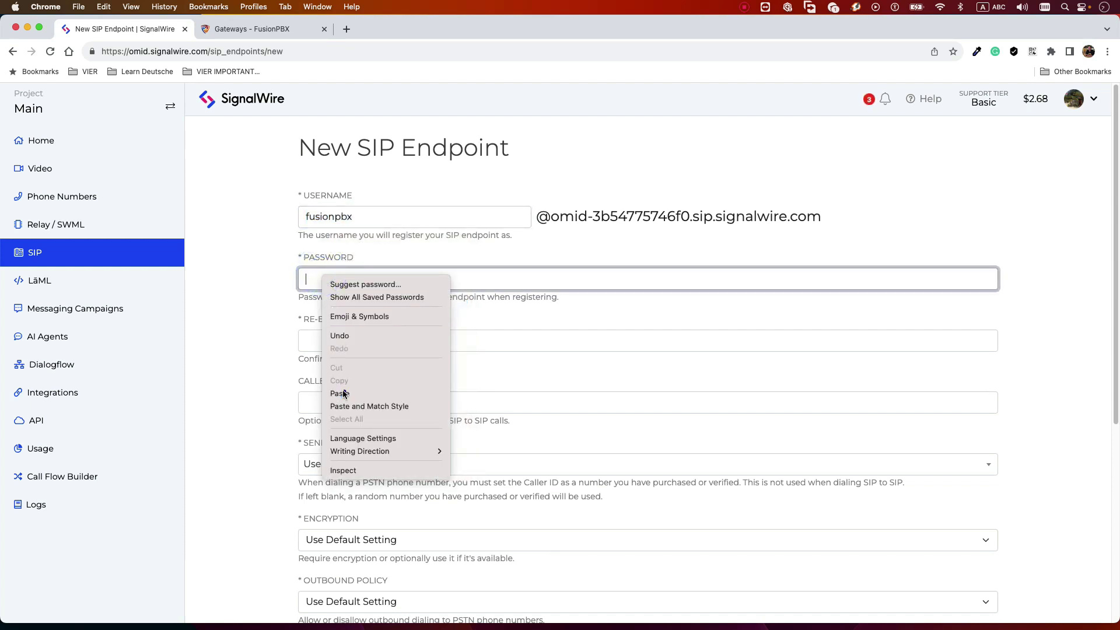
click(344, 394)
click(339, 341)
right_click(338, 341)
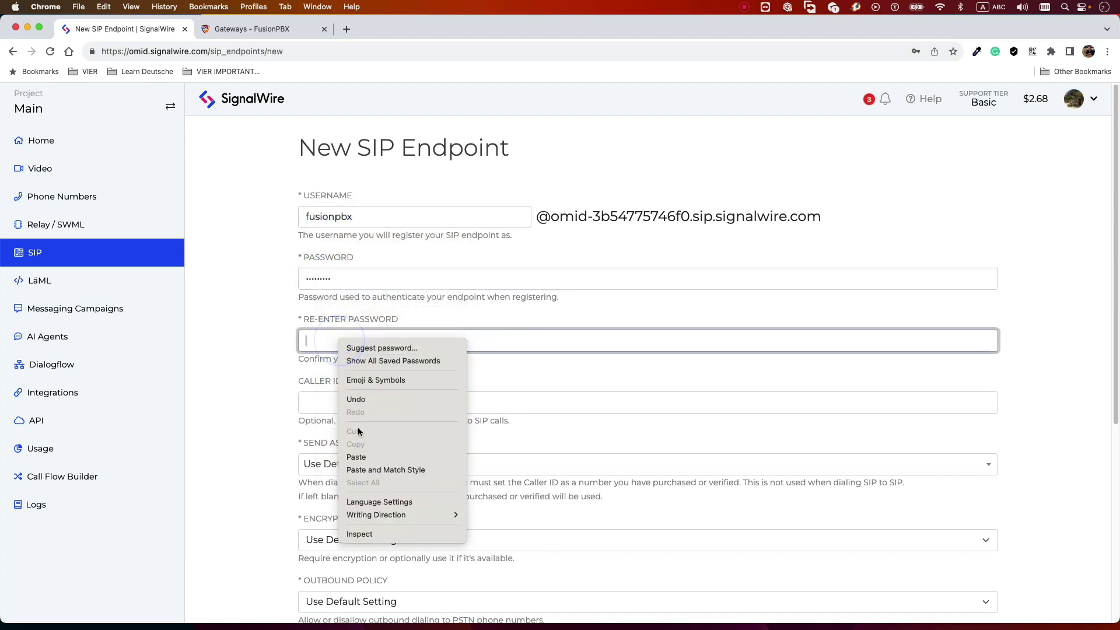
click(356, 457)
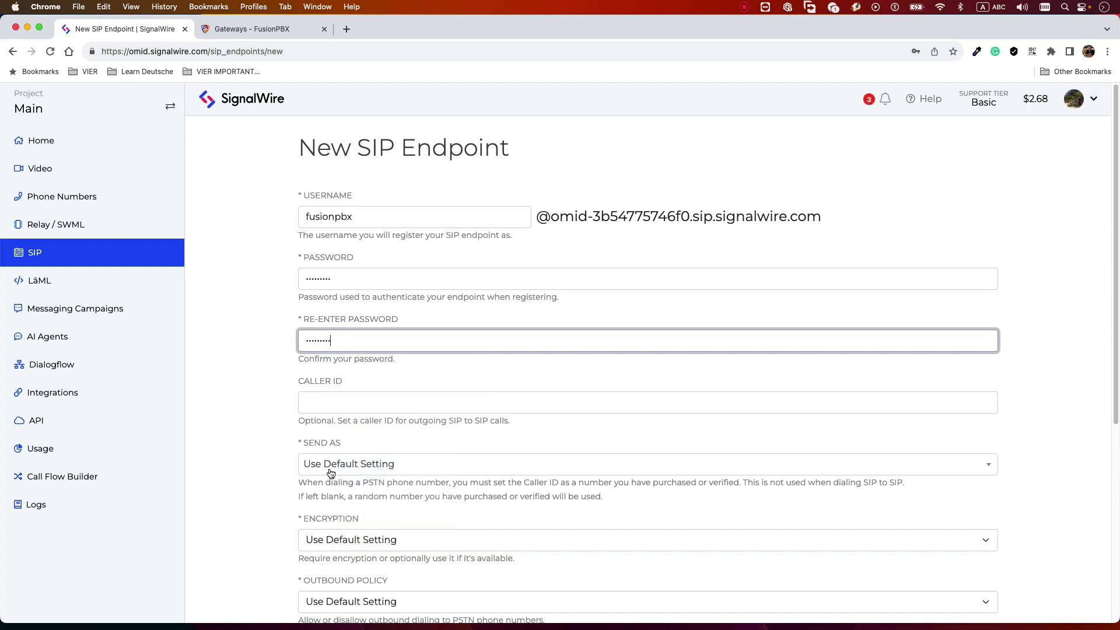
Step: Set the endpoint's Send As value to the purchased phone number
scroll(330, 473, down, 1)
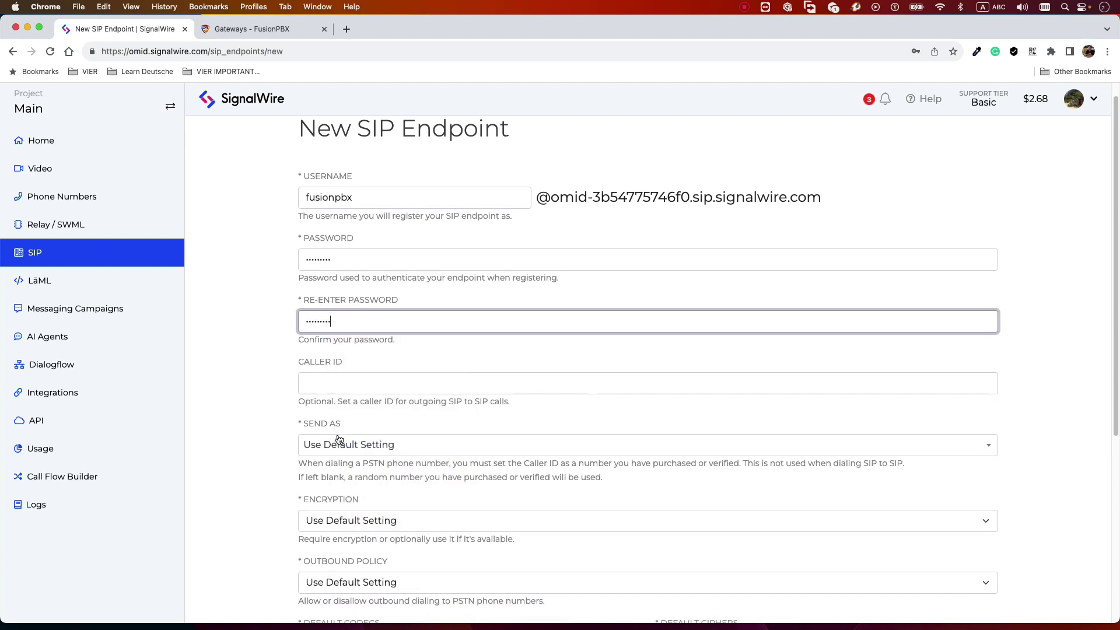
click(358, 443)
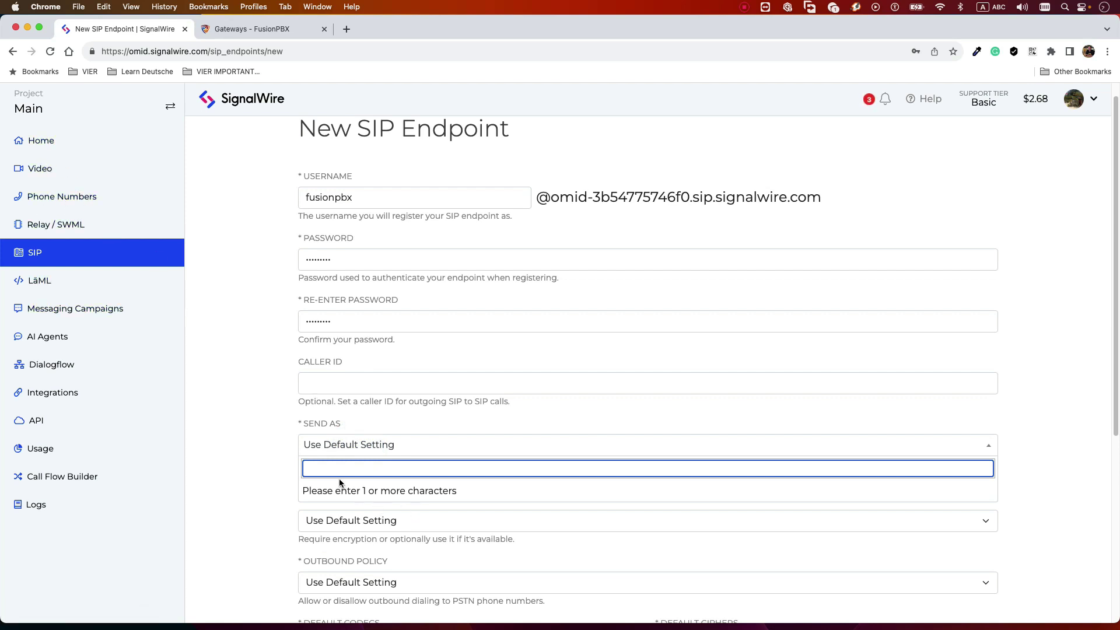
text(+)
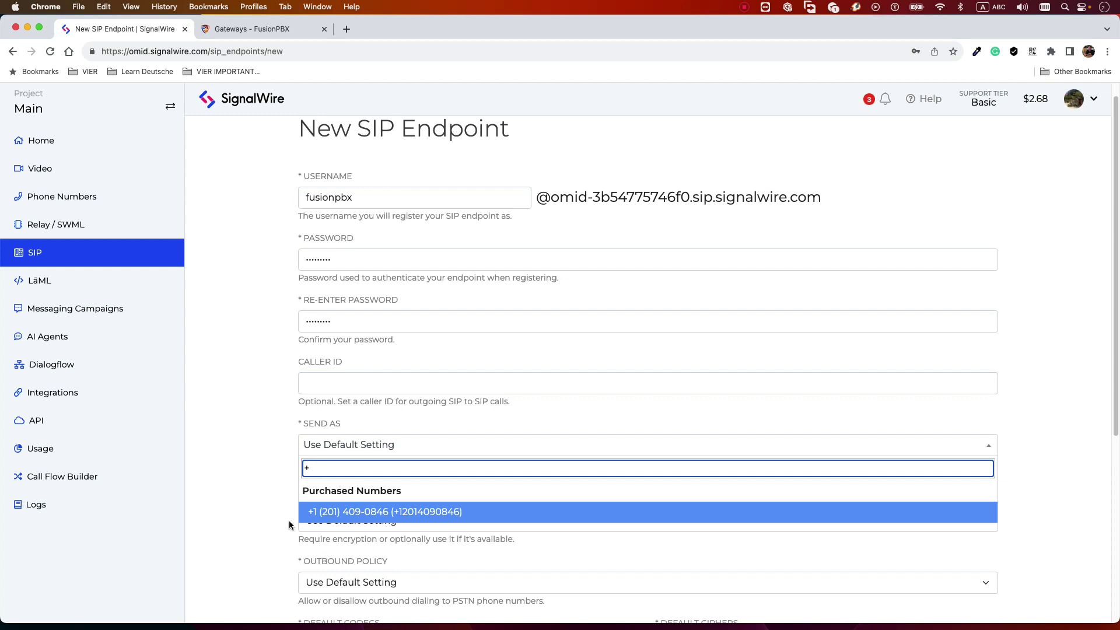
click(342, 508)
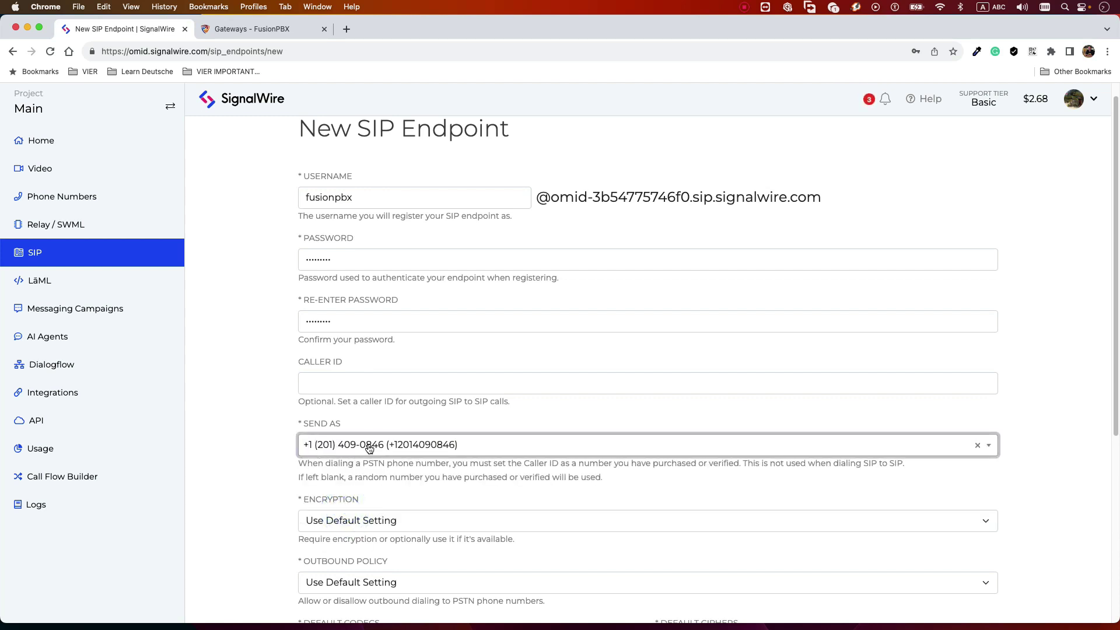
Step: Check the entered credentials, create the fusionpbx SIP endpoint and dismiss the browser's password warning
scroll(374, 444, down, 2)
double_click(371, 155)
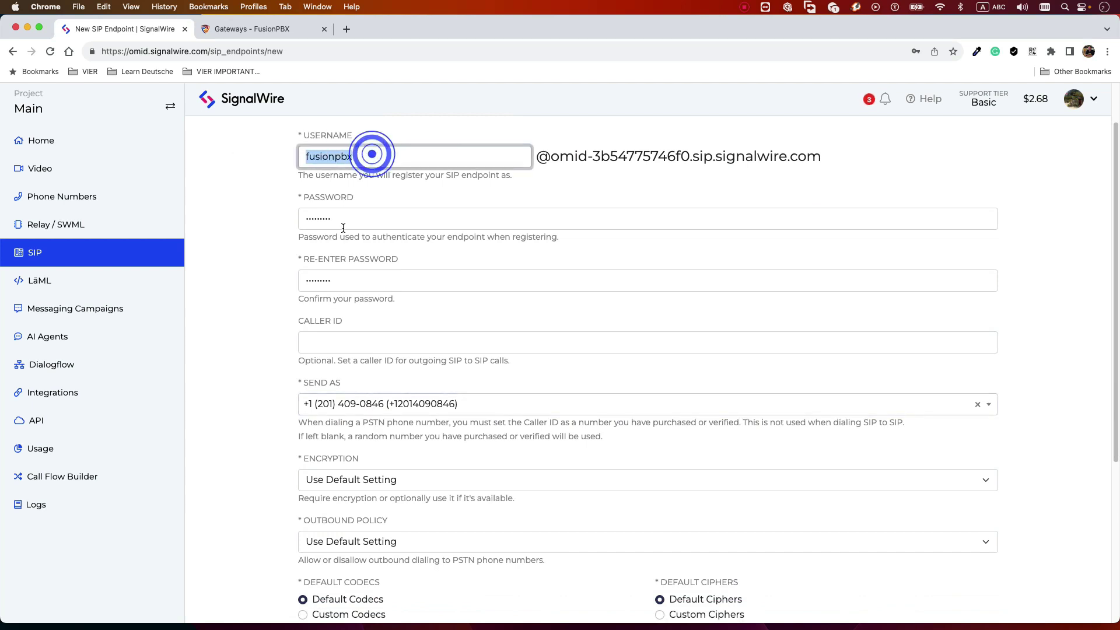
double_click(340, 220)
double_click(343, 282)
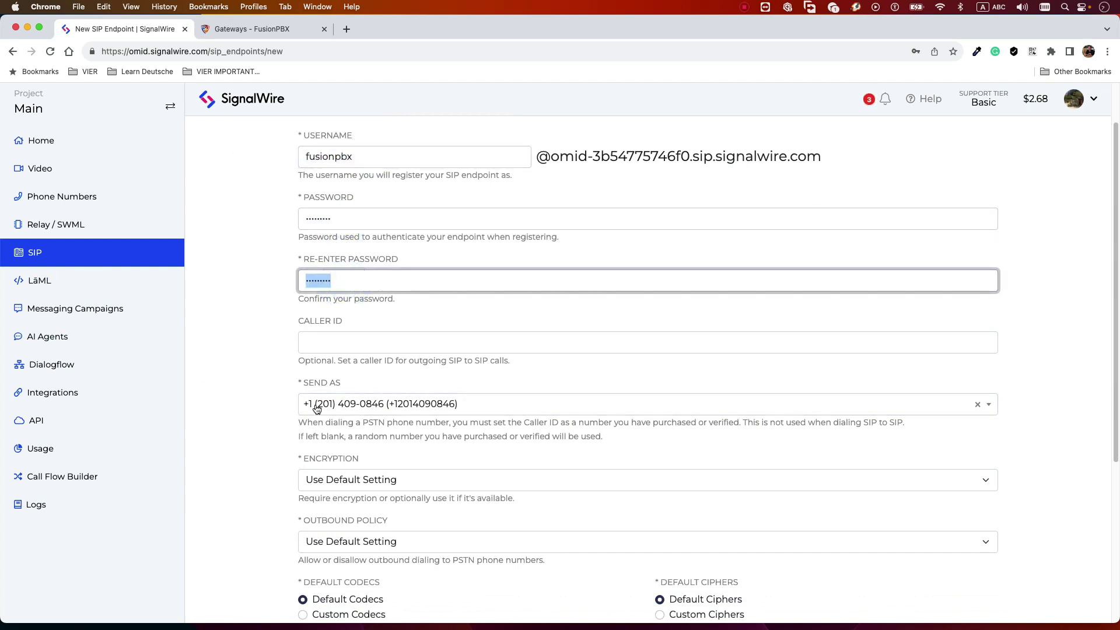
scroll(555, 417, down, 3)
click(353, 548)
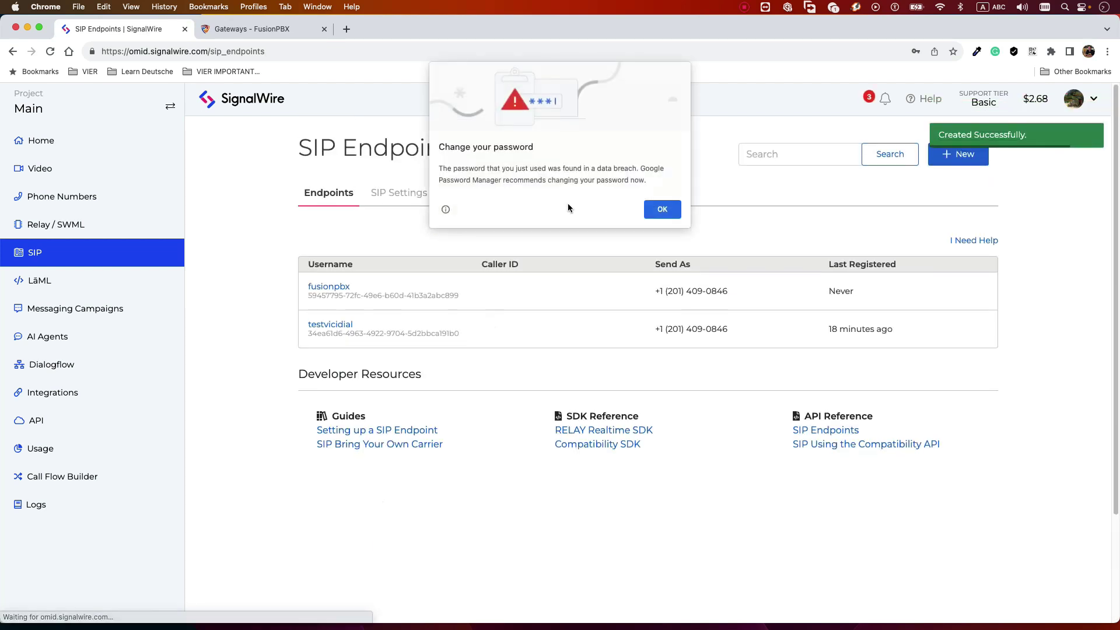
click(664, 210)
Step: View the local phone numbers offered for purchase and return to the list of purchased numbers
click(59, 197)
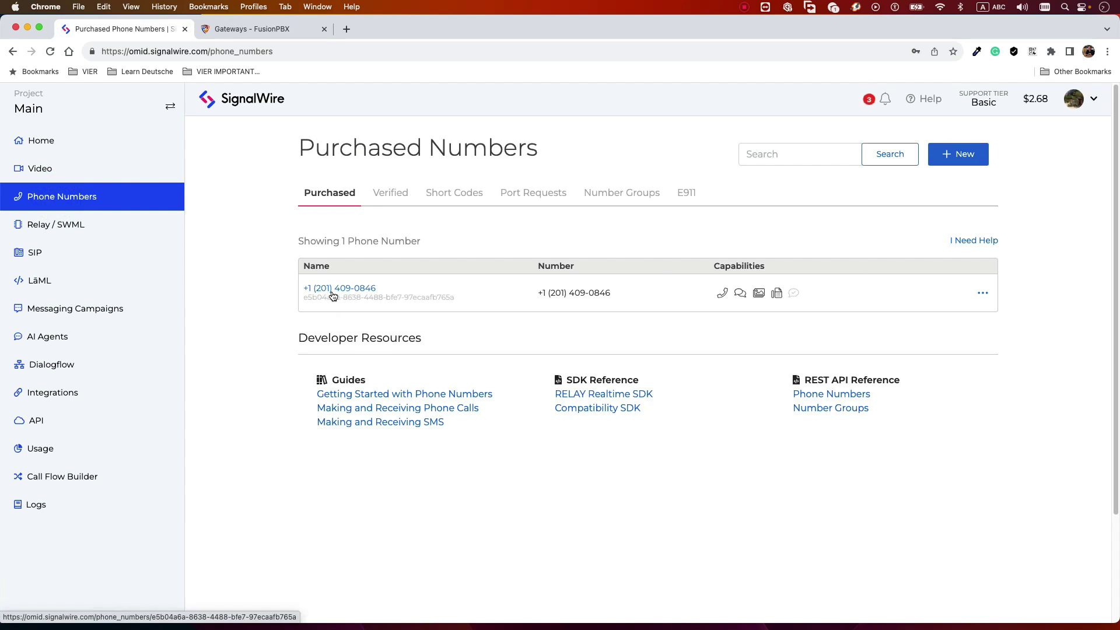
click(961, 154)
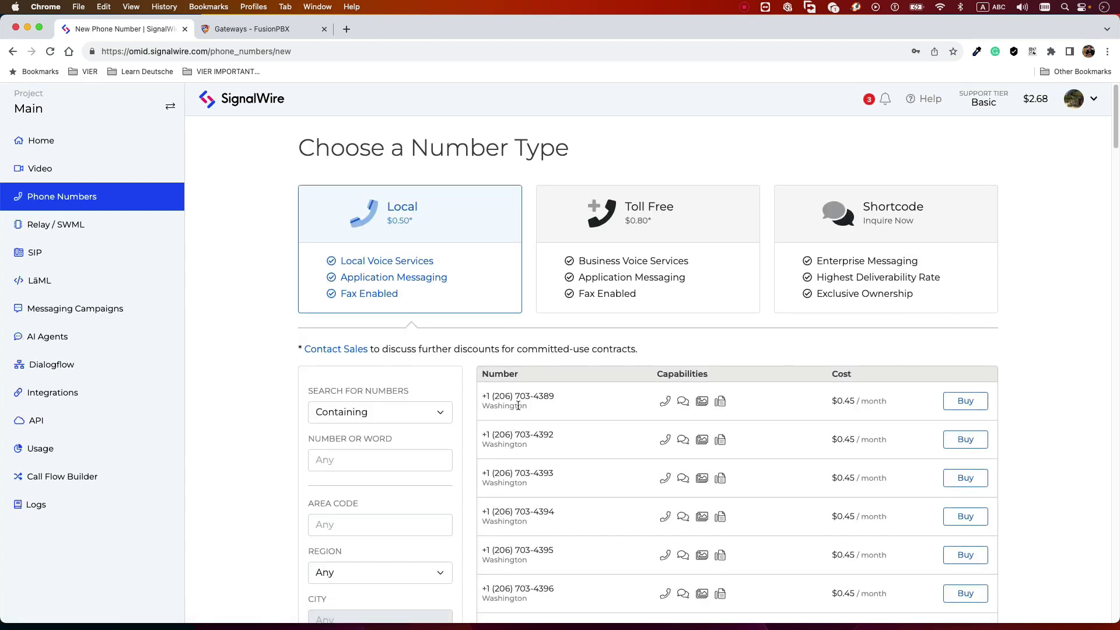
click(102, 196)
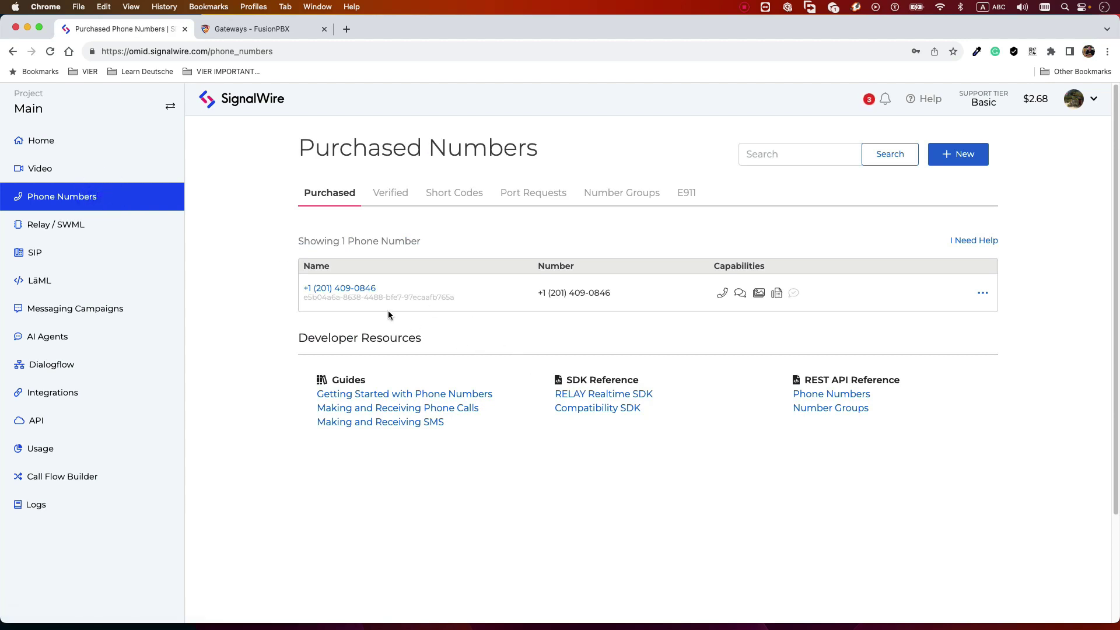
Step: Edit the purchased phone number's settings so that it handles calls using a SIP Endpoint
click(352, 293)
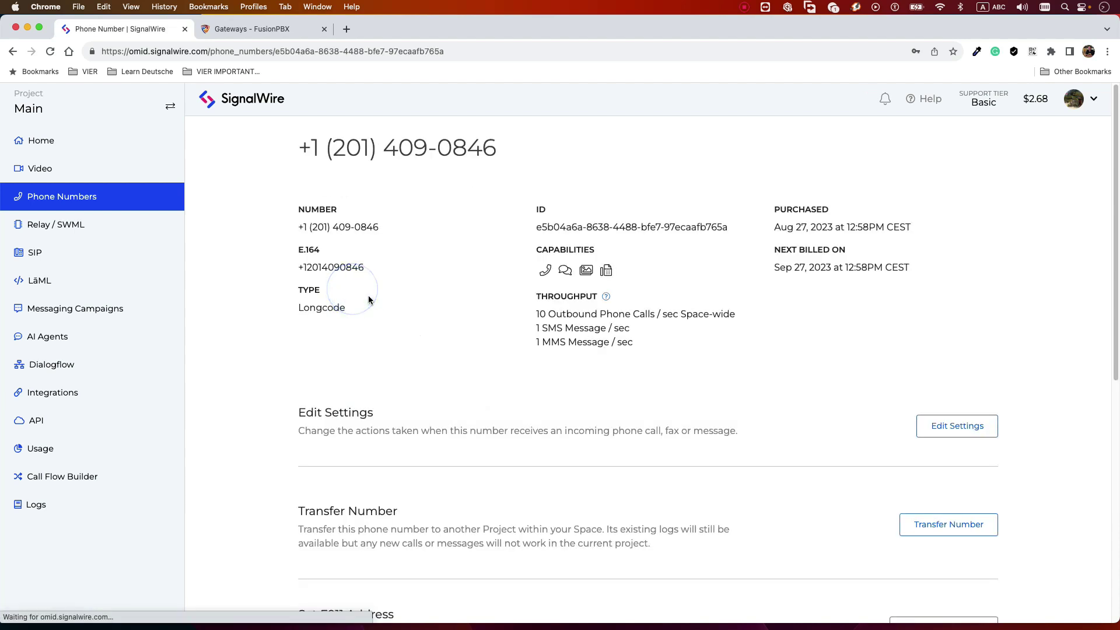
click(958, 426)
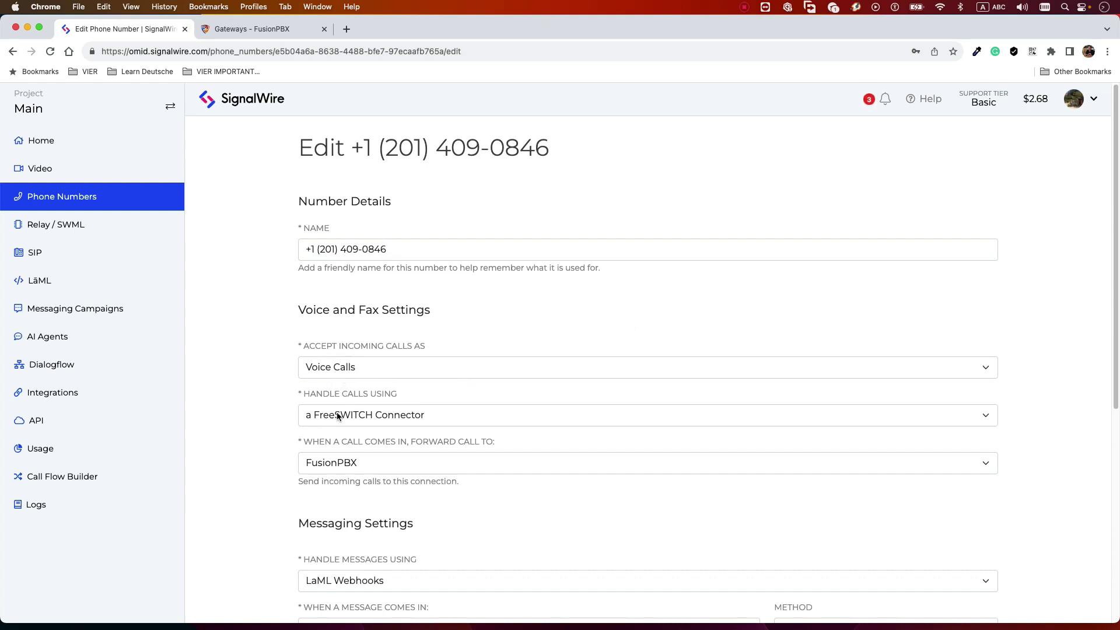
click(357, 416)
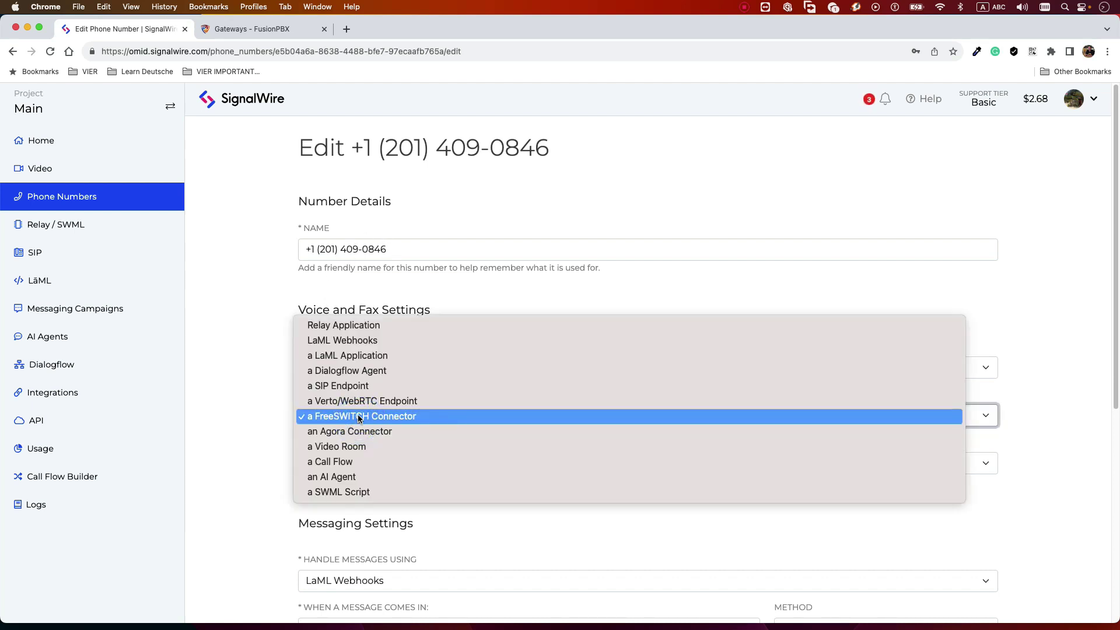
click(349, 387)
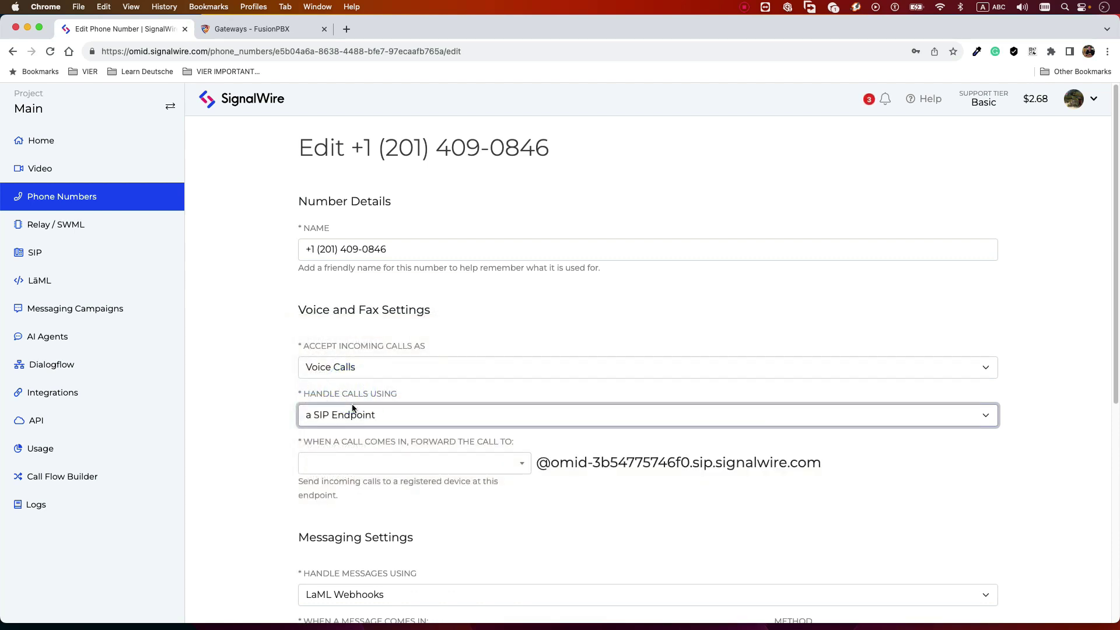
Step: Forward the number's incoming calls to the fusionpbx endpoint and save the number's settings
click(359, 462)
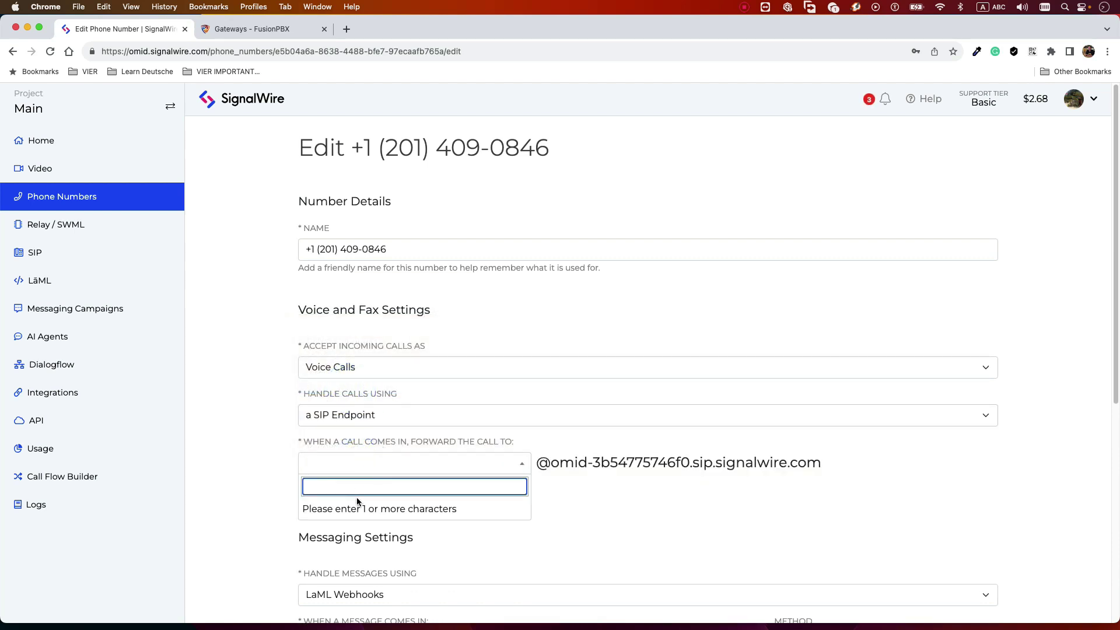
click(338, 463)
click(333, 465)
text(fis)
key(BackSpace)
key(BackSpace)
key(BackSpace)
text(fu)
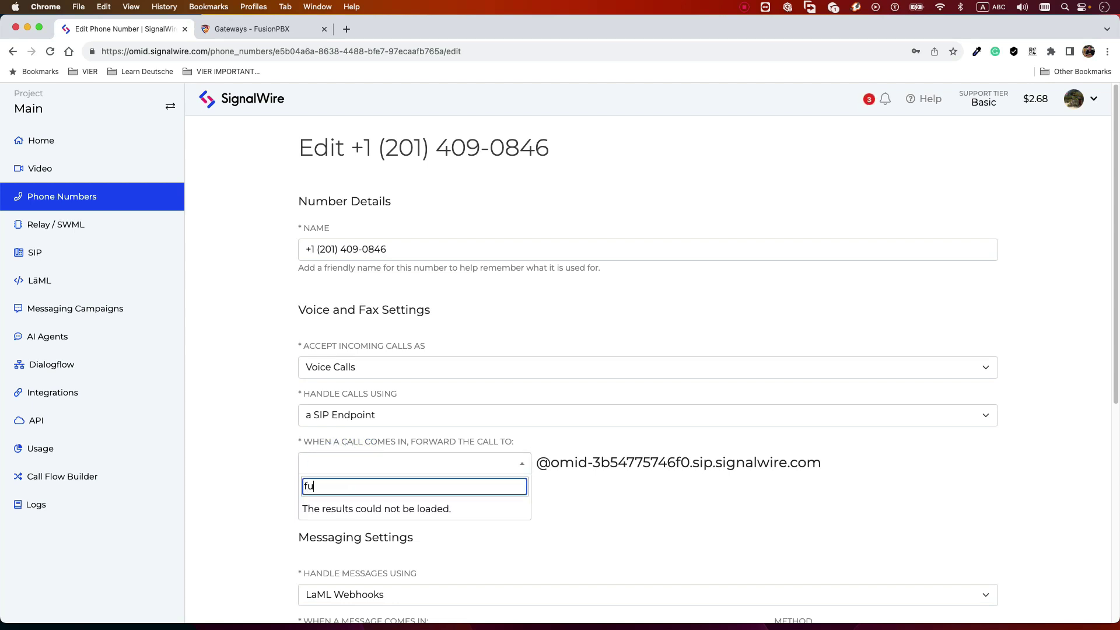
text(si)
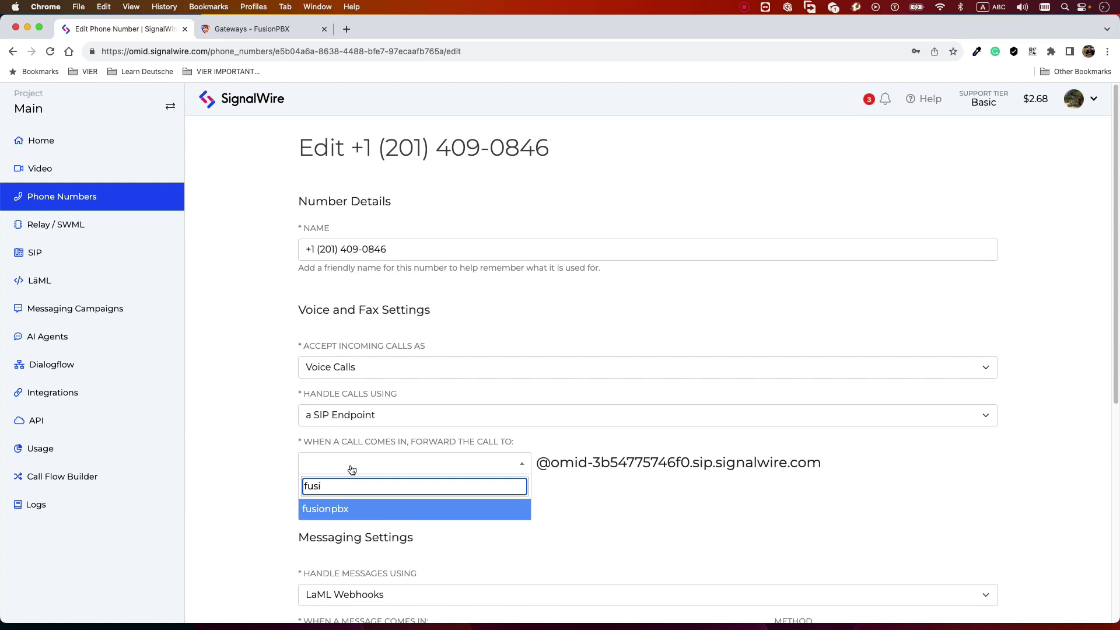
click(324, 509)
scroll(369, 422, down, 3)
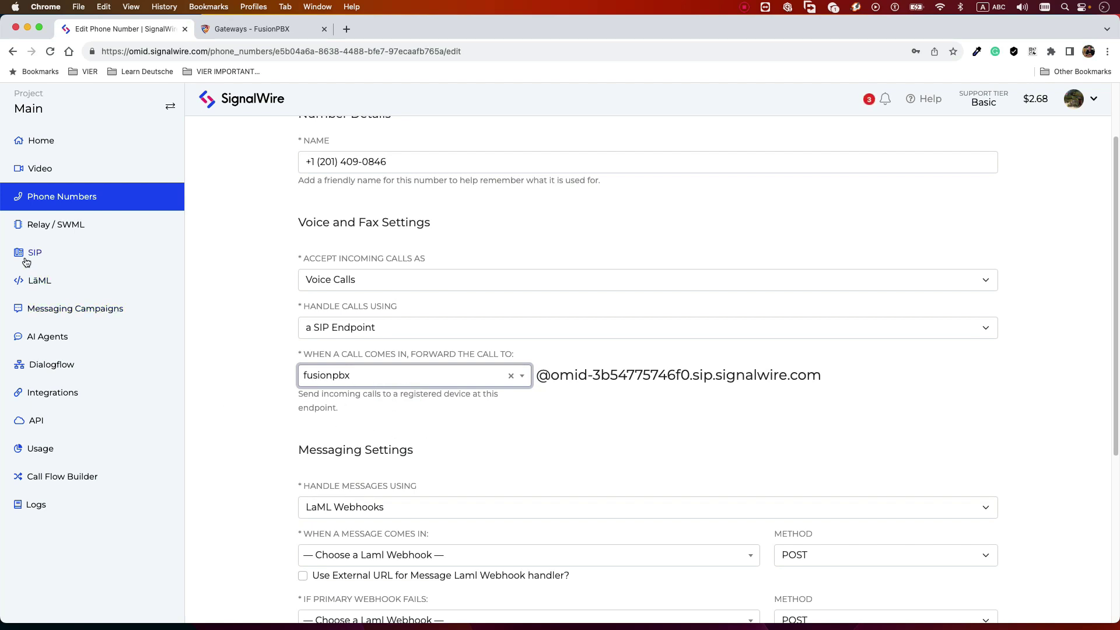
scroll(669, 490, down, 5)
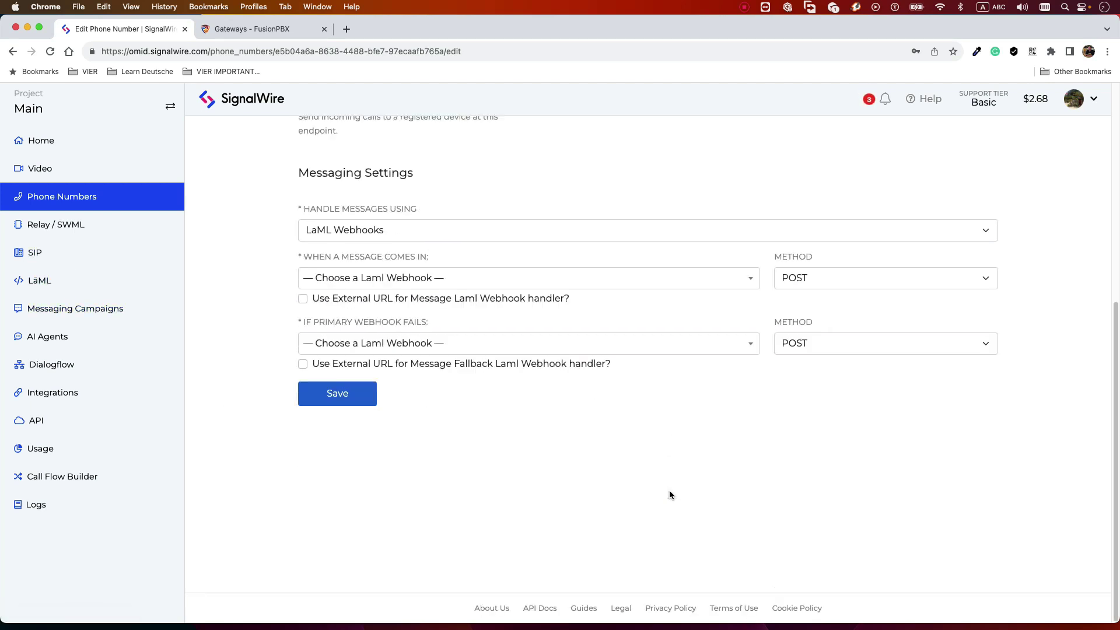
click(337, 393)
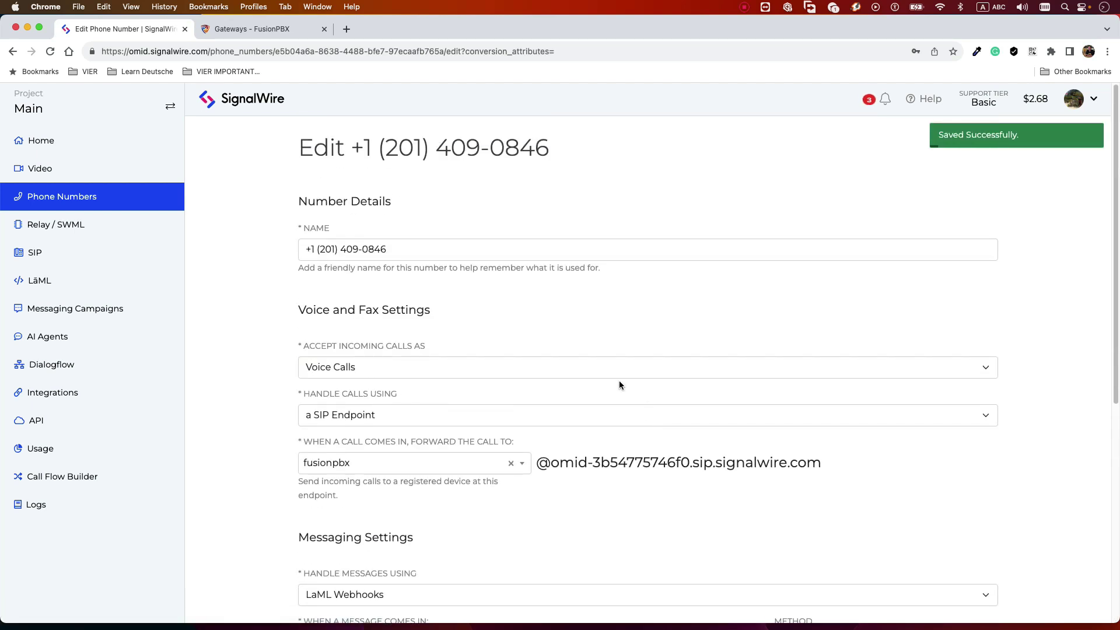
Step: Switch to FusionPBX, open the list of gateways and start a new gateway named signalwire
click(252, 28)
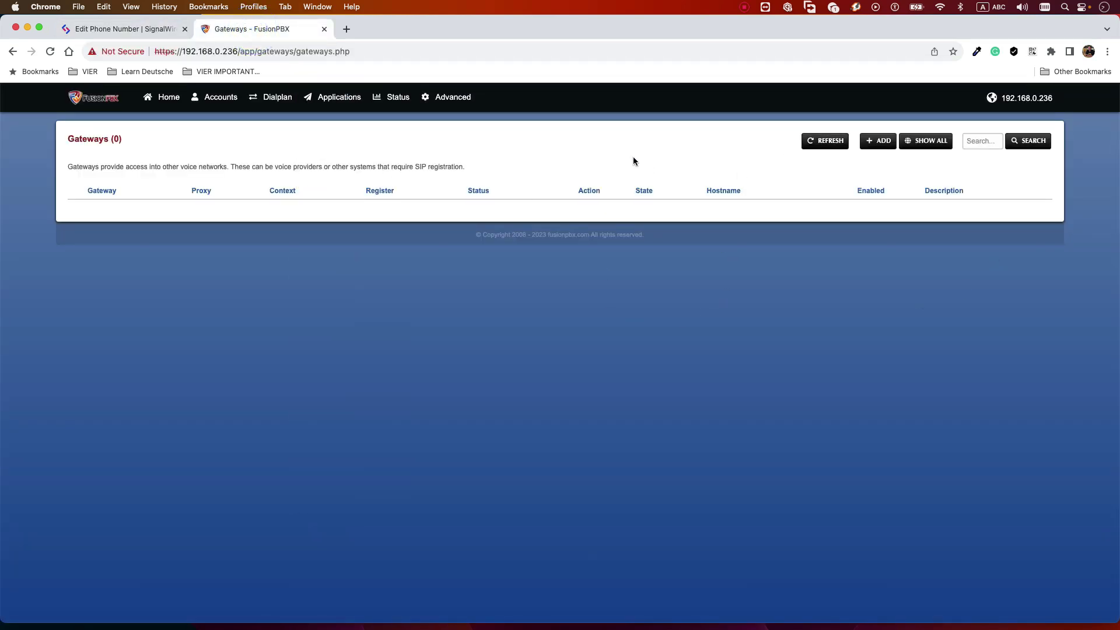
mouse_move(219, 103)
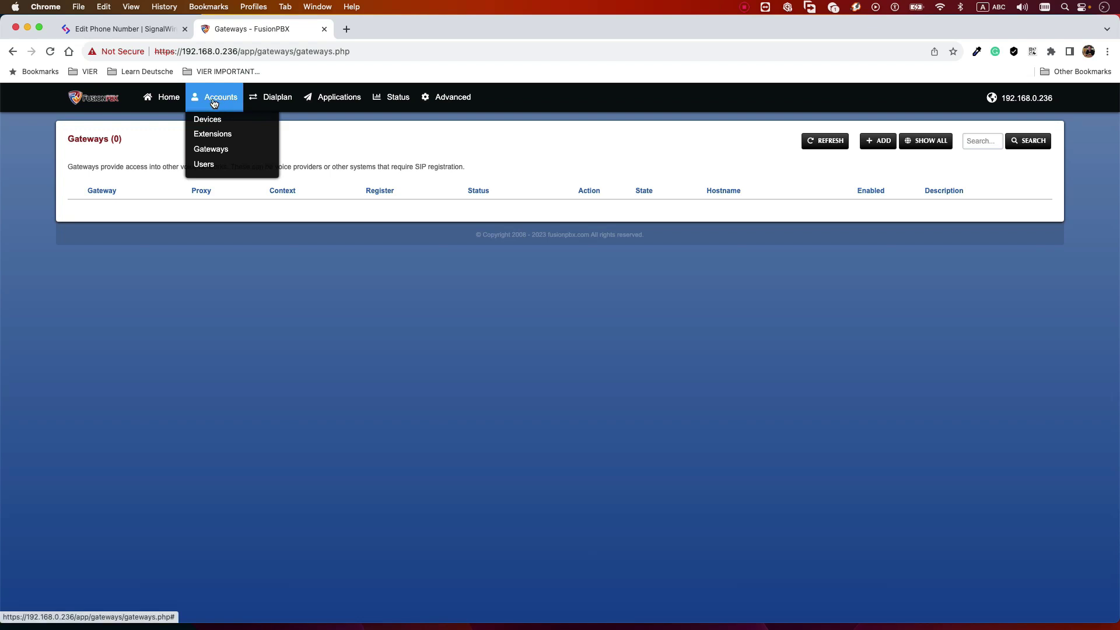
click(227, 151)
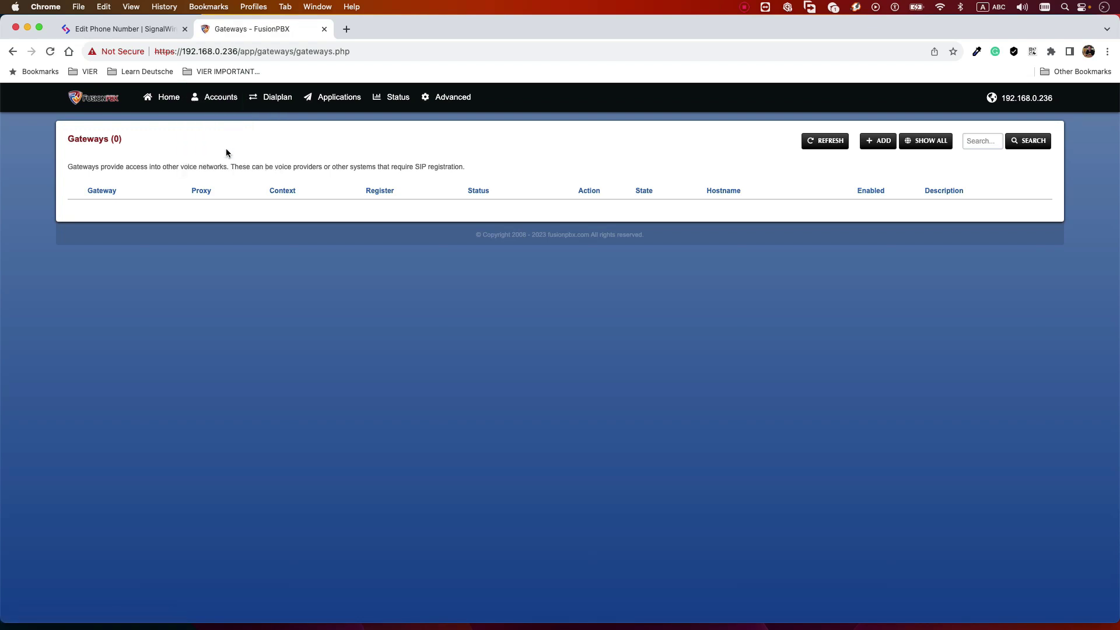
mouse_move(223, 104)
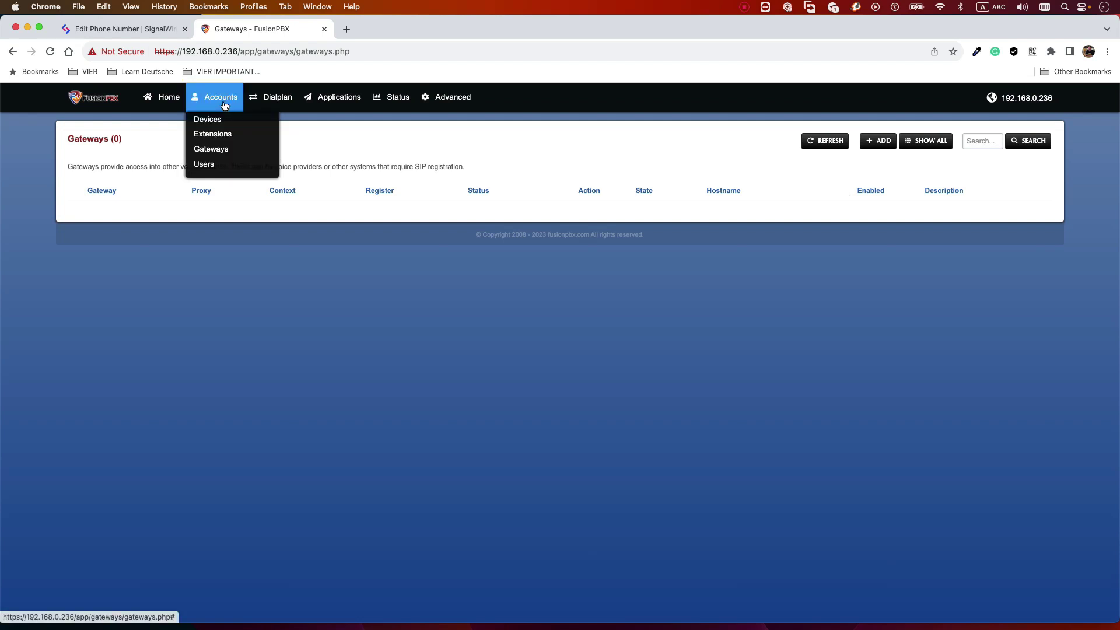
click(219, 149)
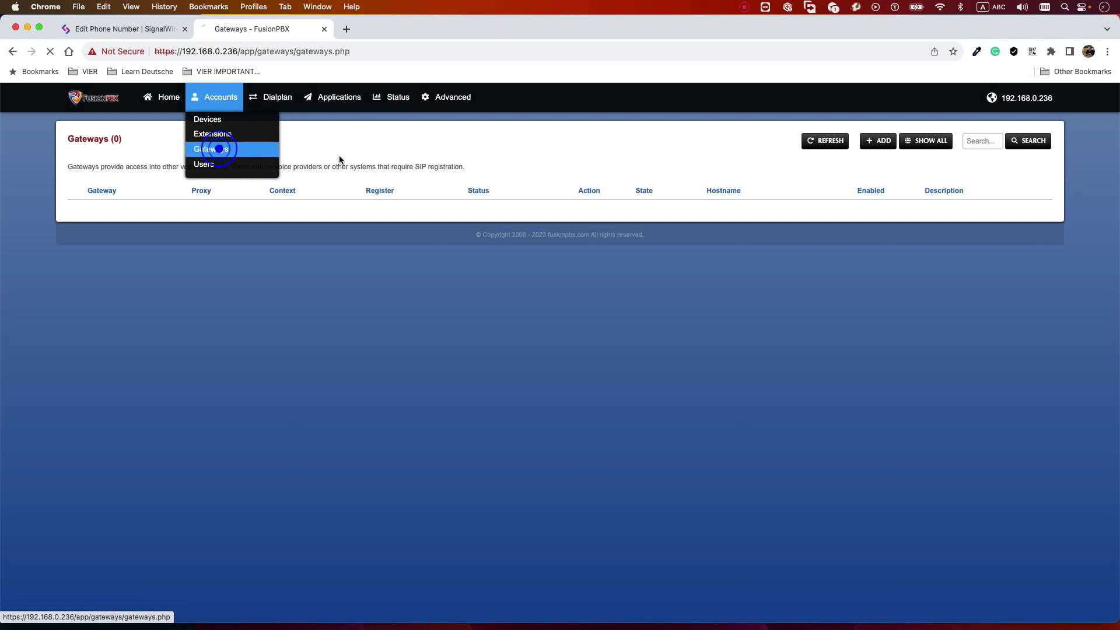
click(879, 141)
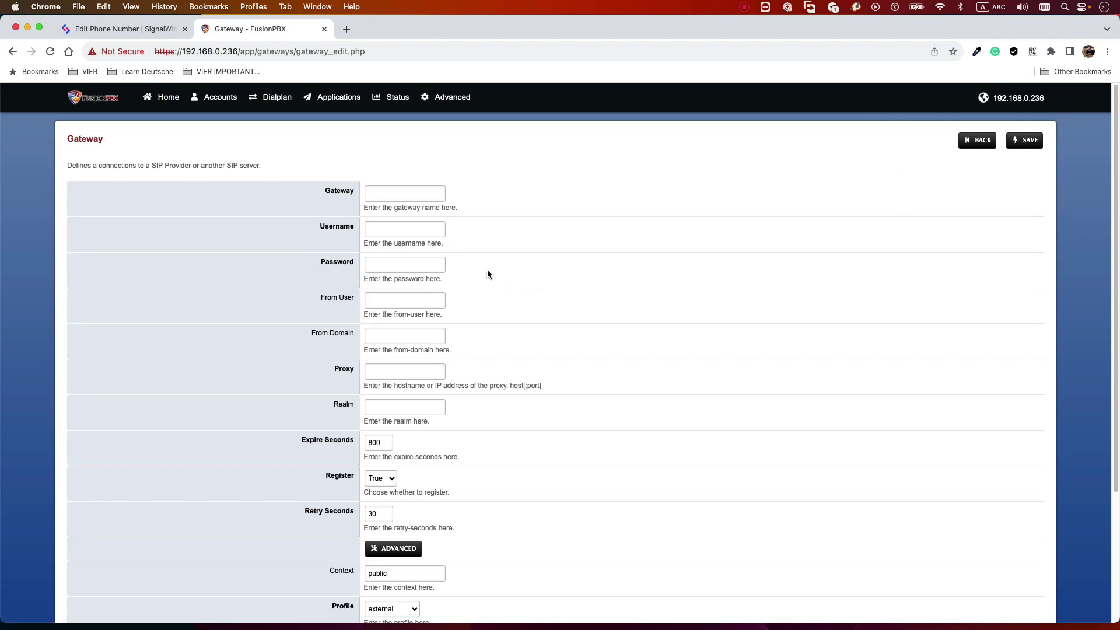
click(391, 193)
click(530, 211)
Step: Switch to SignalWire, open the fusionpbx SIP endpoint for editing and copy its username
click(129, 32)
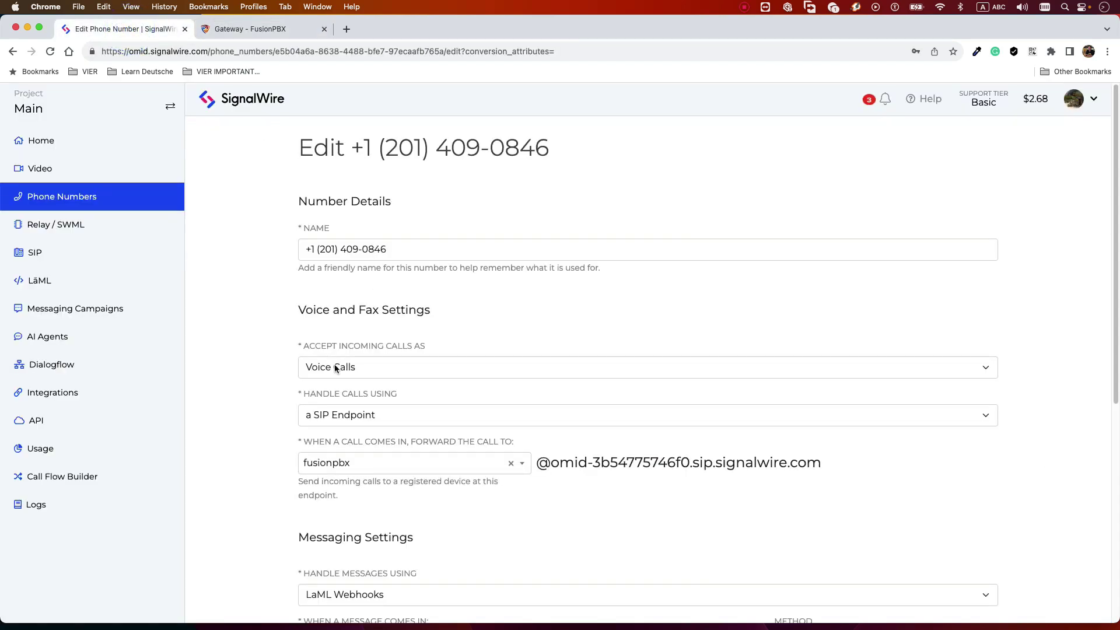
click(40, 250)
click(336, 289)
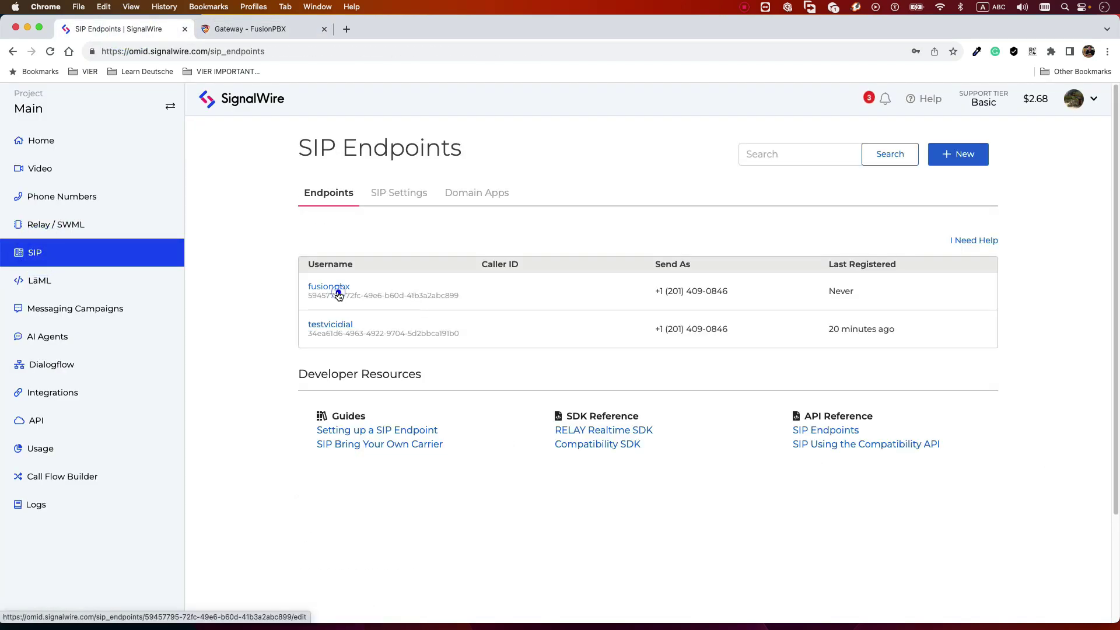
double_click(366, 224)
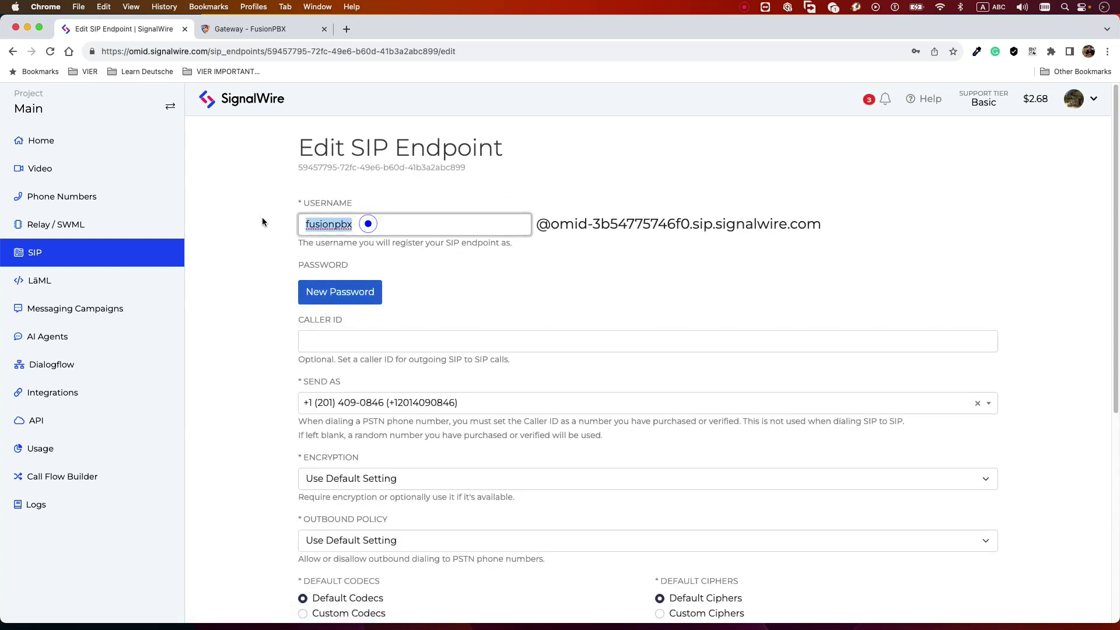
right_click(366, 224)
click(355, 337)
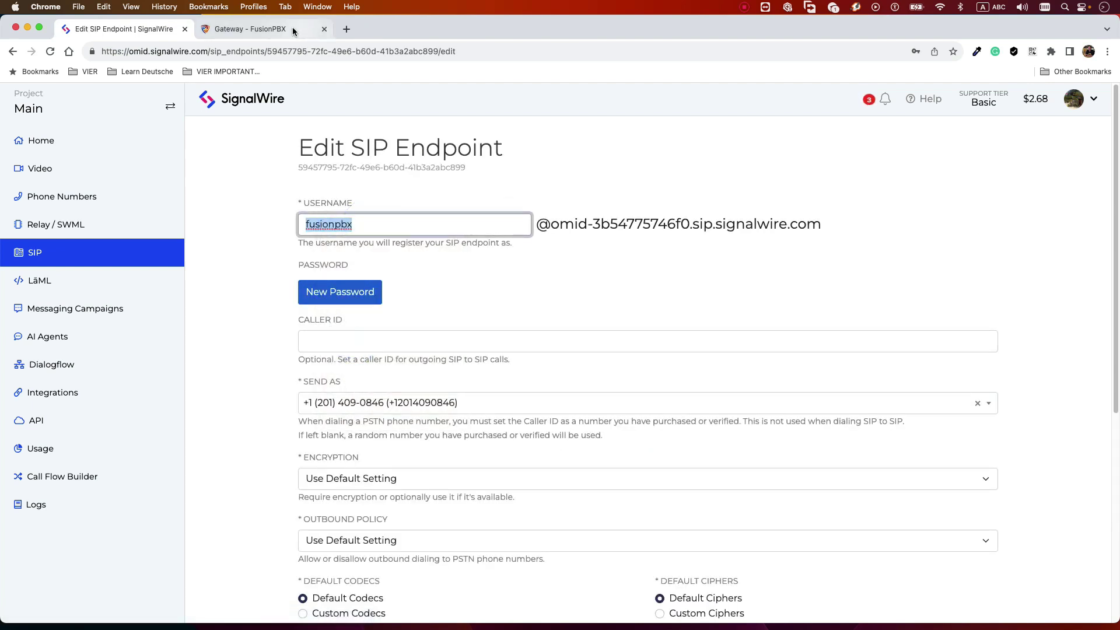
Step: Back in FusionPBX, paste the copied fusionpbx as the new gateway's username
click(292, 28)
click(393, 230)
right_click(393, 230)
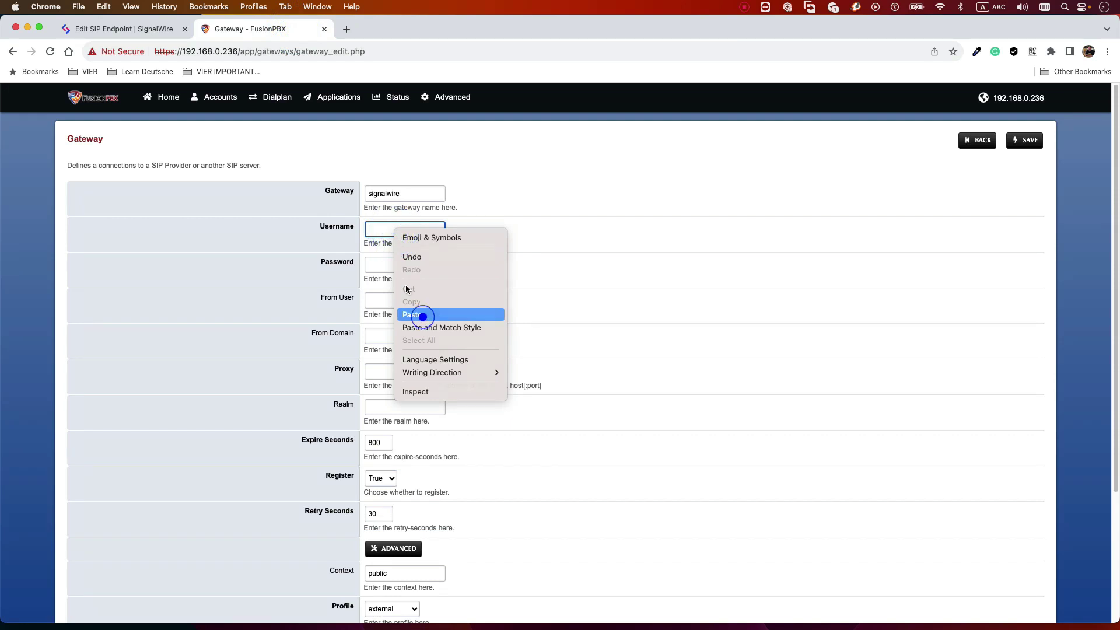
click(422, 316)
Step: Look at the endpoint's password setting in SignalWire, and fill in the SIP password for the gateway in FusionPBX
click(138, 38)
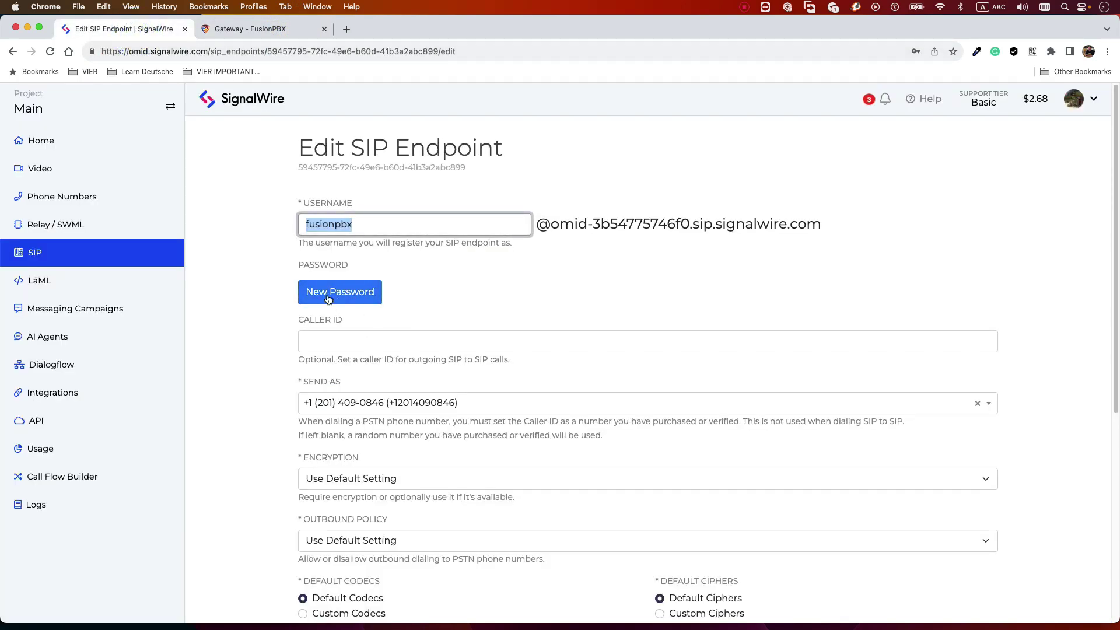
click(286, 28)
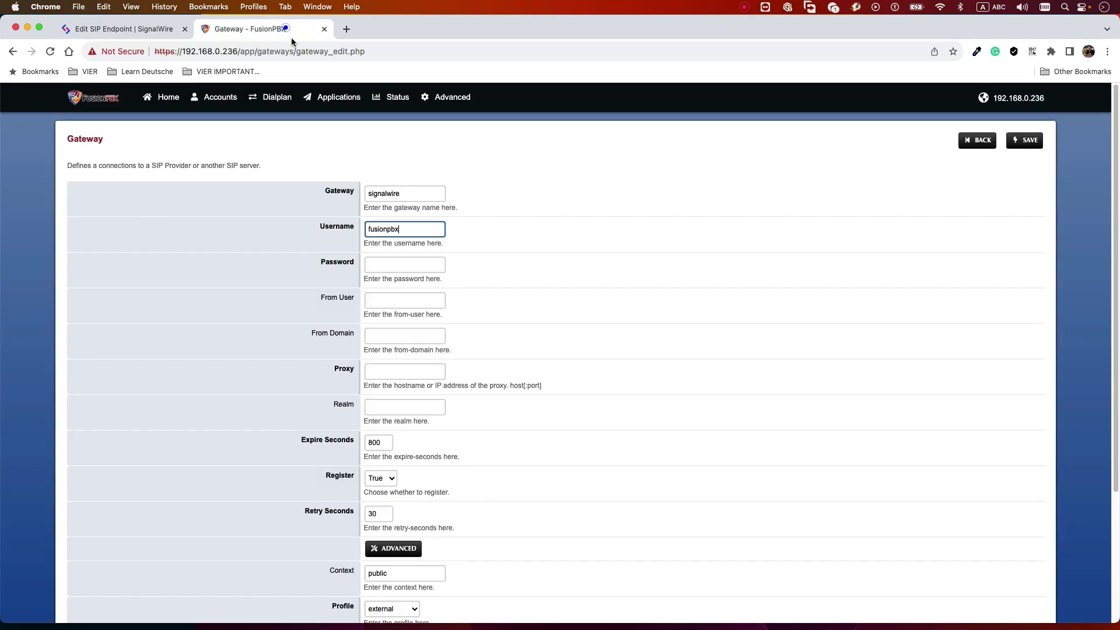
right_click(383, 266)
click(412, 347)
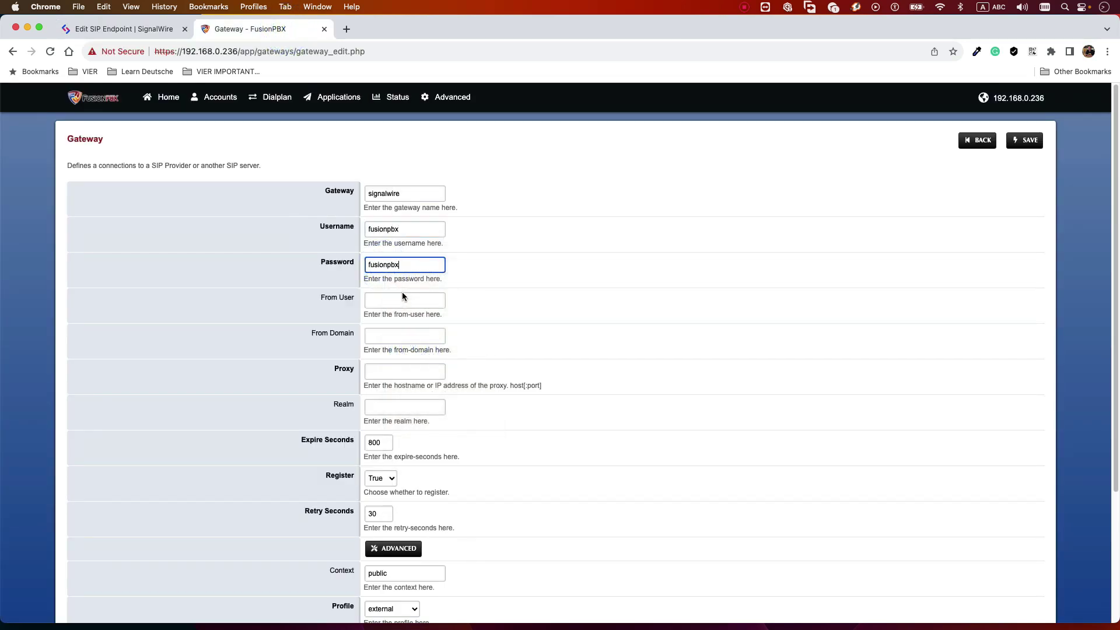
Step: Set the gateway's From User to fusionpbx
scroll(390, 298, down, 3)
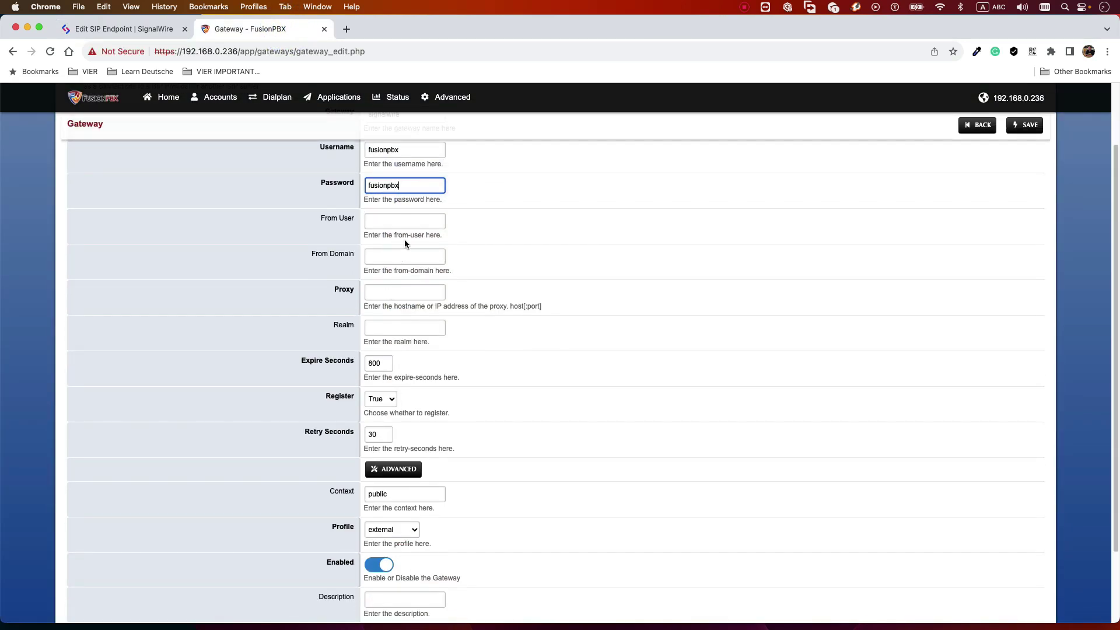
scroll(412, 252, up, 2)
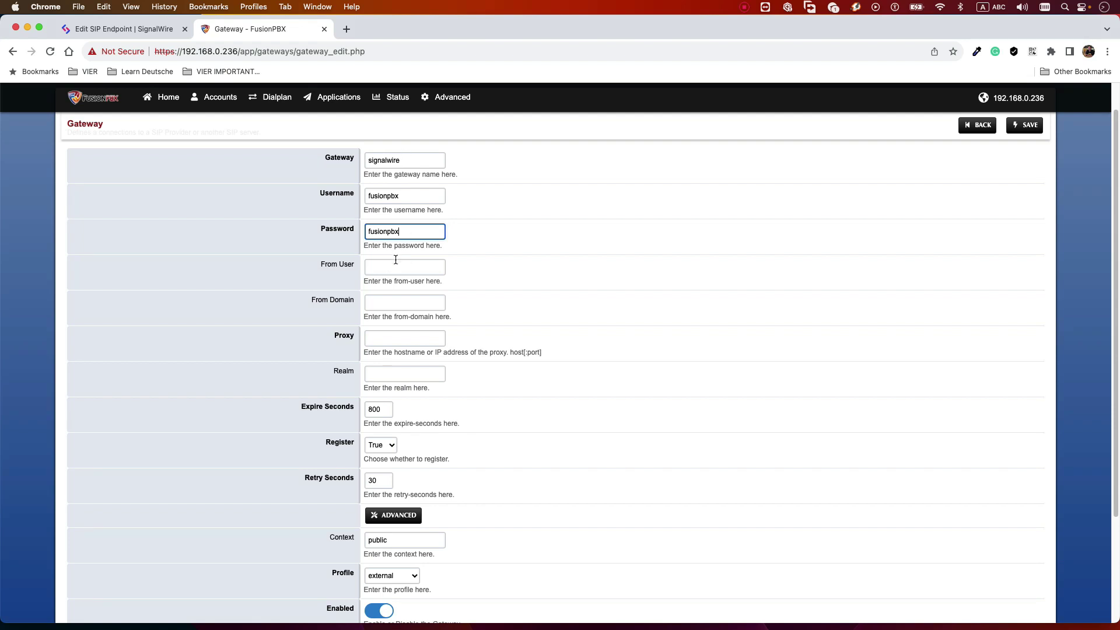
click(396, 266)
right_click(387, 264)
click(410, 355)
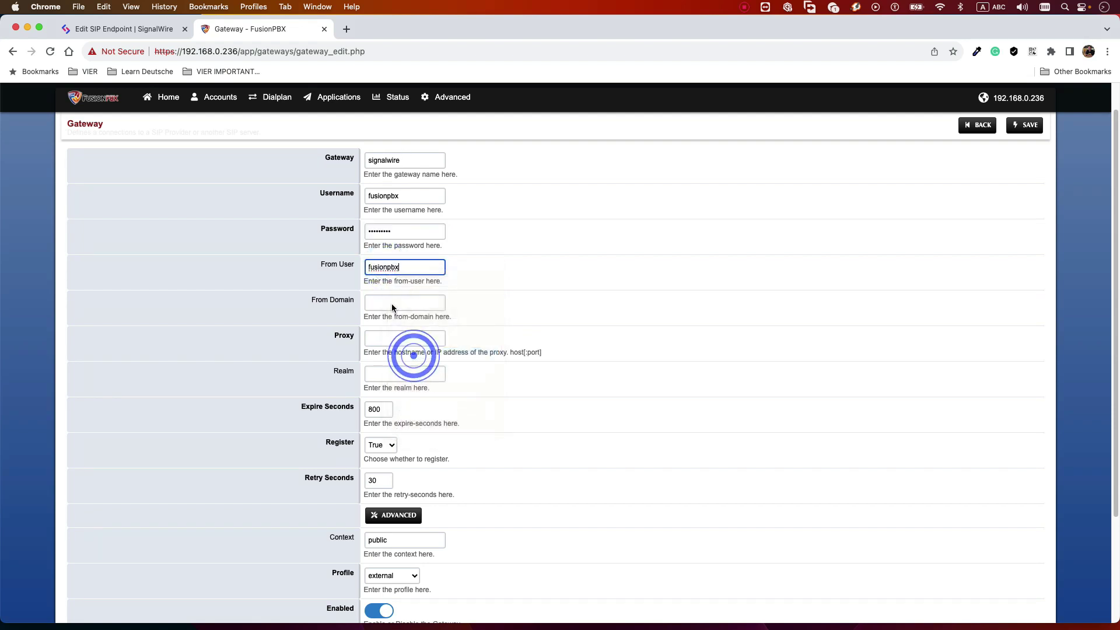
Step: Switch to SignalWire and copy the SIP domain that follows the endpoint's username, without the @ sign
click(143, 39)
click(551, 225)
drag(551, 224, 857, 222)
right_click(769, 224)
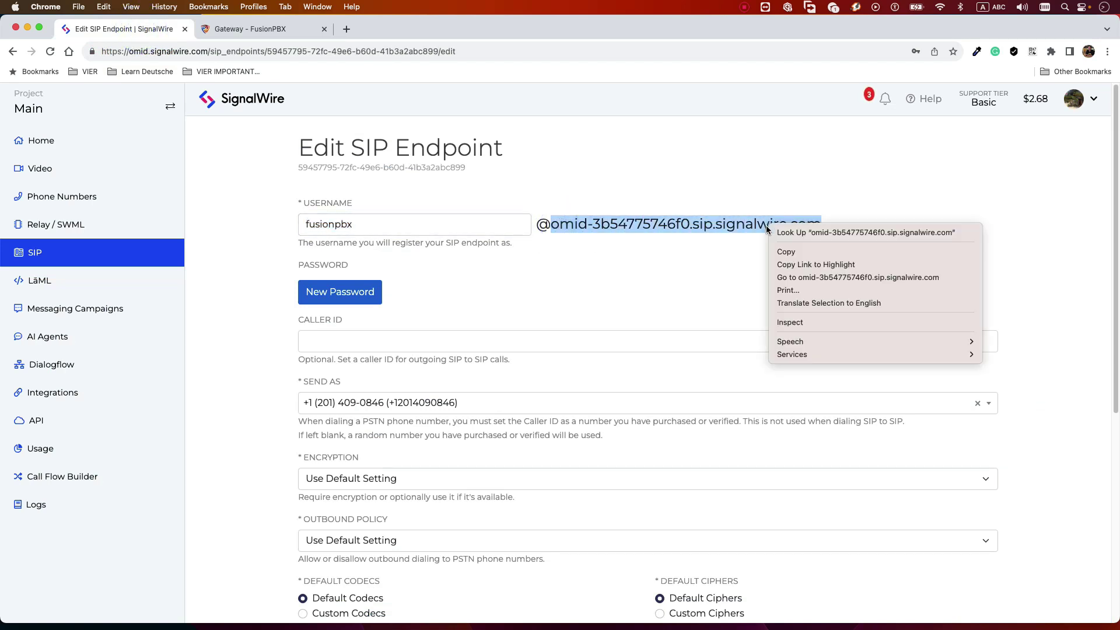
click(788, 252)
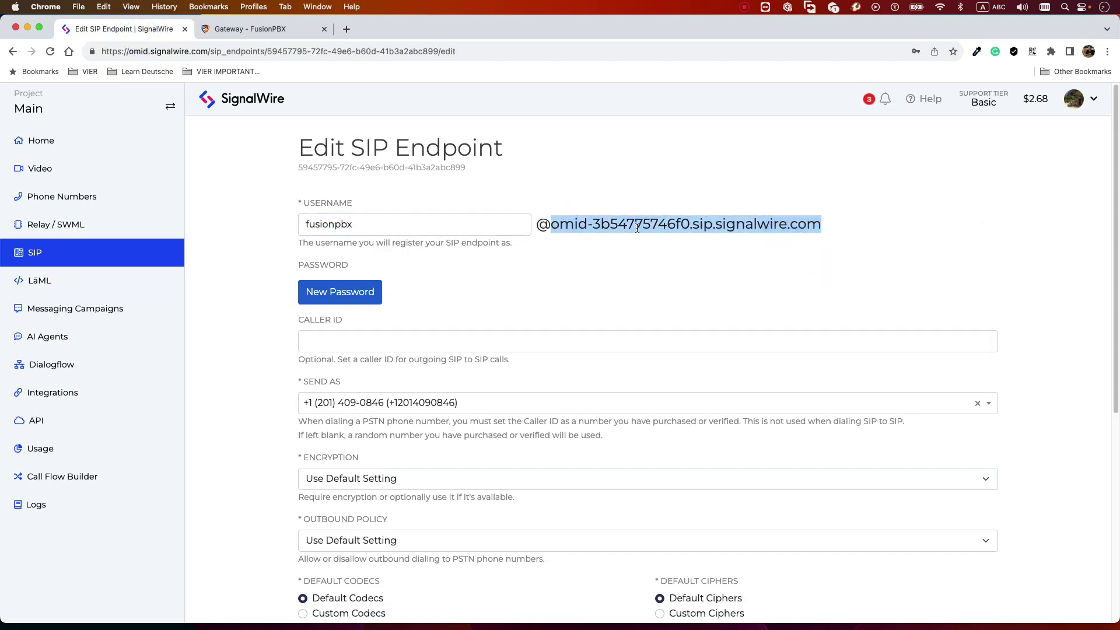
Step: Back in FusionPBX, paste the copied SIP domain as the gateway's From Domain, Proxy and Realm
click(254, 29)
click(390, 303)
right_click(390, 304)
click(416, 385)
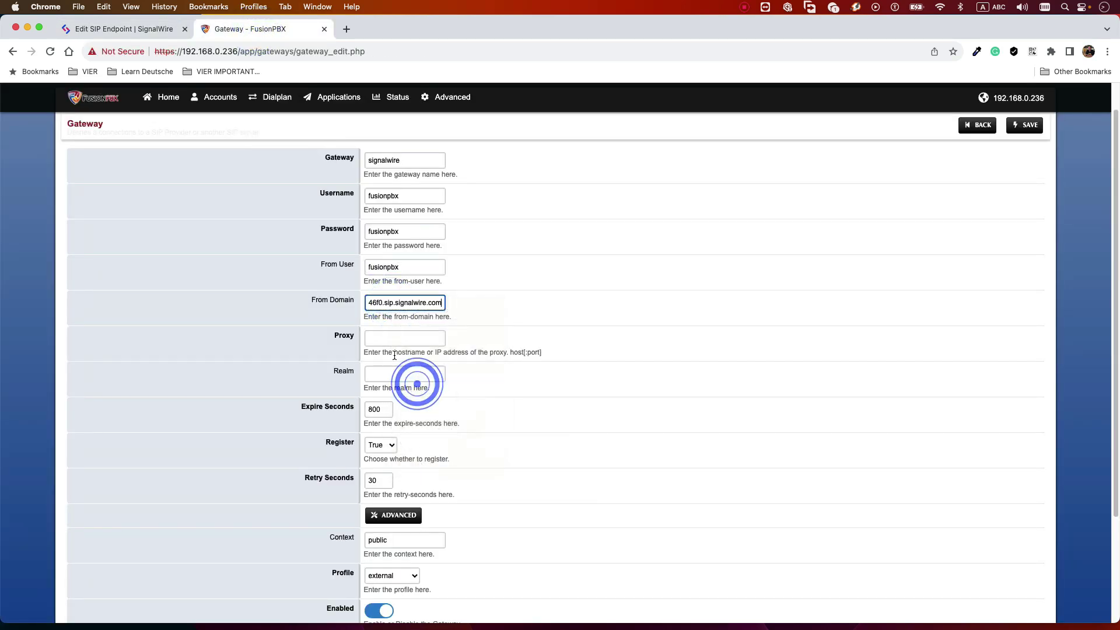
right_click(387, 338)
click(420, 421)
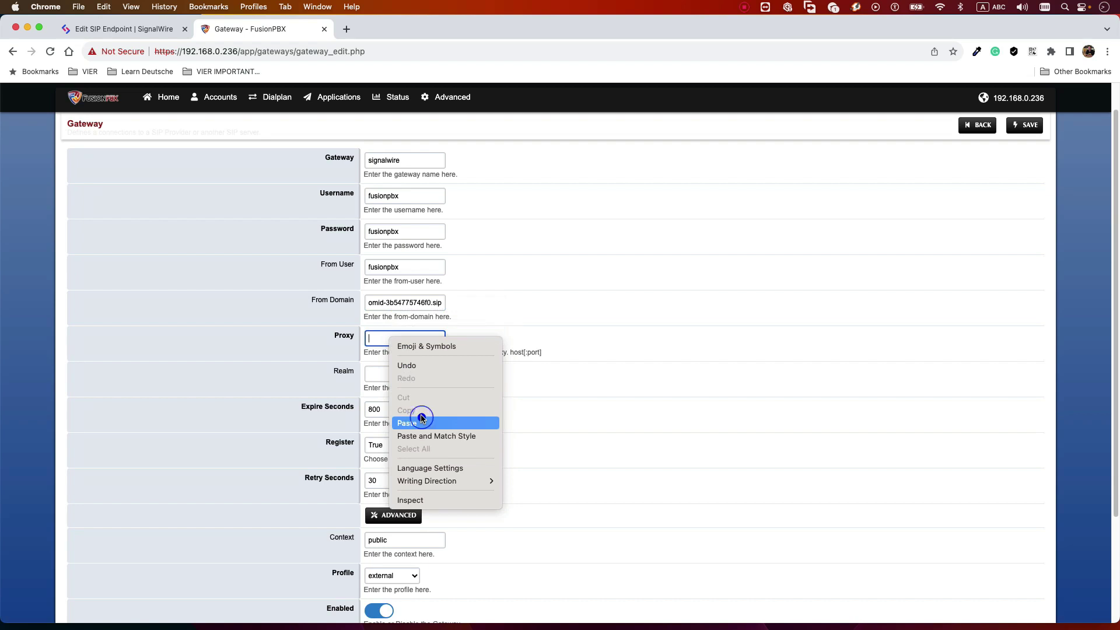
right_click(391, 374)
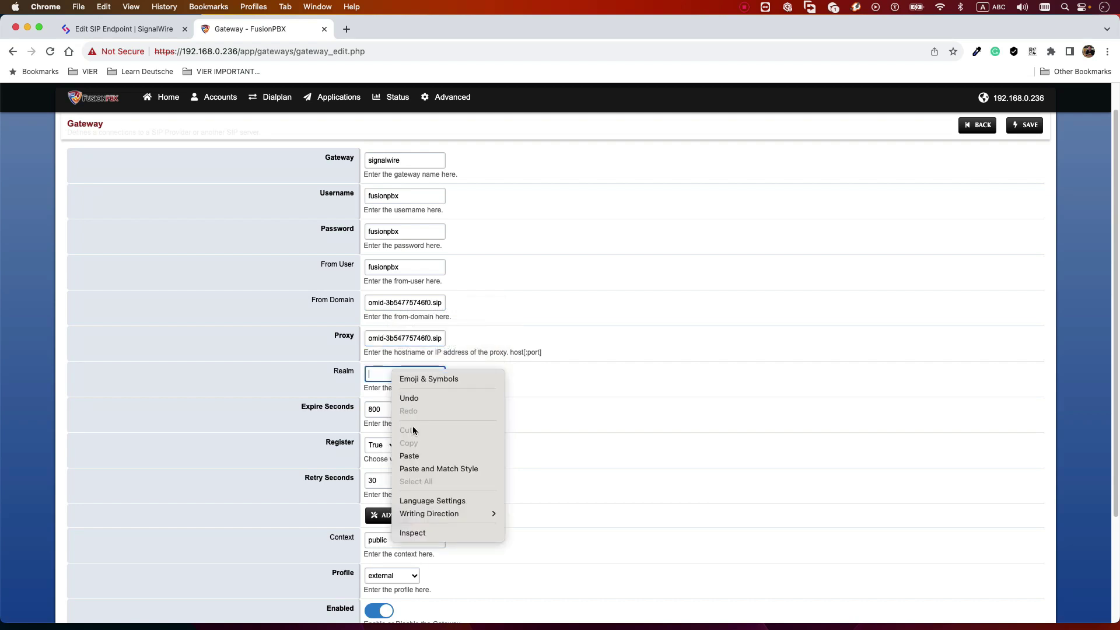
click(415, 456)
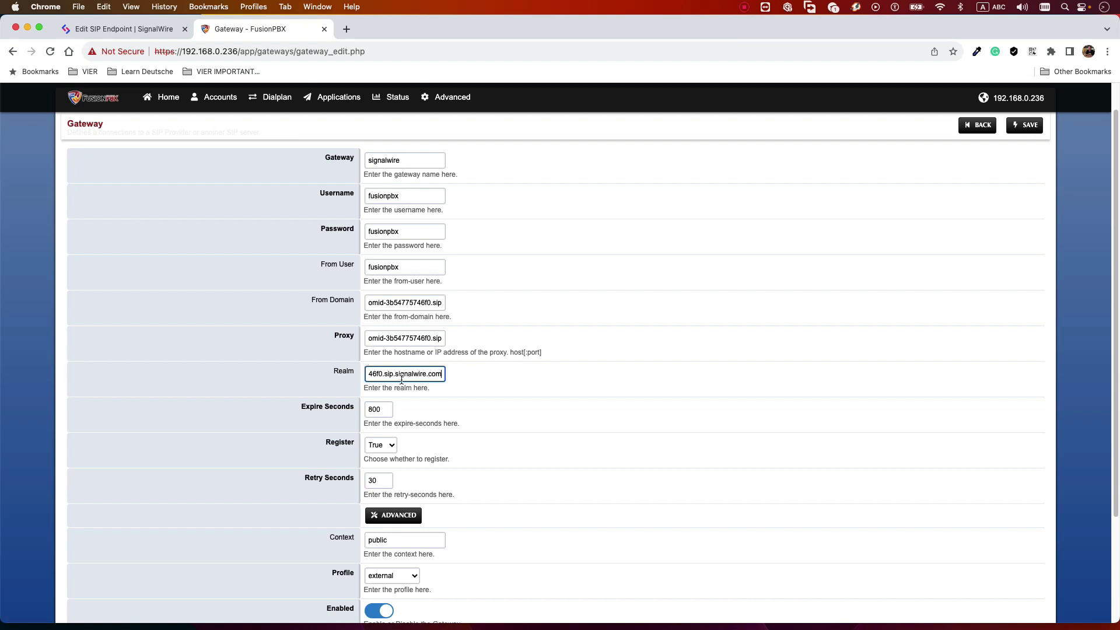
Step: Enter signalwire as the gateway's description and save the new gateway
scroll(446, 383, down, 4)
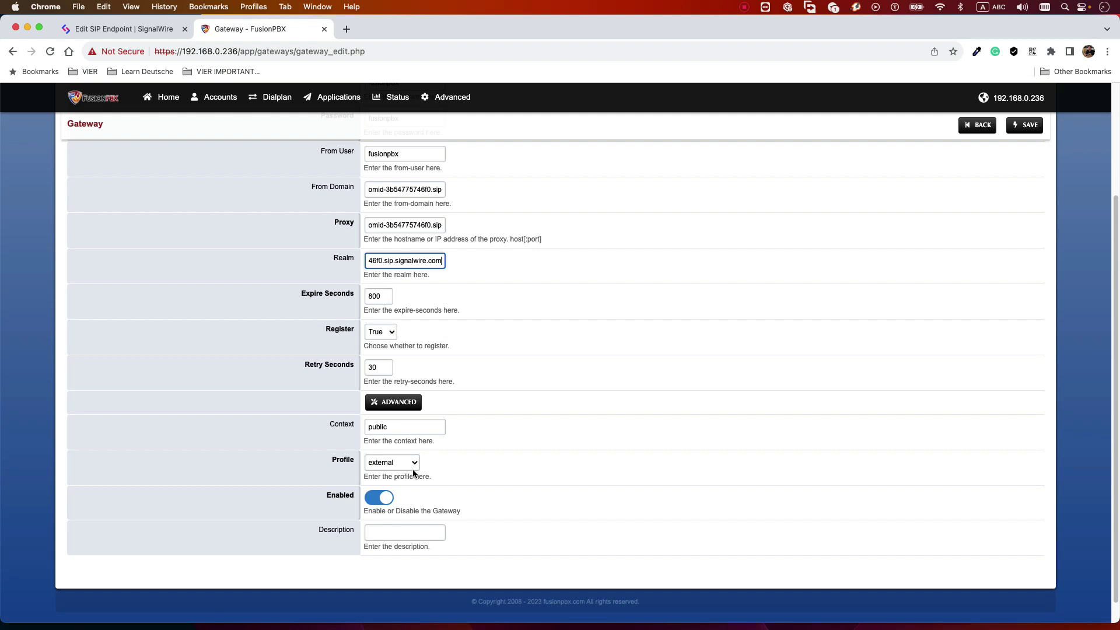
scroll(408, 418, down, 1)
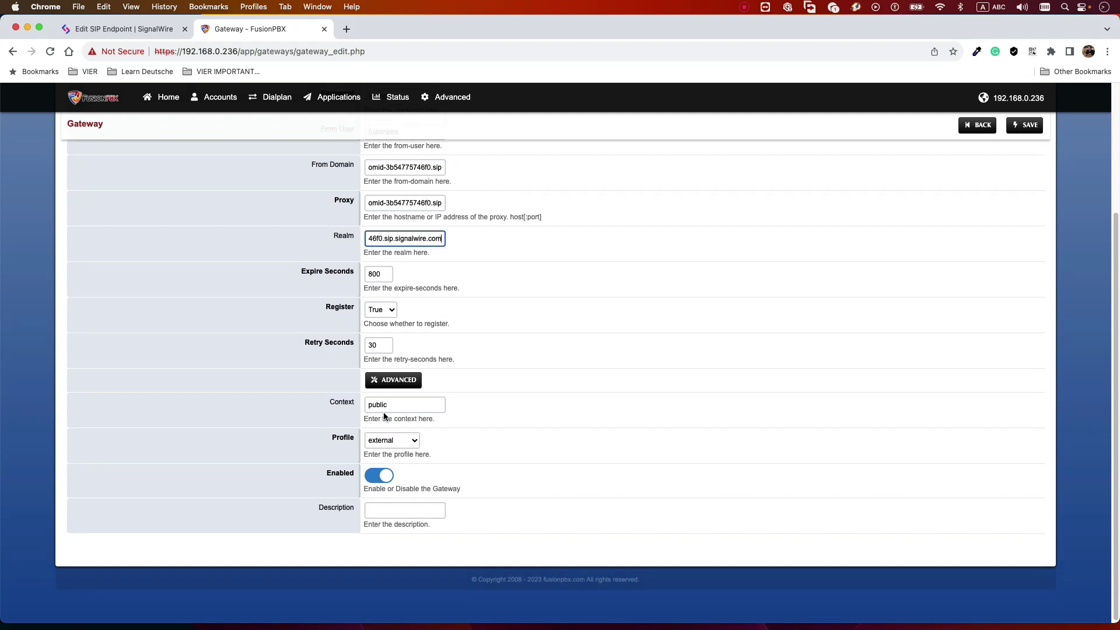
click(386, 513)
text(signalwire)
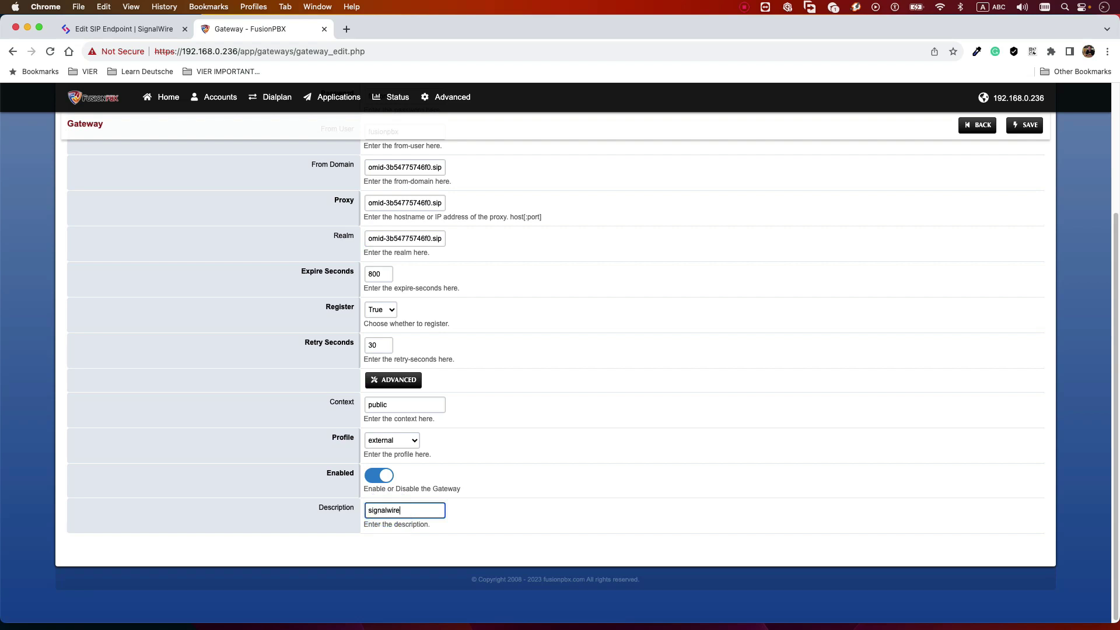
scroll(748, 394, up, 5)
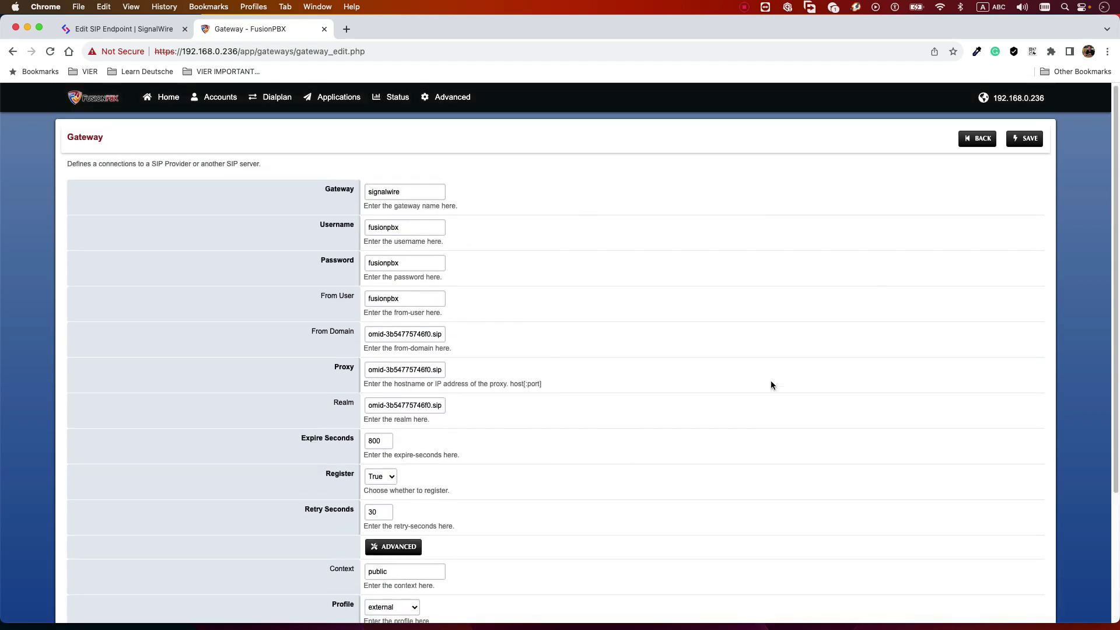
click(1040, 147)
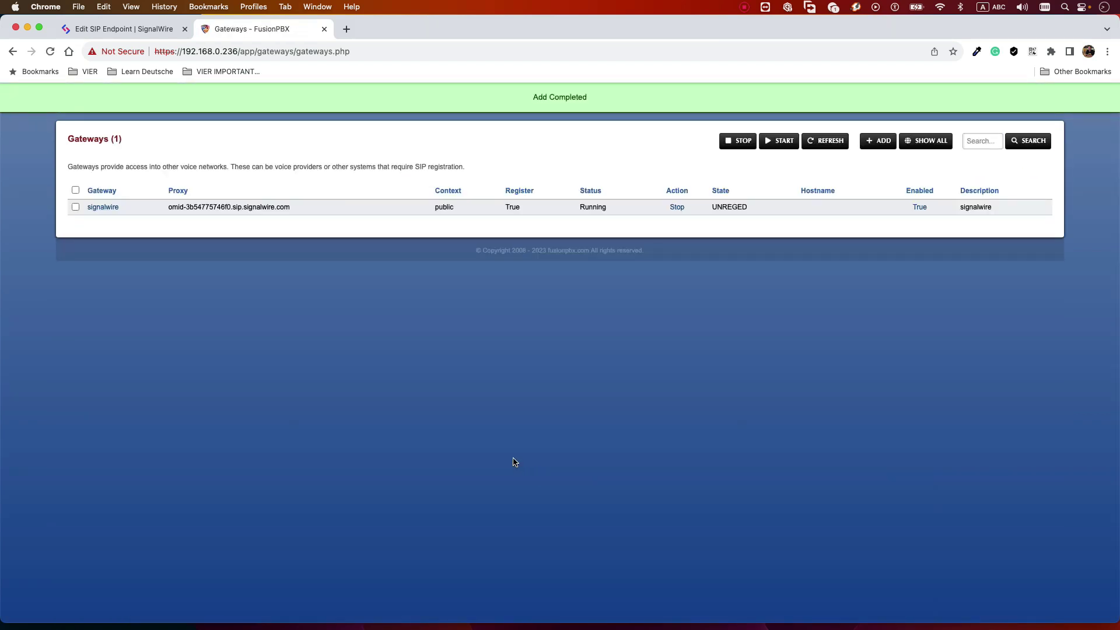
Step: Reopen the signalwire gateway, review its settings and save it again
click(732, 206)
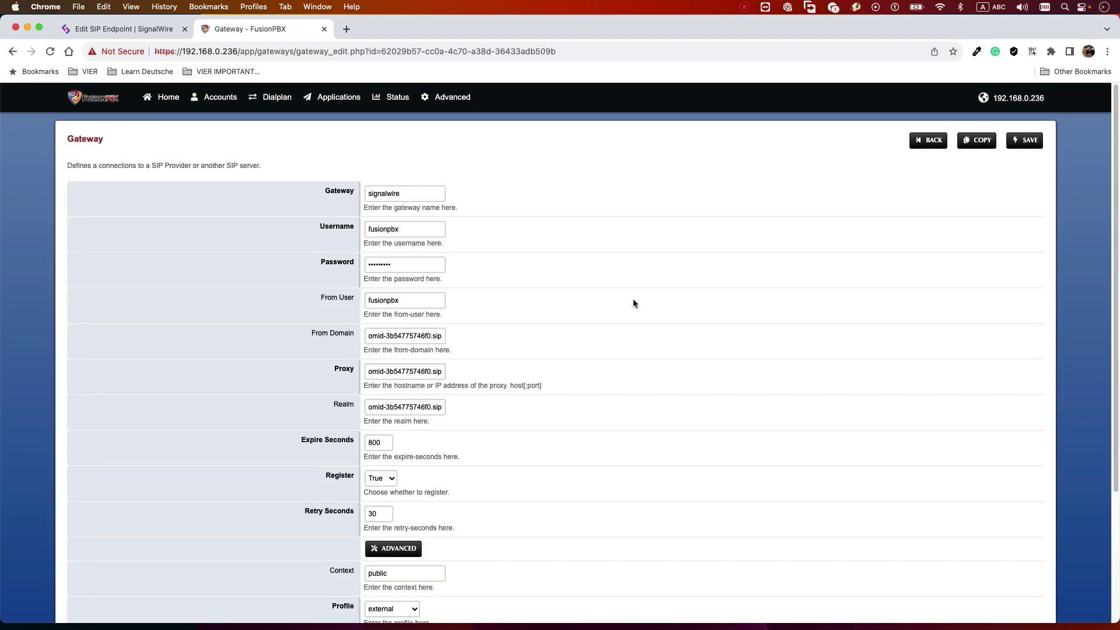
scroll(633, 298, down, 5)
scroll(638, 323, up, 5)
click(1024, 140)
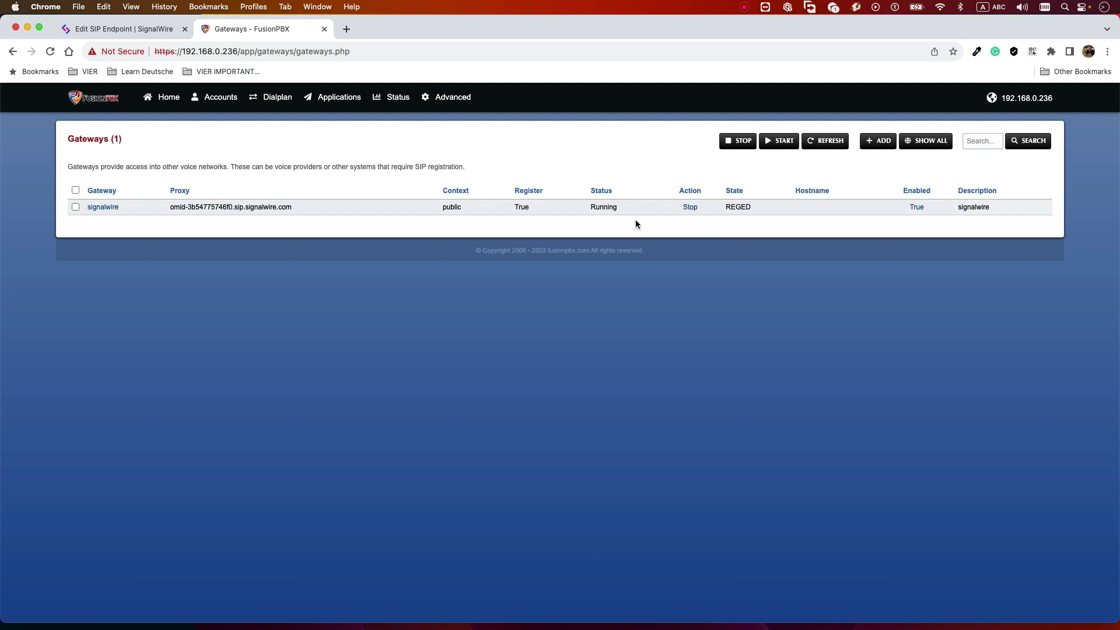
Step: Switch to SignalWire and check in the SIP endpoints list when the fusionpbx endpoint was last registered
click(138, 31)
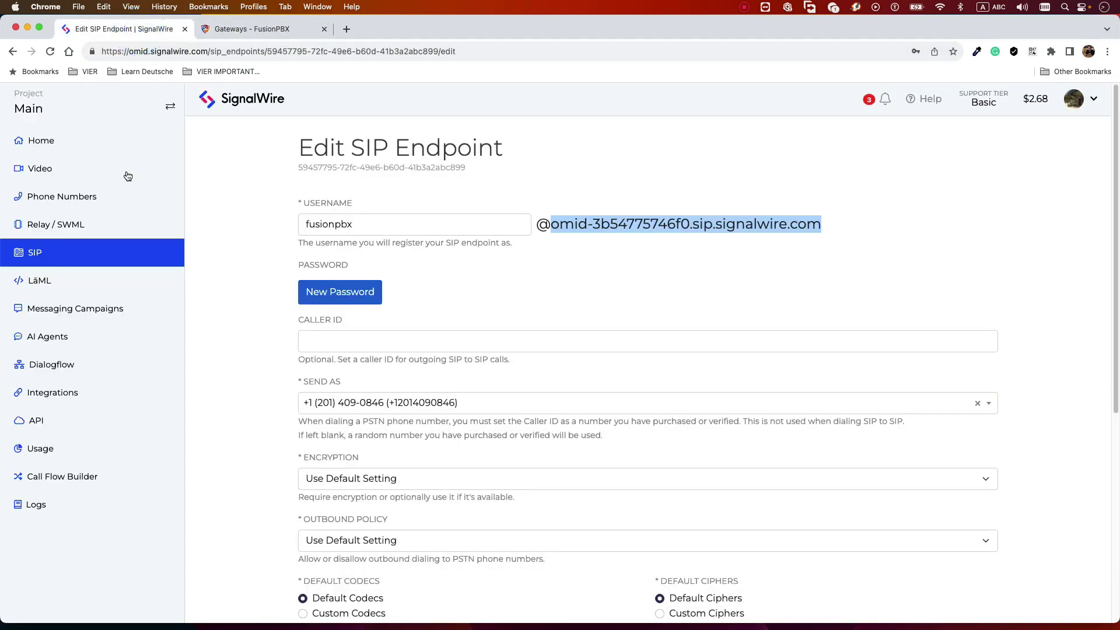
click(40, 255)
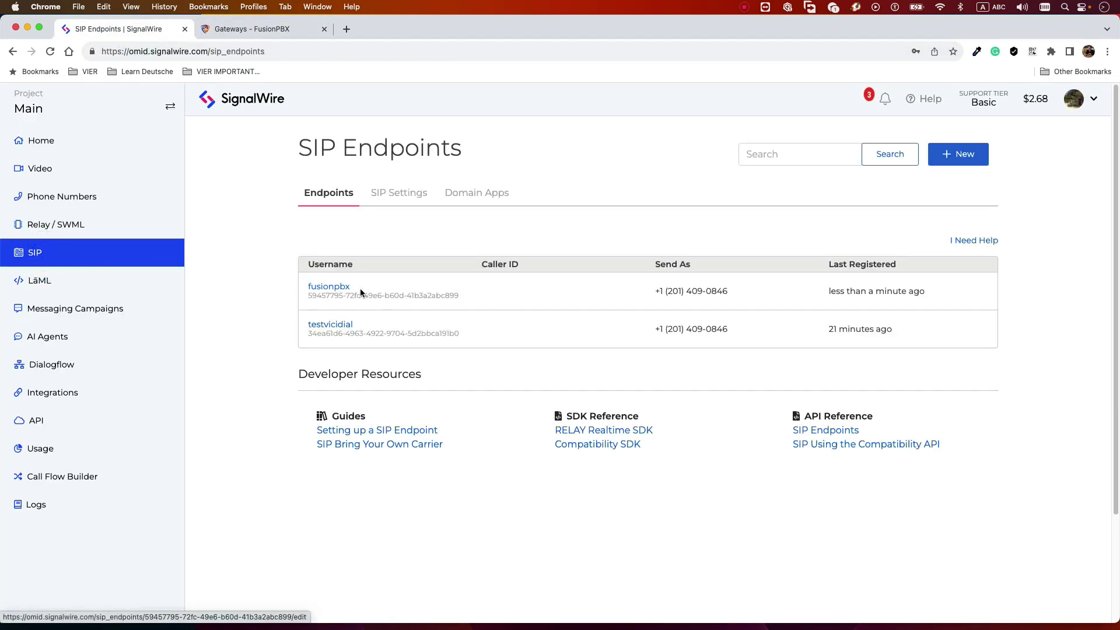
mouse_move(849, 295)
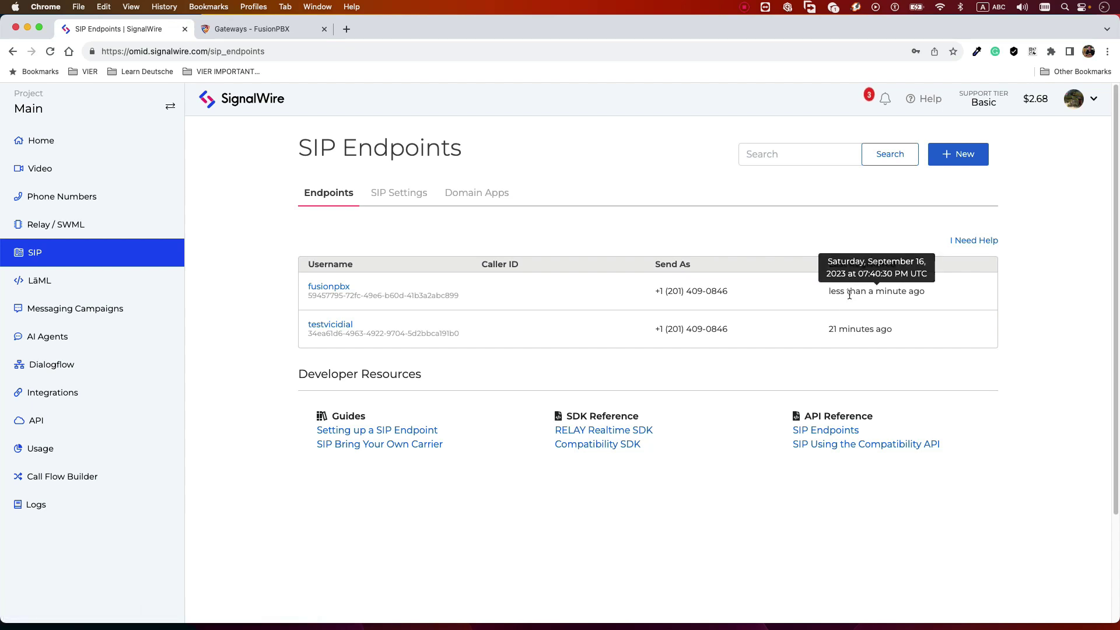
drag(921, 289, 824, 289)
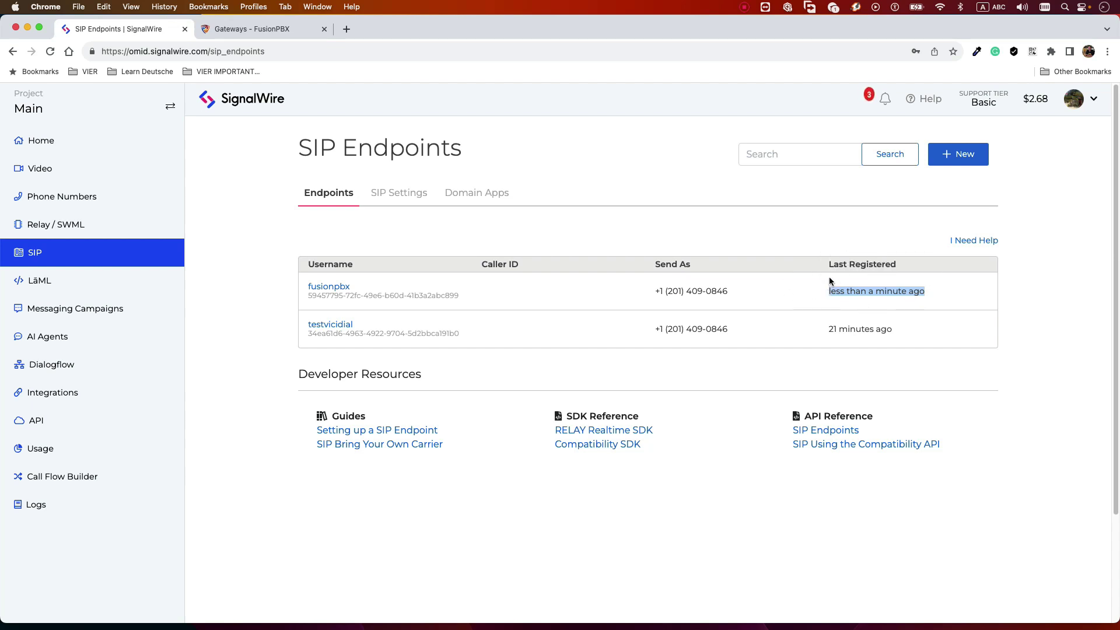
mouse_move(911, 289)
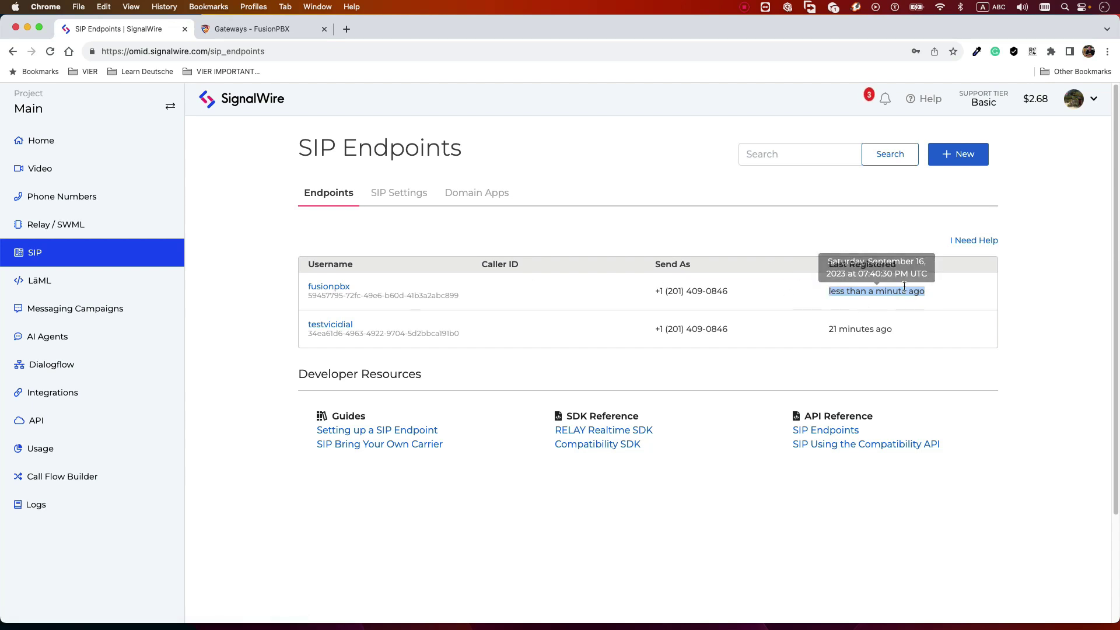
Step: Switch back to FusionPBX and select signalwire as the gateway for the new outbound route
click(263, 30)
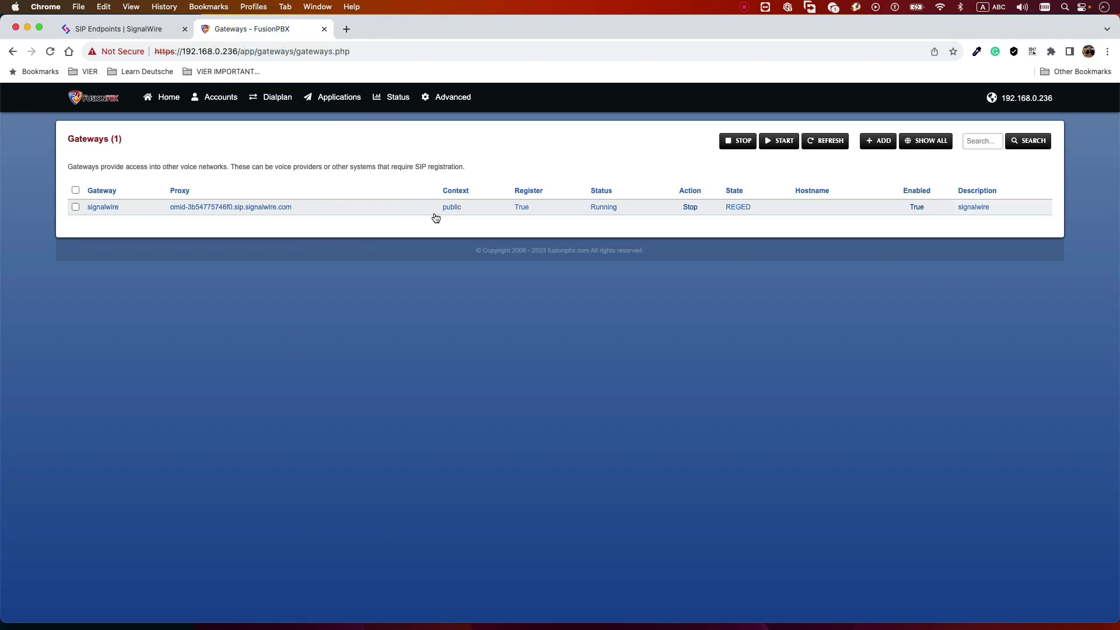
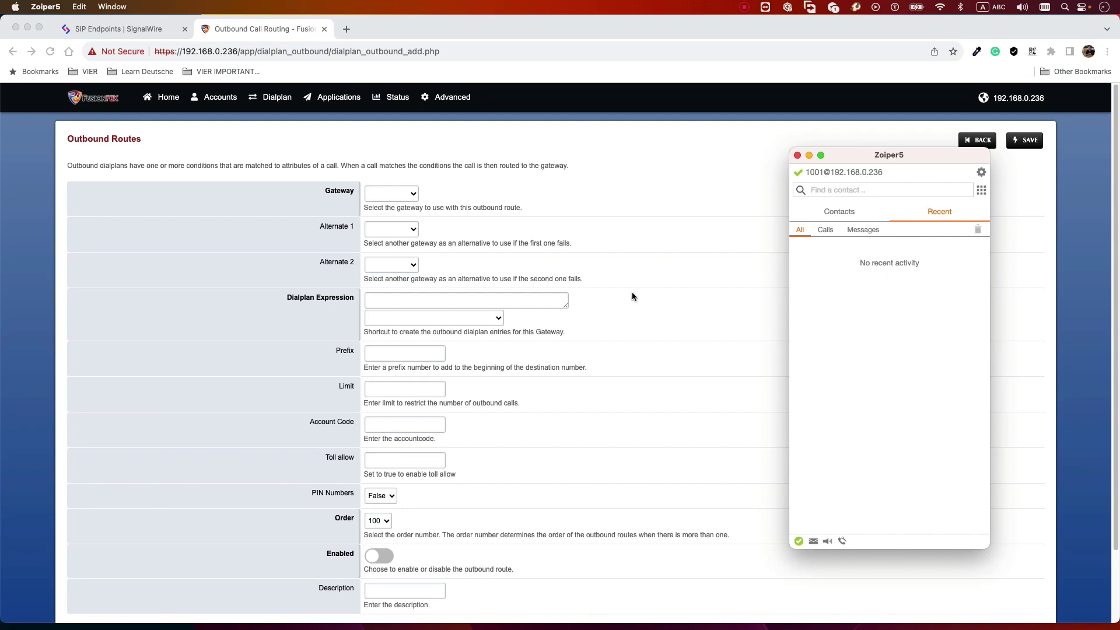
click(469, 191)
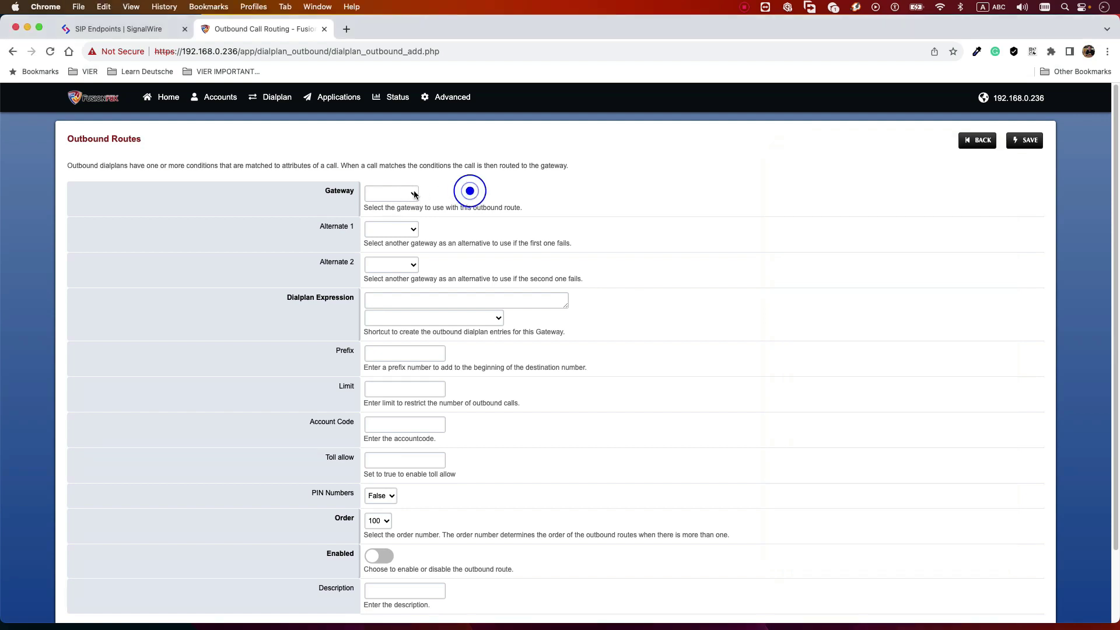
click(384, 196)
click(400, 231)
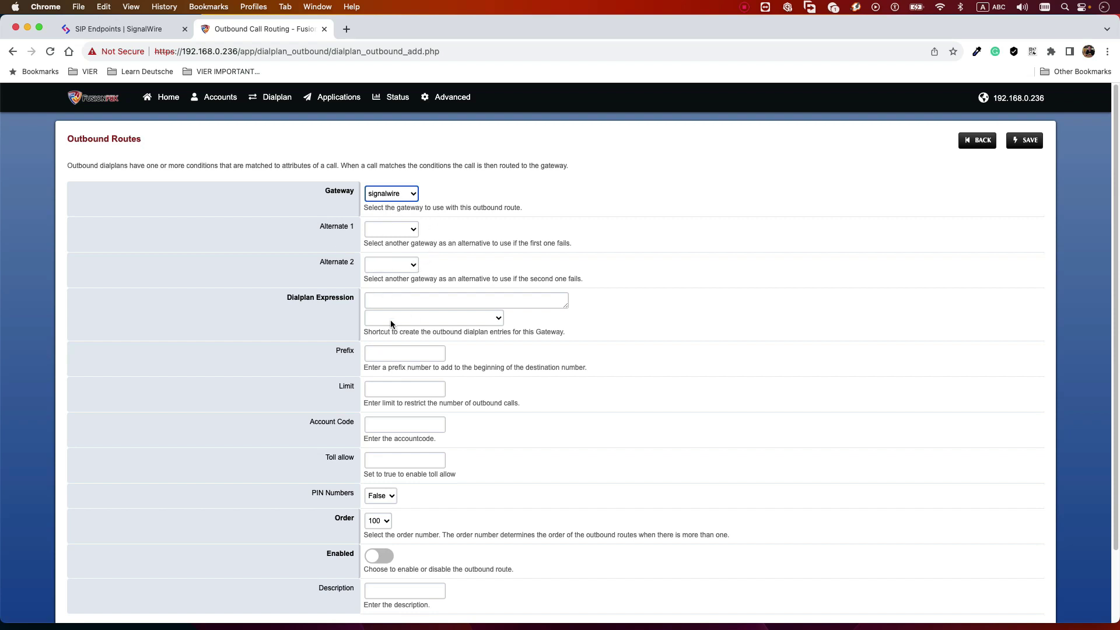
Step: Enter the destination phone number enclosed between ^ and $ as the outbound route's dialplan expression
click(384, 300)
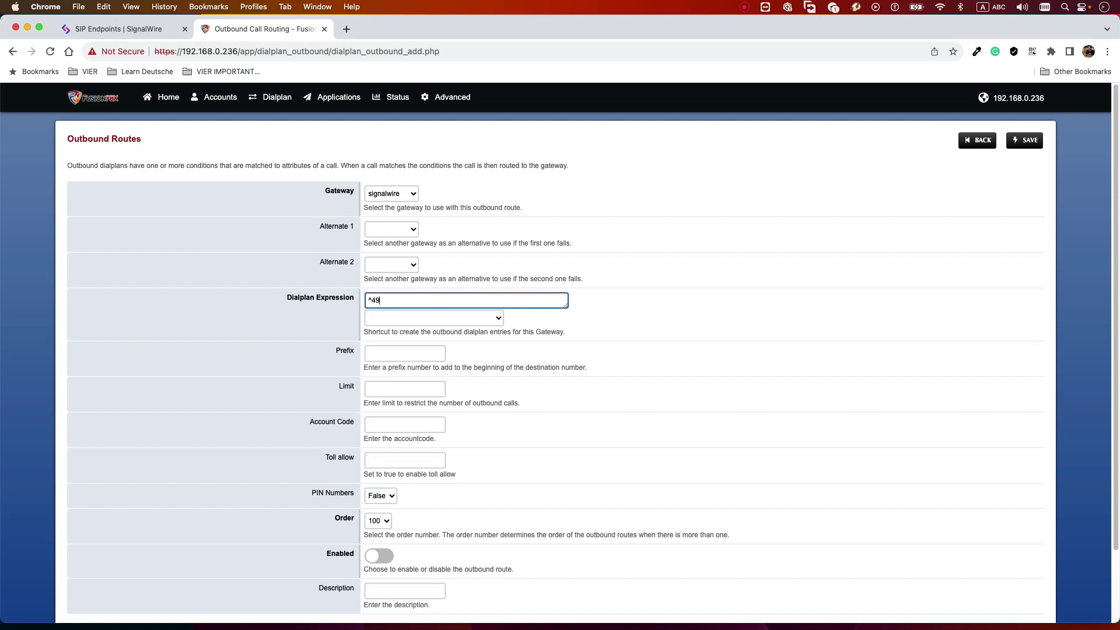
key(super+v)
drag(422, 300, 373, 303)
Step: Enable the outbound route and set its description to signalwire
scroll(494, 360, down, 3)
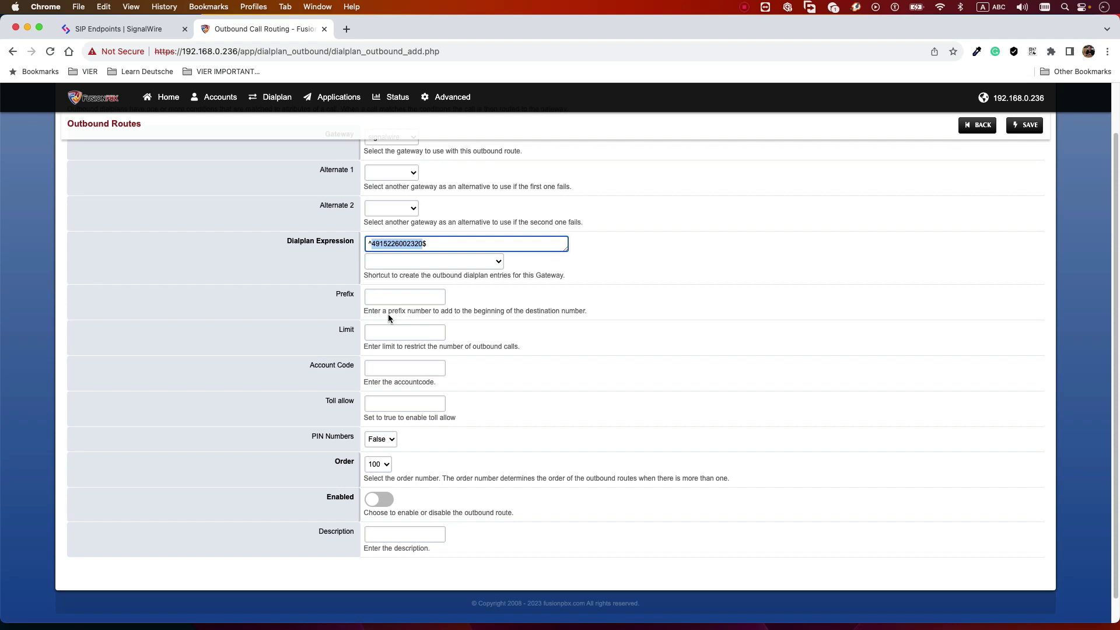
scroll(446, 357, down, 1)
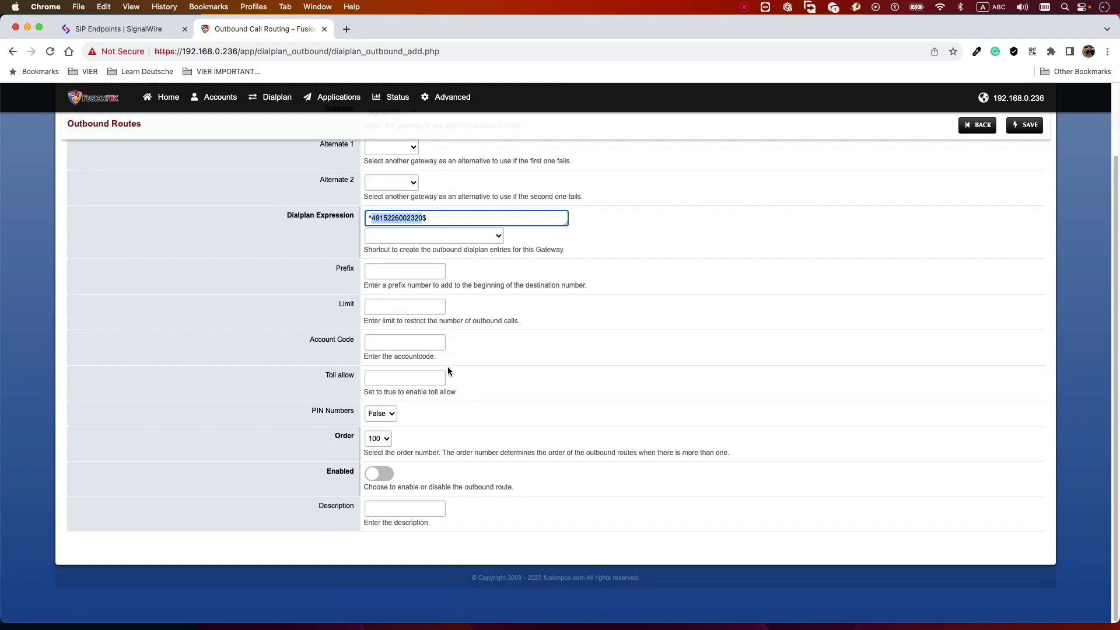
click(379, 474)
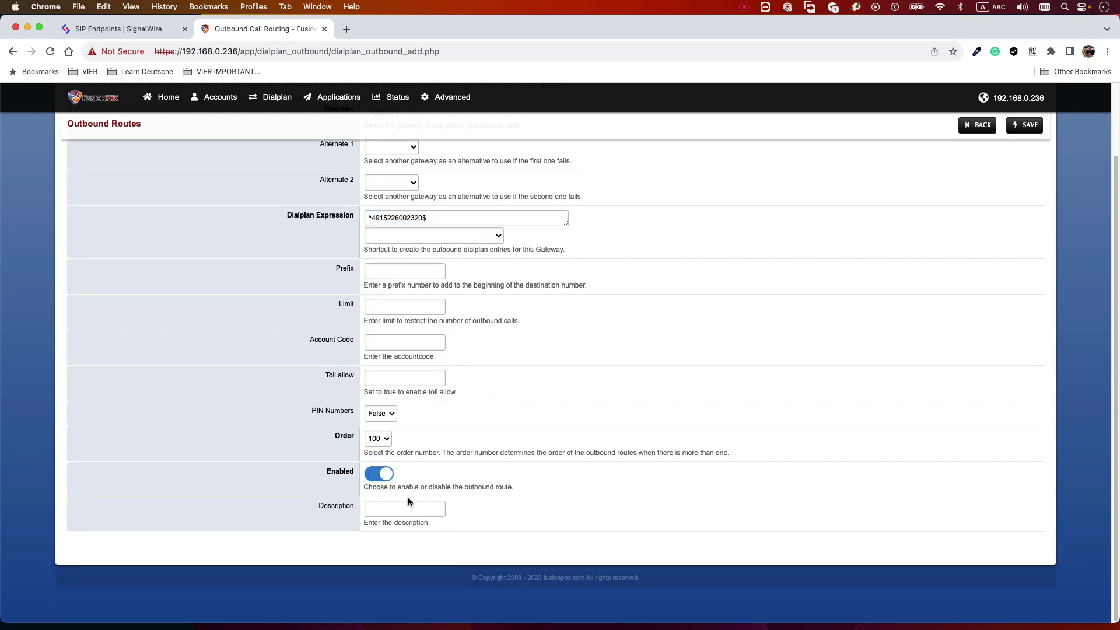
click(385, 504)
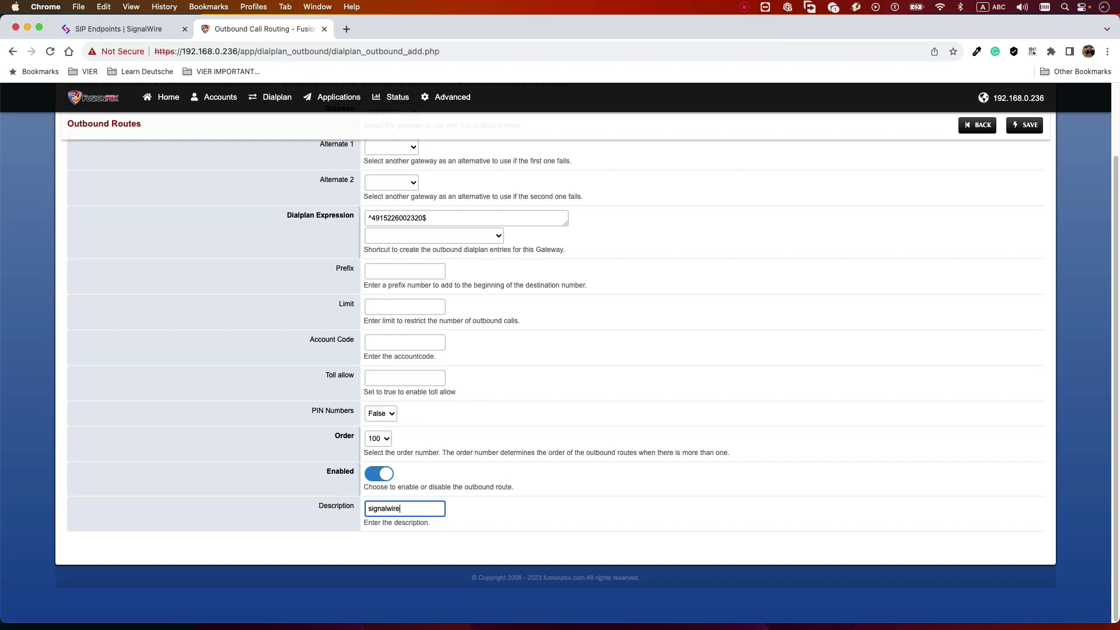
Step: Review and save the outbound route, and open its dialplan entry down to the bridge action
scroll(592, 270, up, 3)
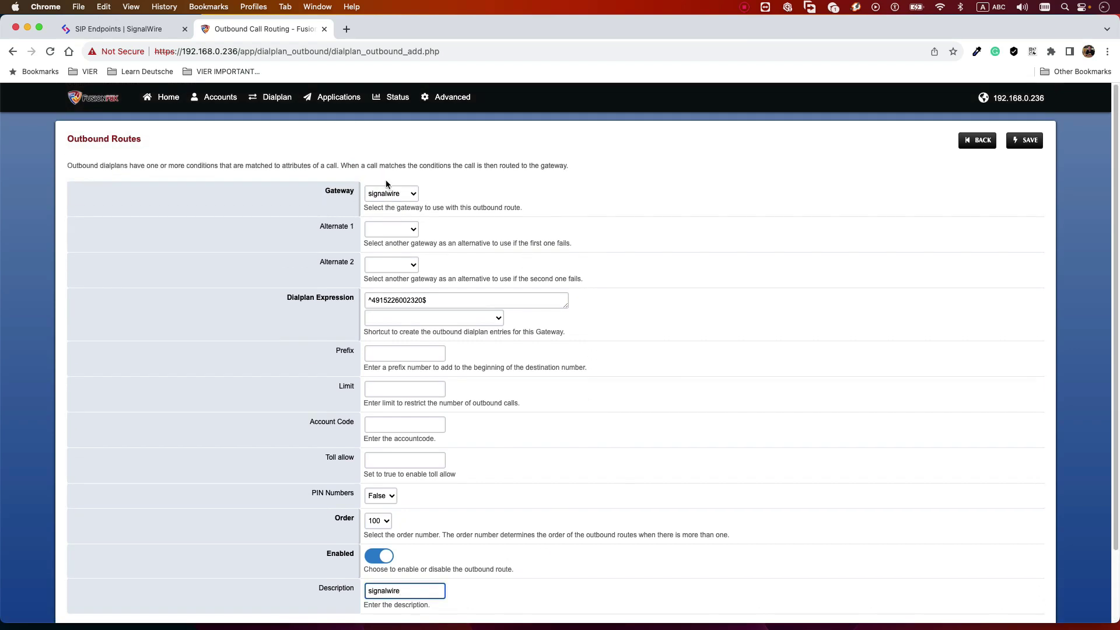
triple_click(441, 300)
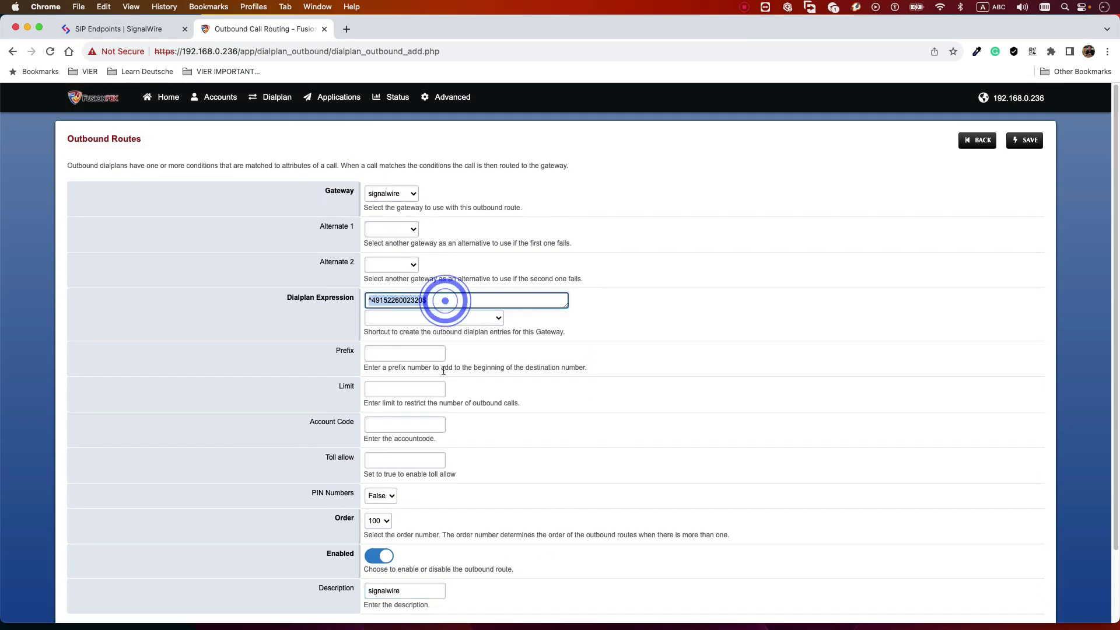
scroll(510, 378, down, 3)
double_click(401, 509)
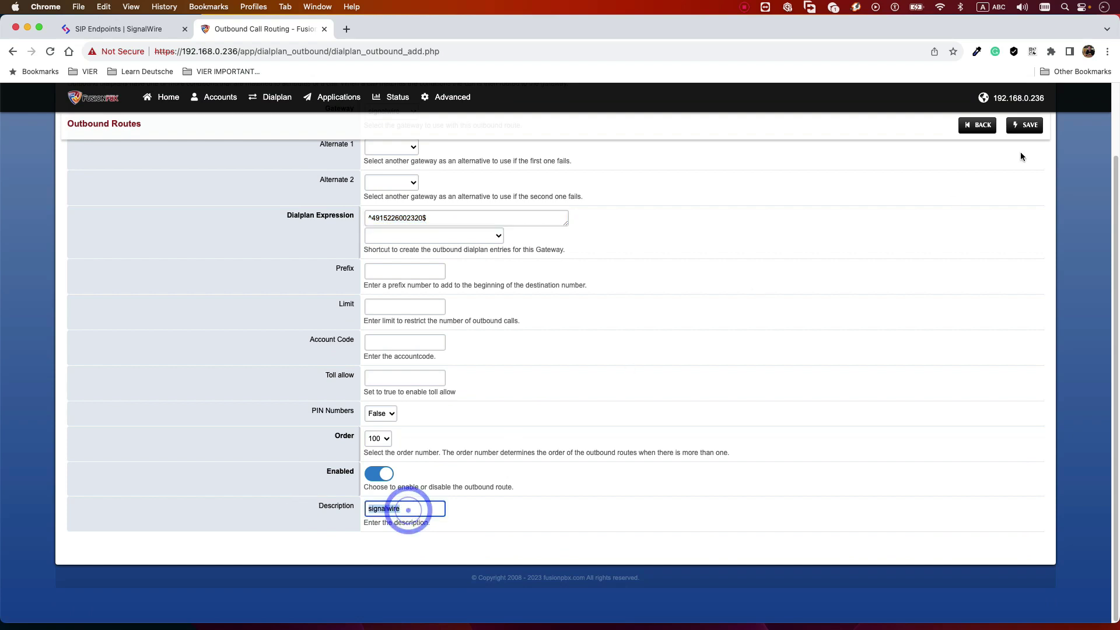
click(1027, 126)
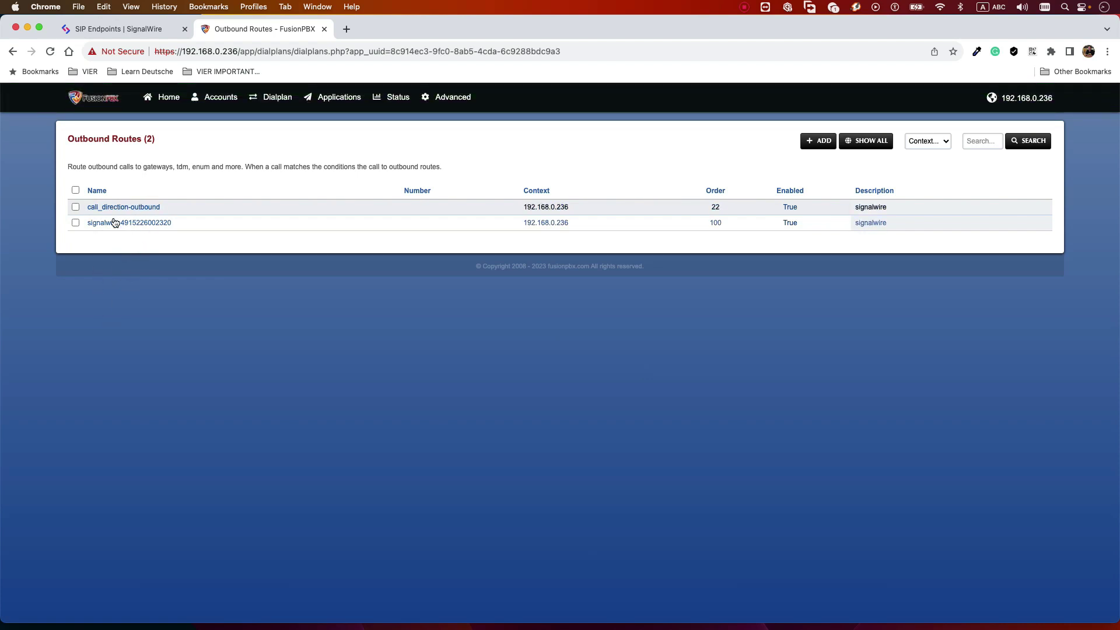
click(115, 225)
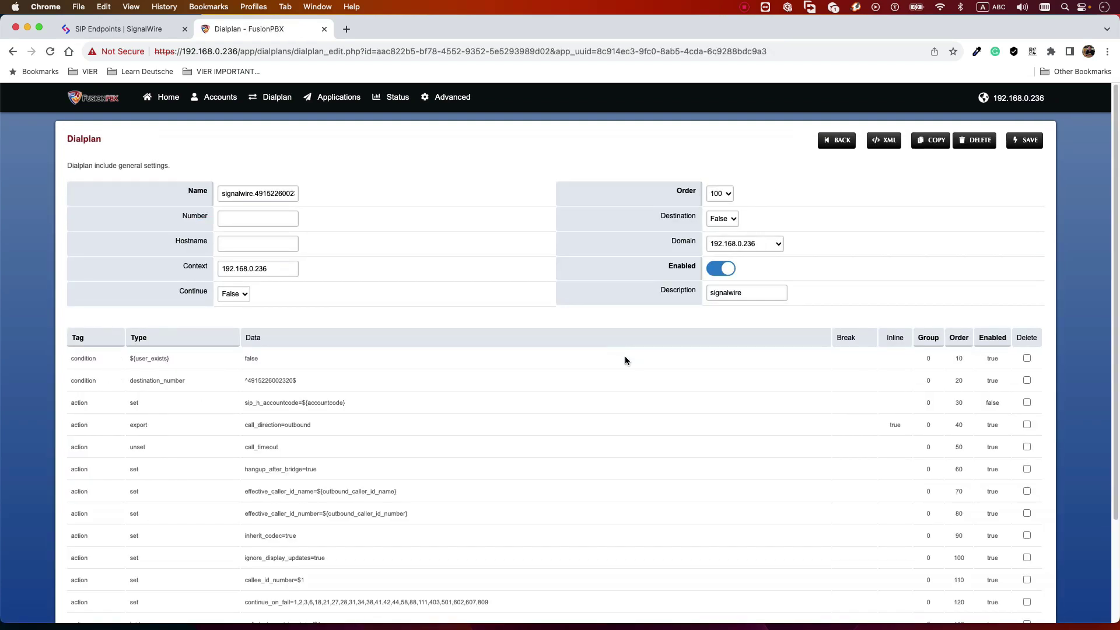
scroll(432, 344, down, 3)
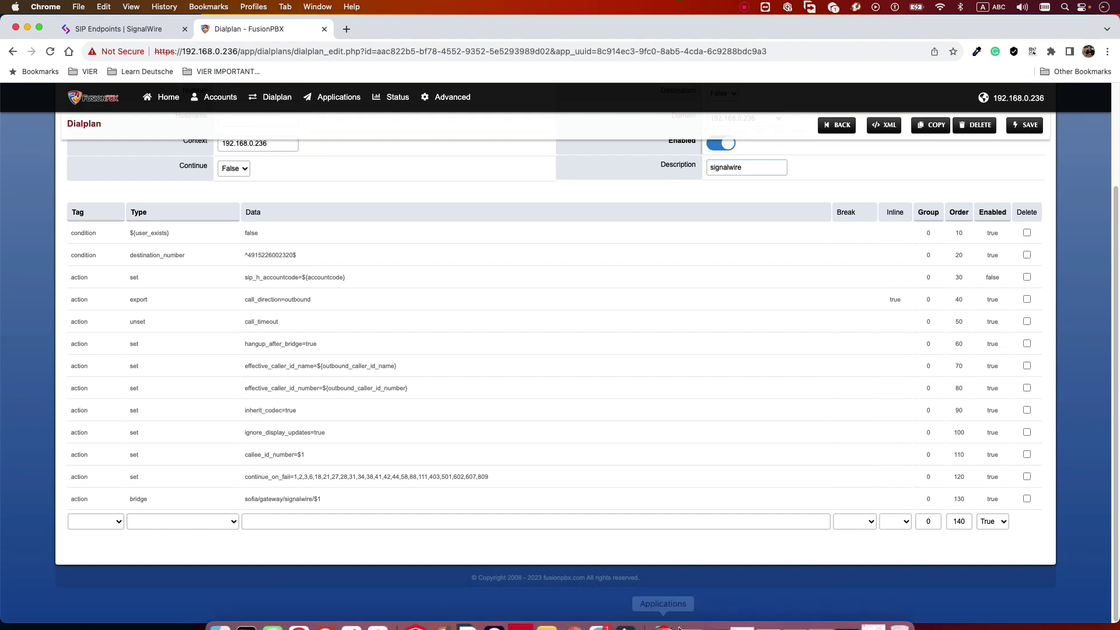
Step: Switch to Zoiper5, paste the destination phone number into the search field and strip it to digits without spaces
mouse_move(603, 624)
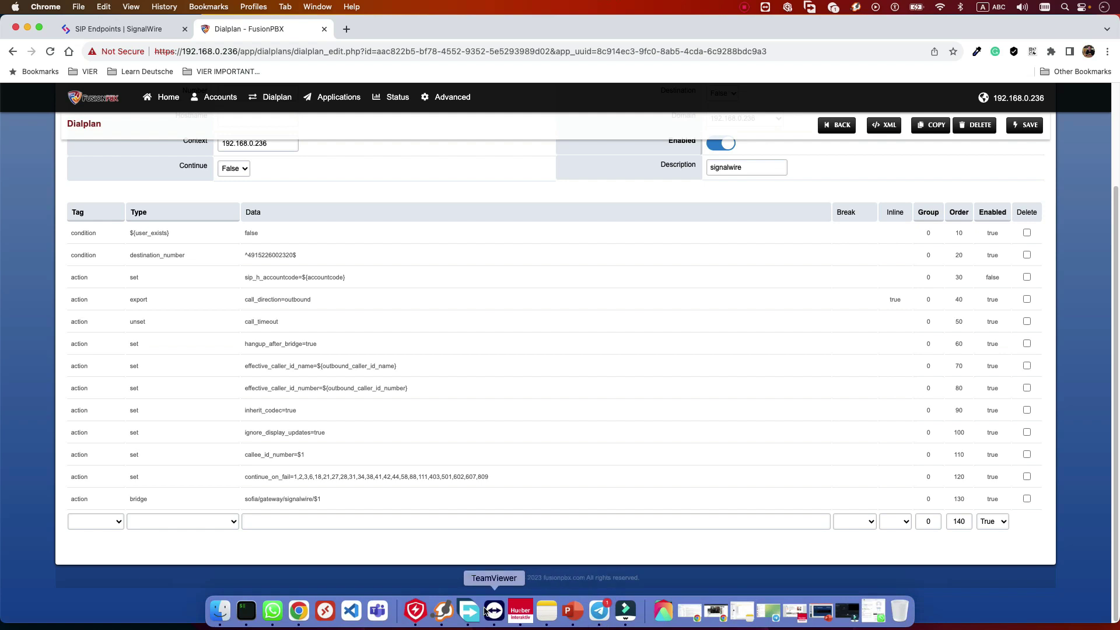
click(442, 611)
click(837, 191)
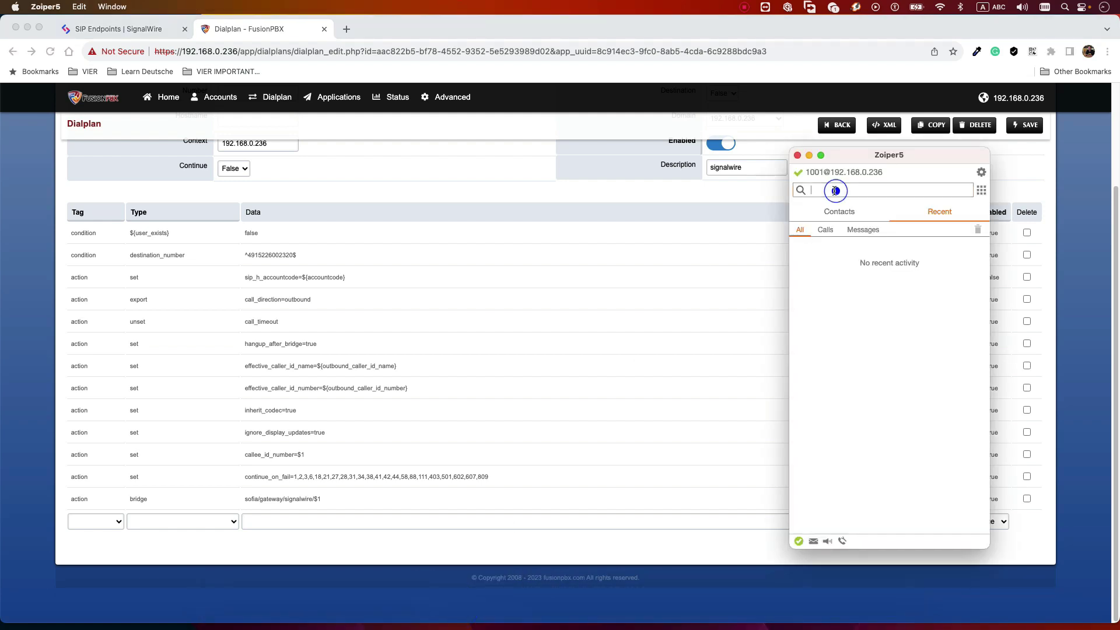
right_click(835, 189)
click(856, 254)
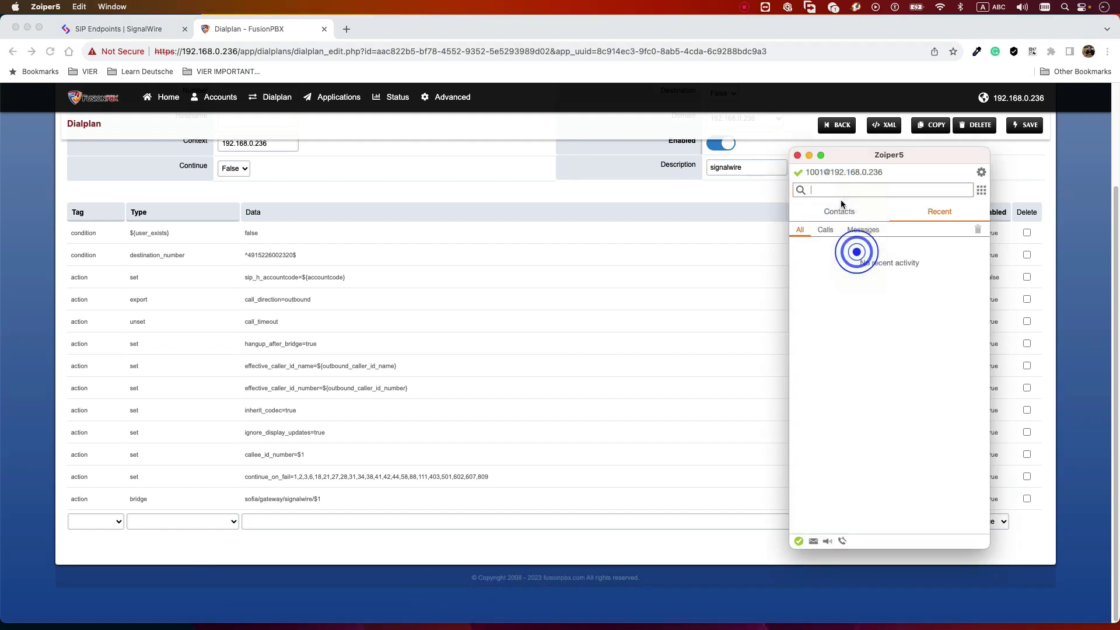
click(815, 189)
key(BackSpace)
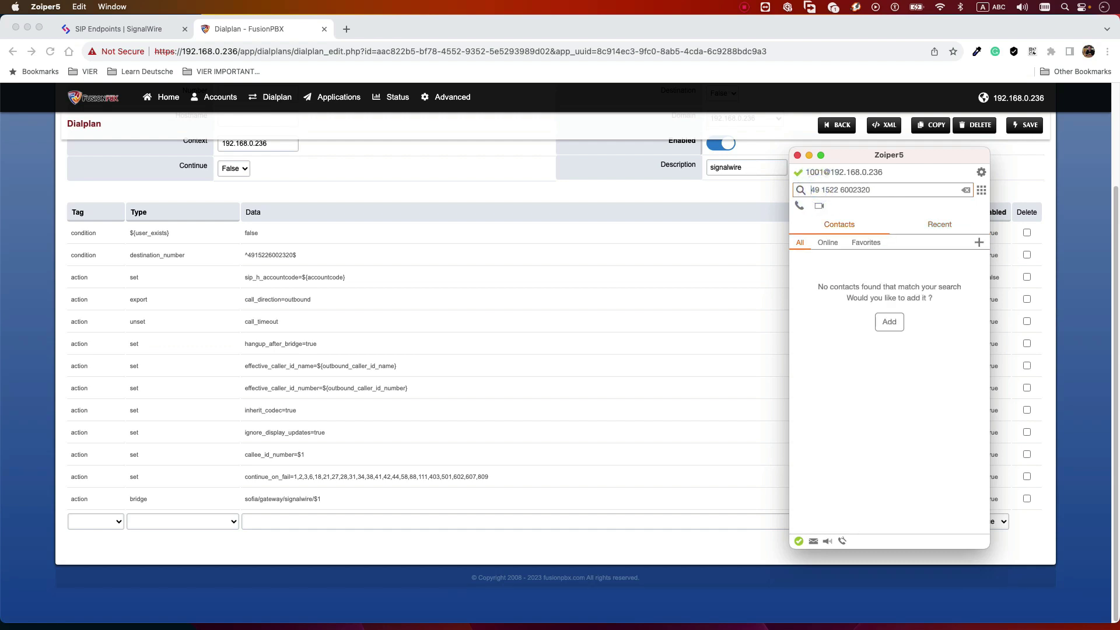
click(822, 189)
key(BackSpace)
click(838, 190)
key(BackSpace)
double_click(890, 191)
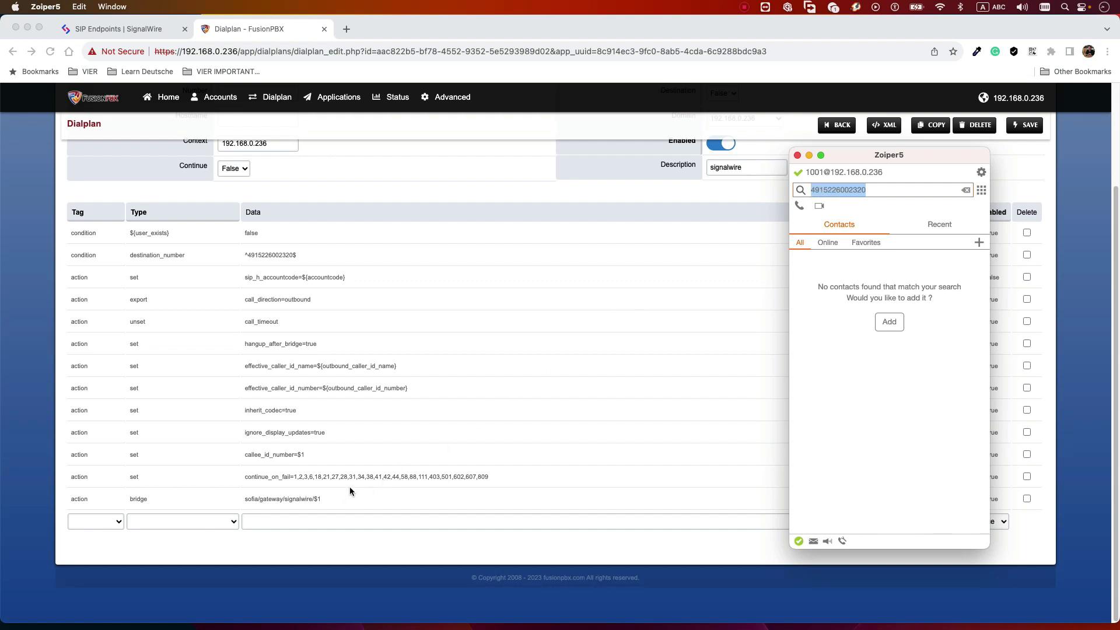
Step: Back in FusionPBX, insert a + directly before $1 in the data of the route's bridge action
click(296, 497)
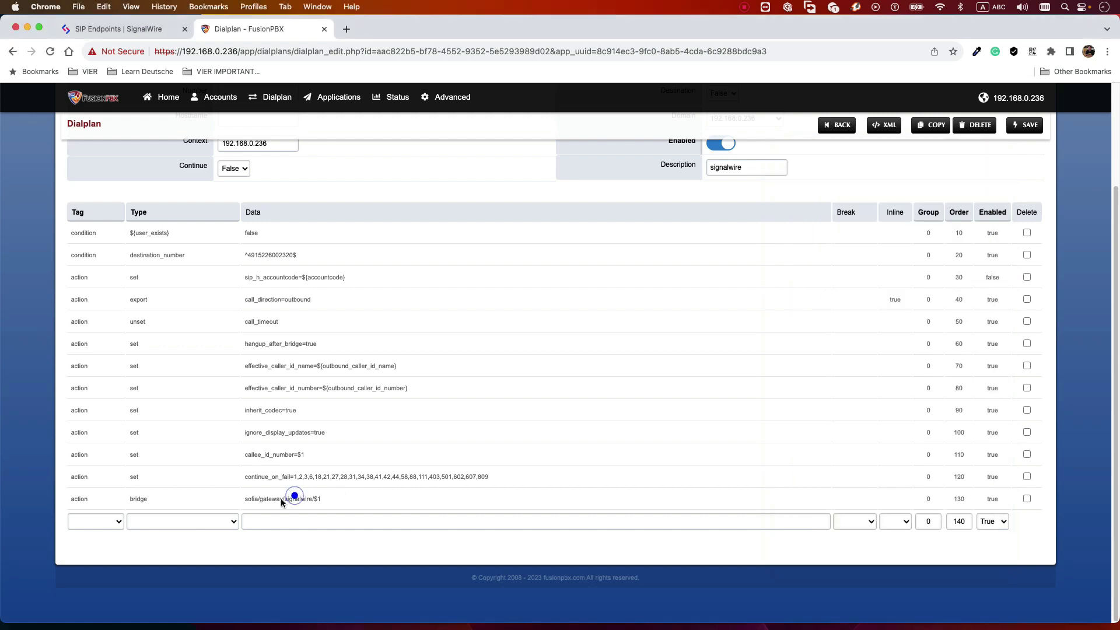
double_click(299, 499)
text(62029b57-cc0a-4c70-a38d-36433adb509b)
click(392, 499)
click(424, 498)
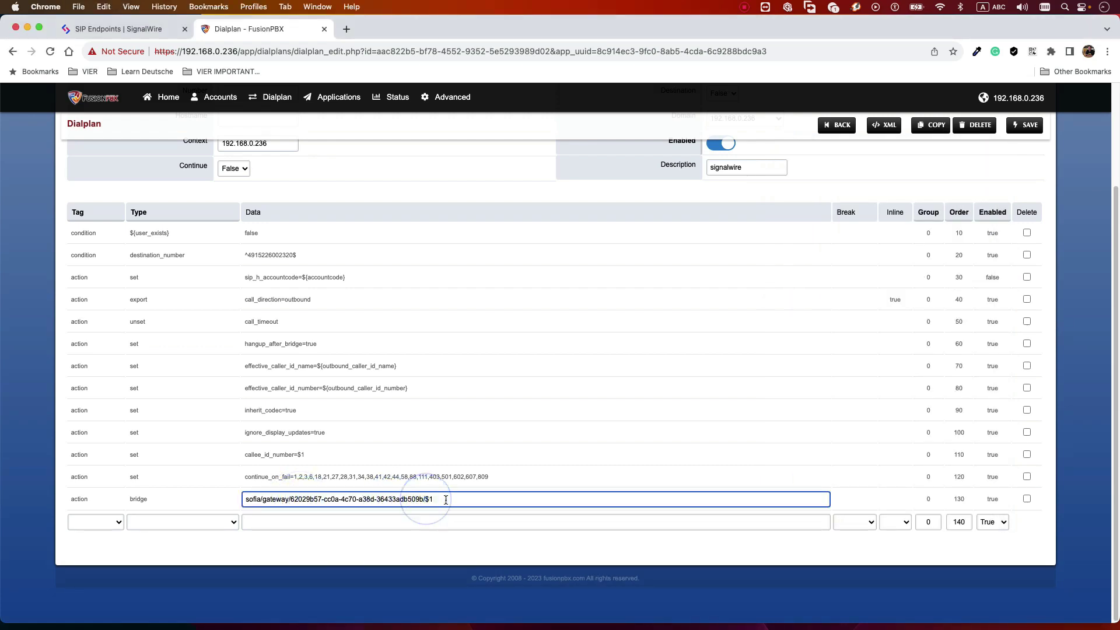
text(+)
Step: Check the gateway ID and the + prefix in the bridge data and save the dialplan
double_click(430, 499)
click(290, 499)
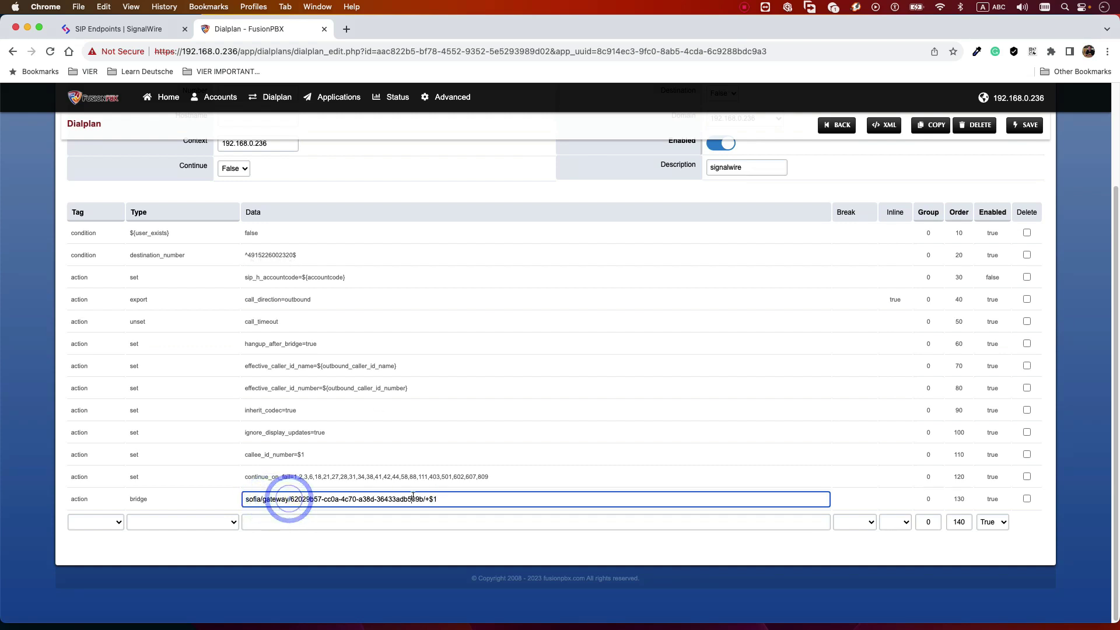
drag(425, 499, 290, 497)
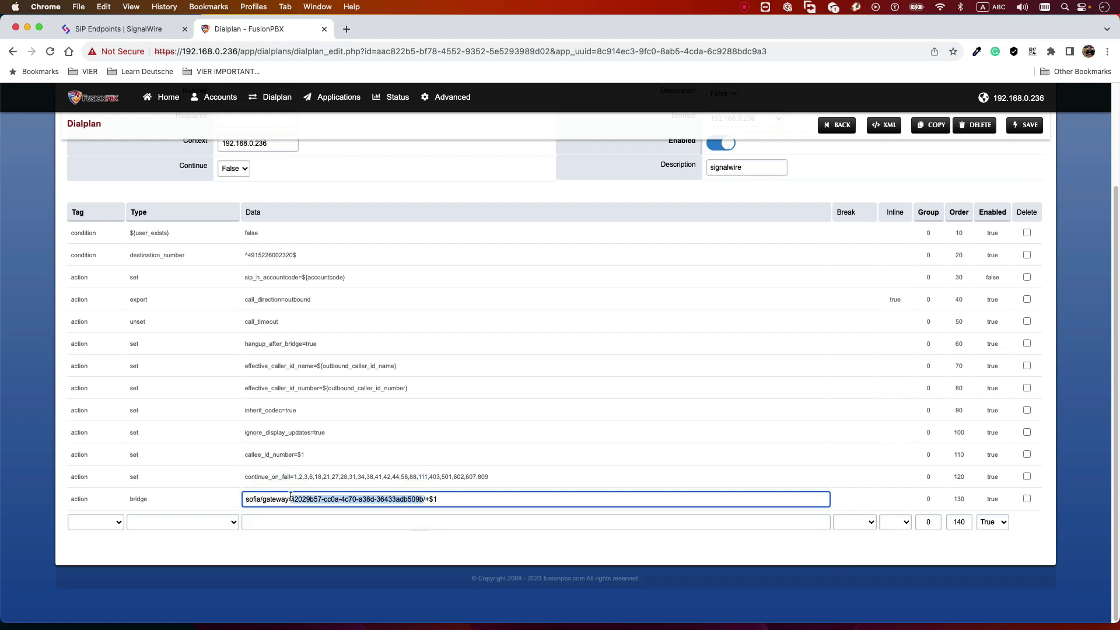
click(445, 499)
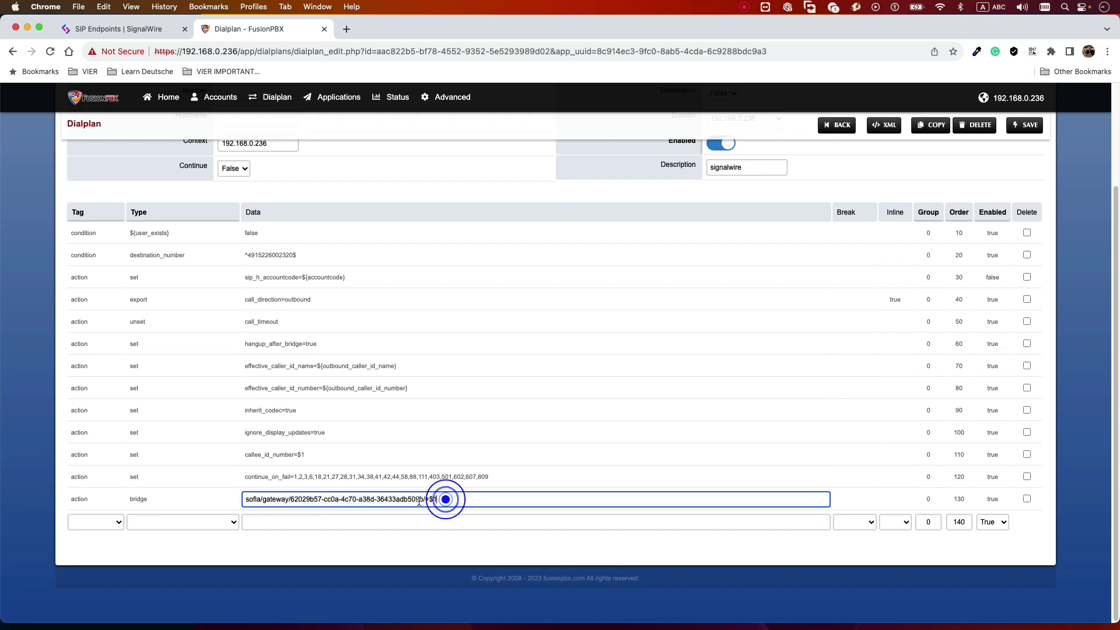
double_click(426, 498)
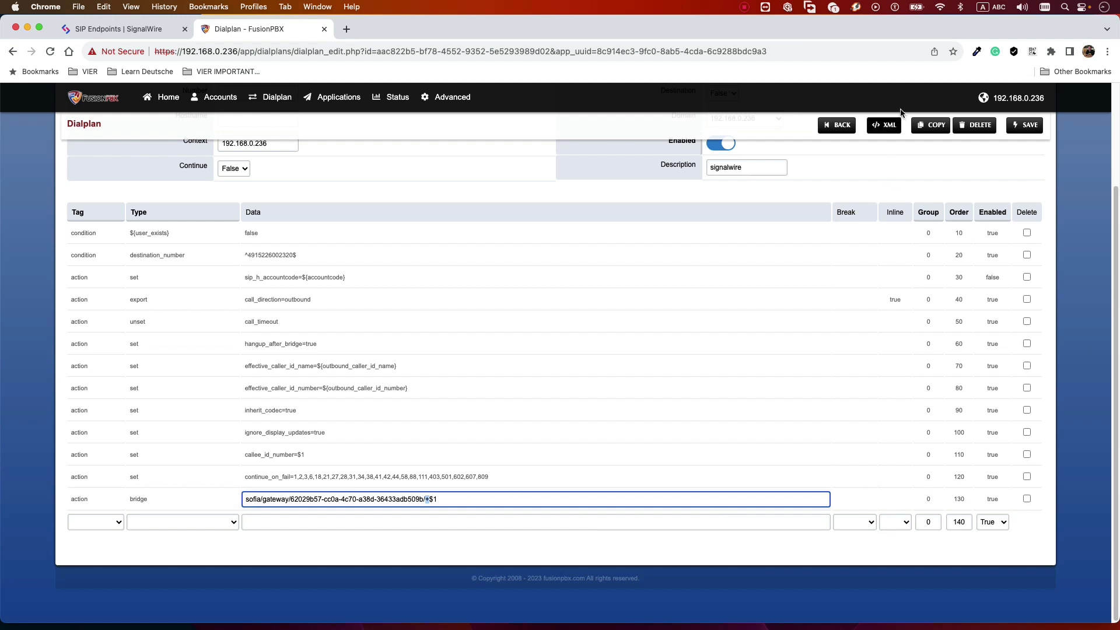
click(1027, 124)
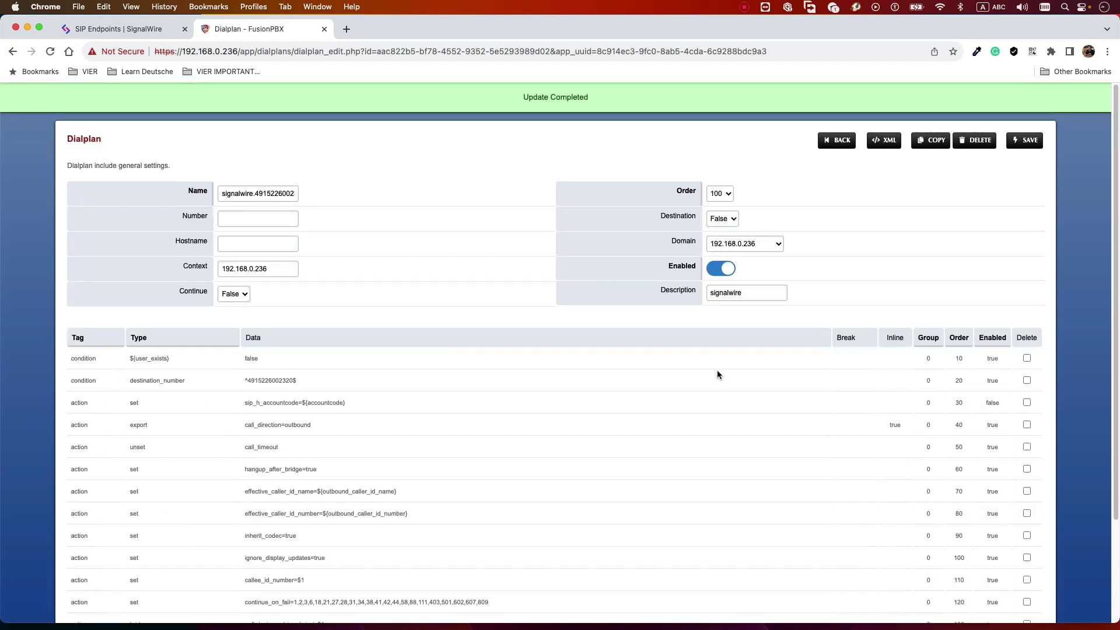
Step: Switch to Zoiper5 and place a test call to the destination phone number
mouse_move(825, 612)
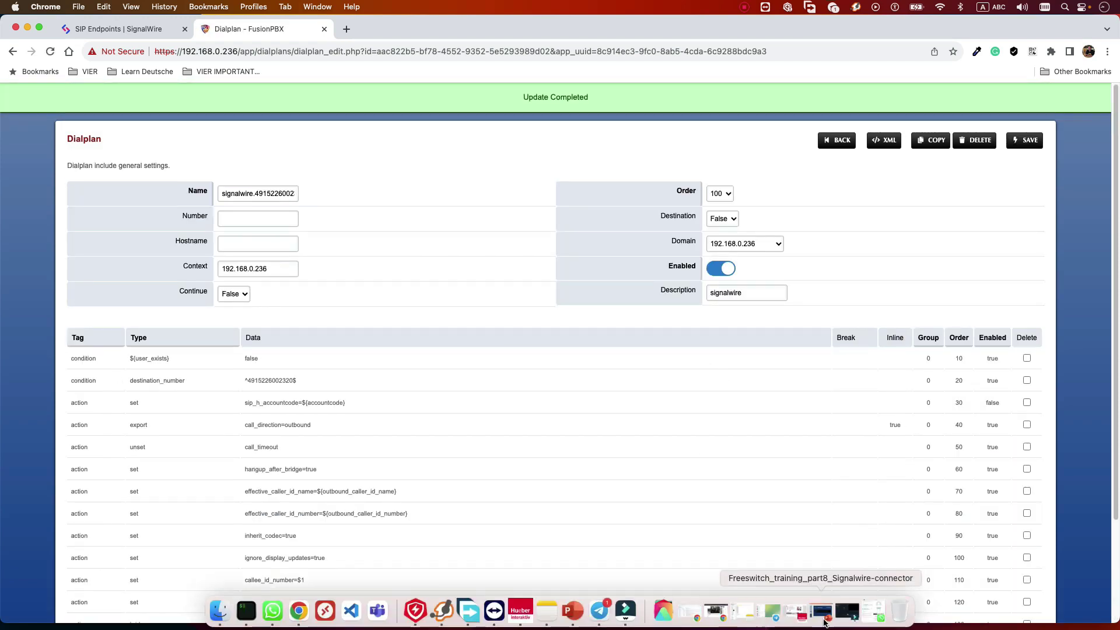
click(442, 611)
click(890, 190)
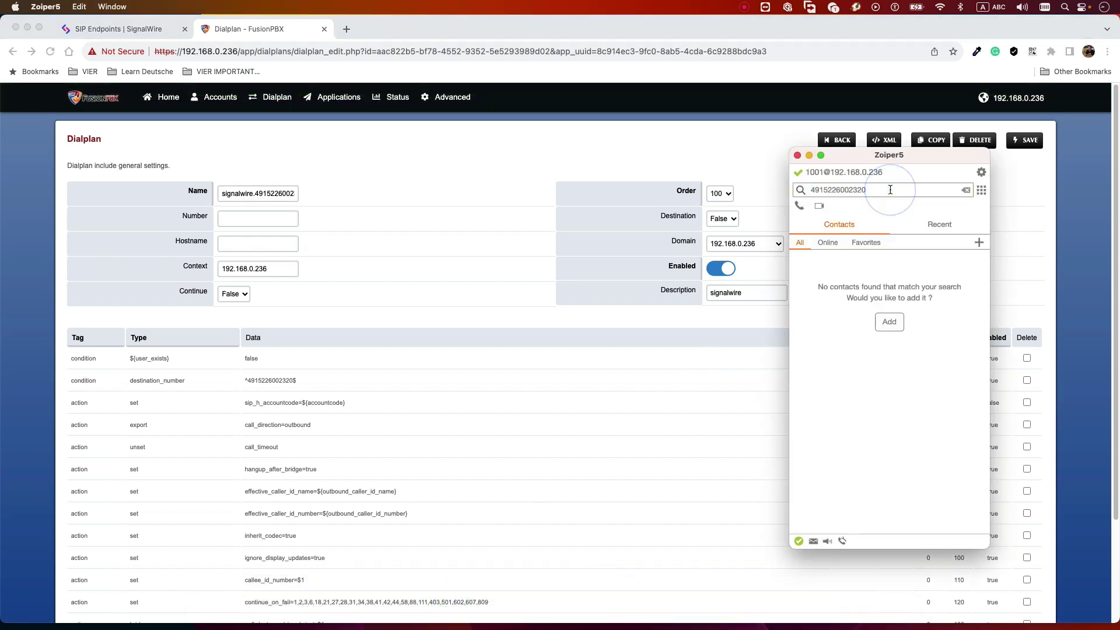
click(812, 188)
click(875, 189)
key(Return)
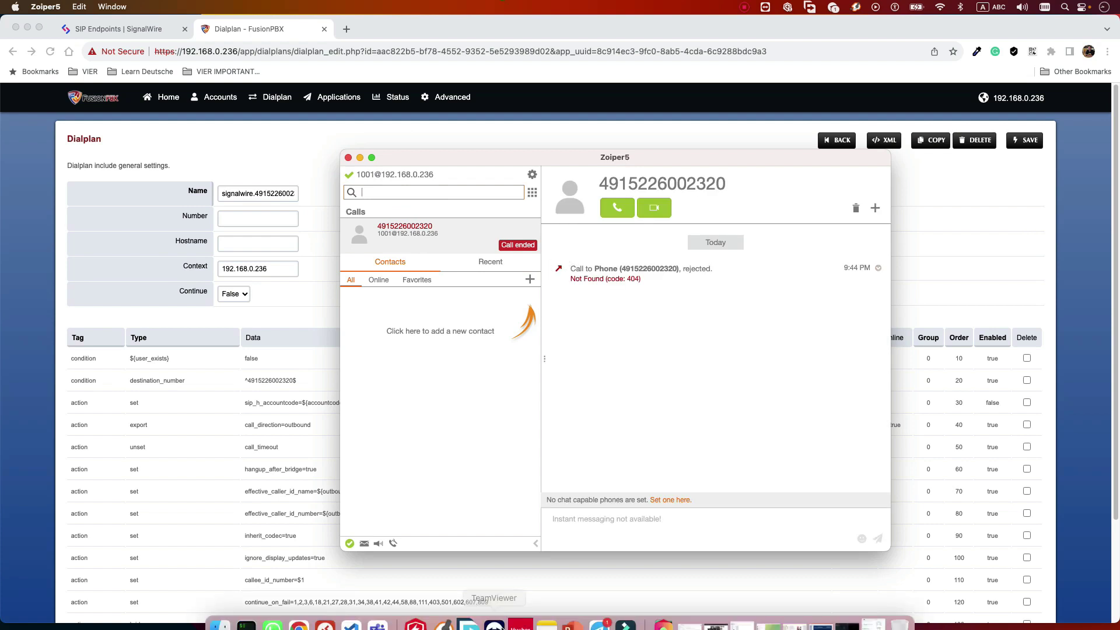
Step: Switch to iTerm, resize and reposition the terminal window so Zoiper5 is reachable, and run sngrep
mouse_move(265, 609)
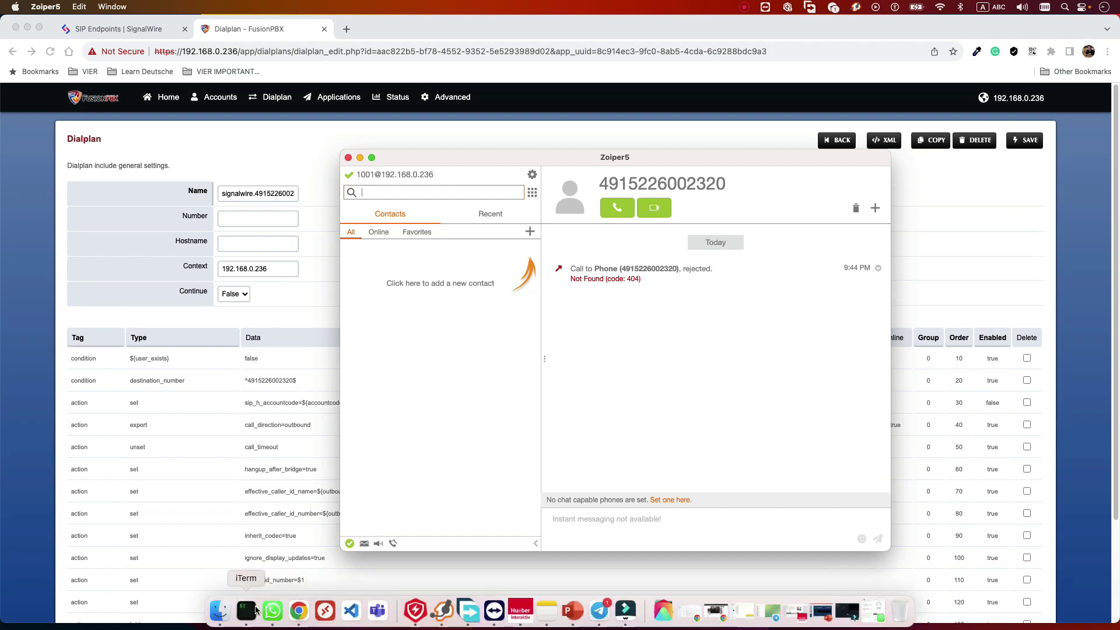
click(248, 610)
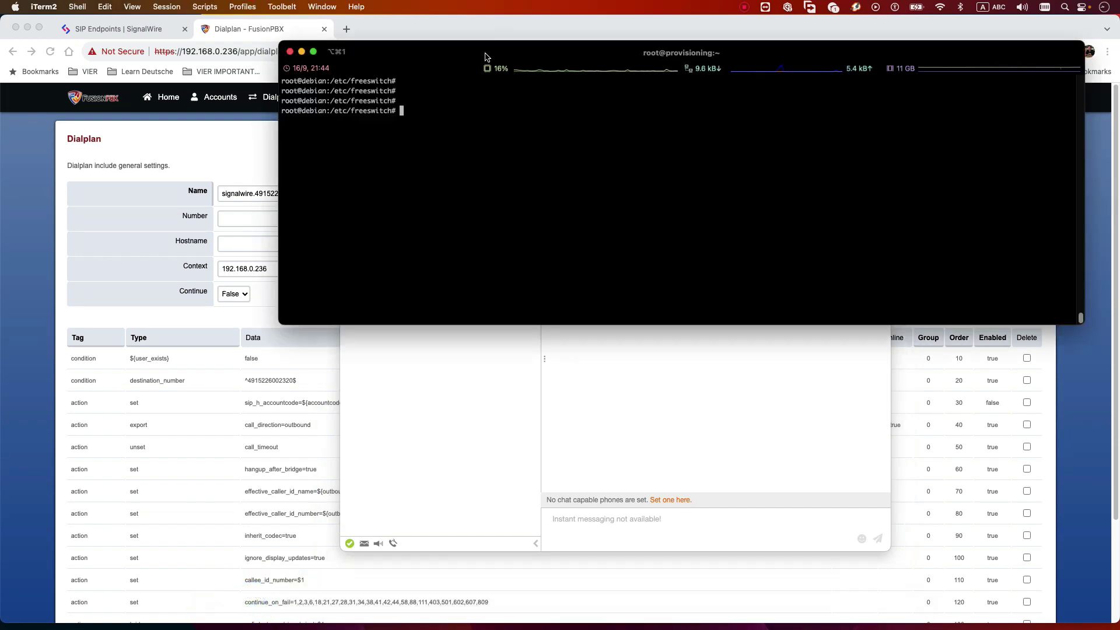
drag(464, 52, 444, 165)
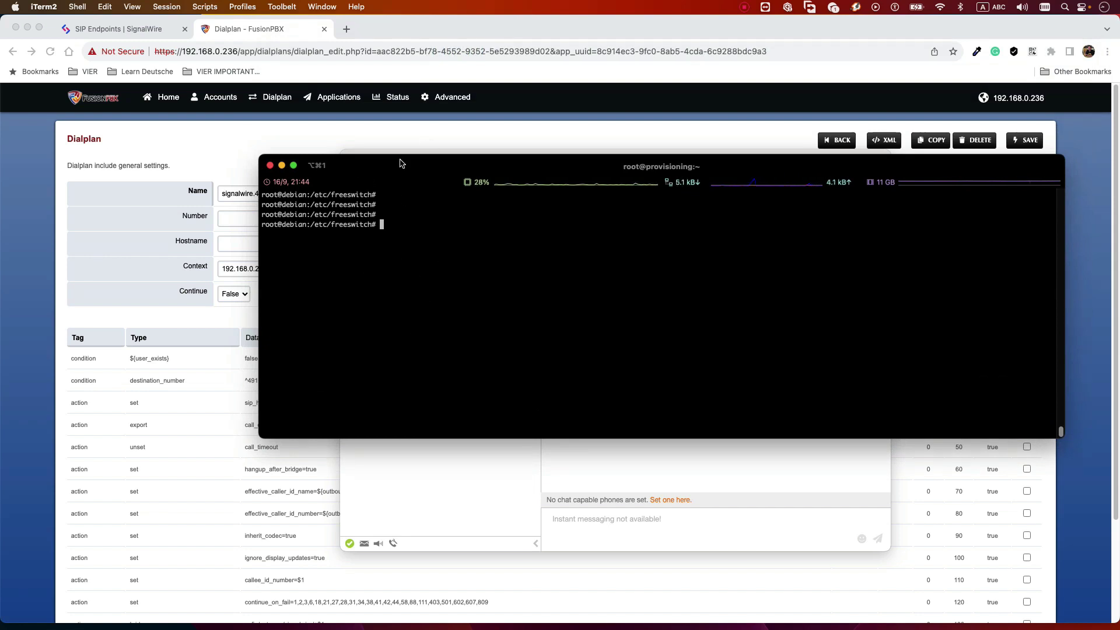
drag(393, 165, 325, 167)
click(389, 317)
text(sngrep)
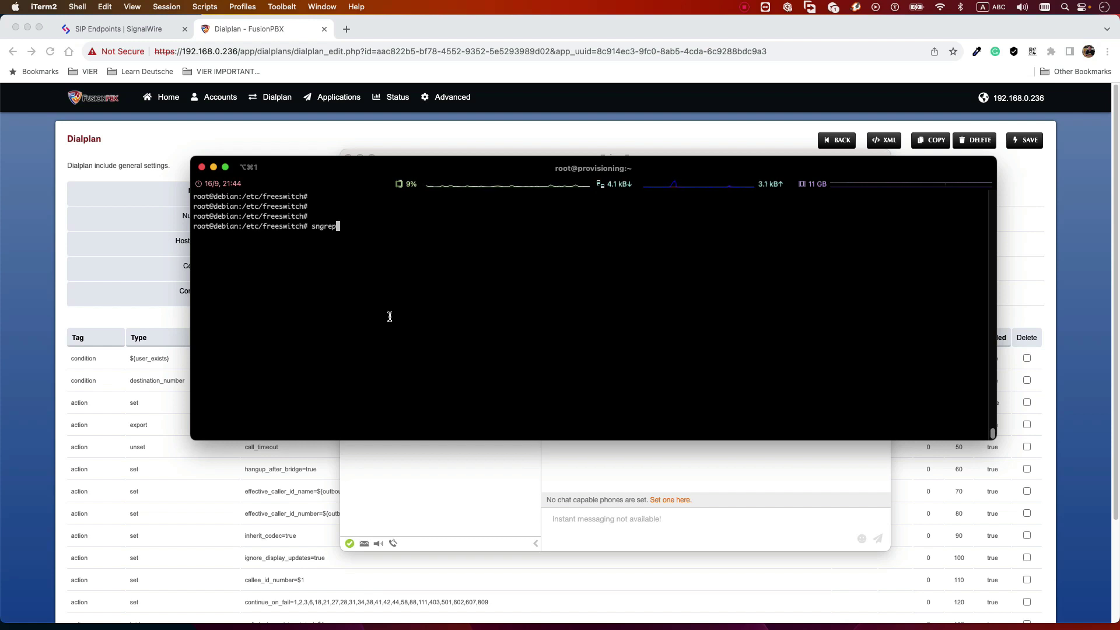
drag(195, 440, 162, 518)
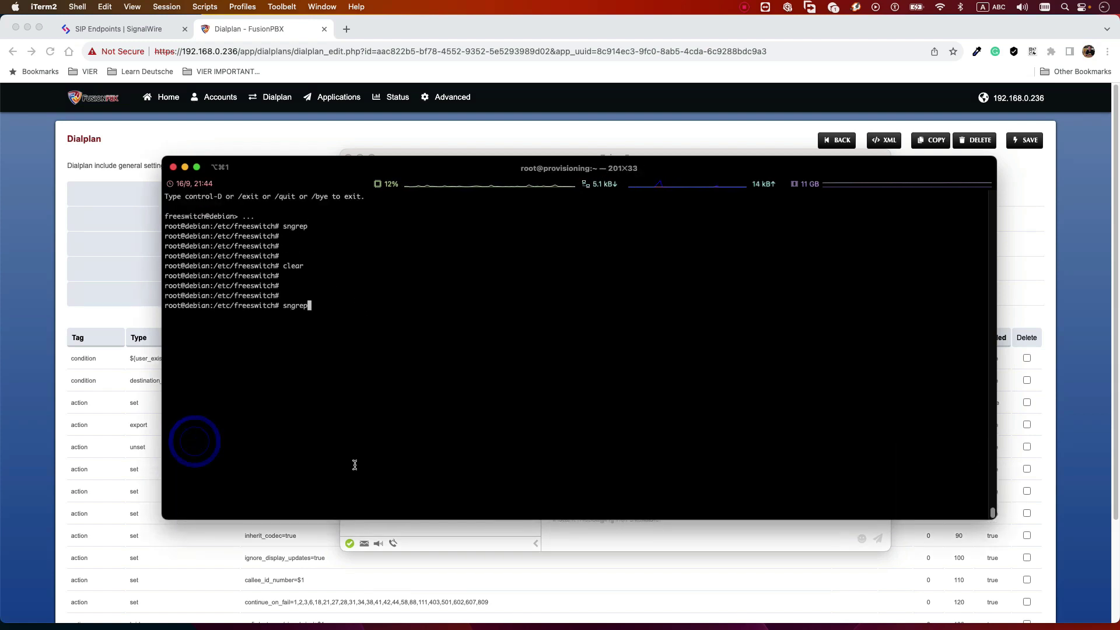
drag(994, 325, 663, 327)
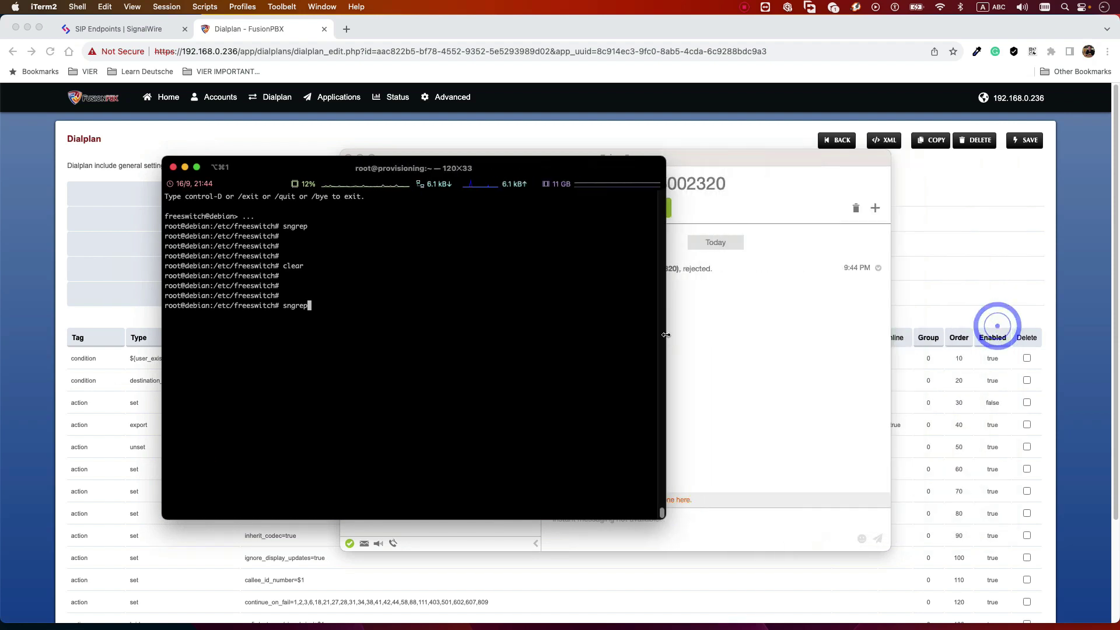
drag(214, 164, 104, 123)
click(325, 290)
key(Return)
Step: Move the Zoiper5 window clear of the terminal and call the destination phone number again
drag(568, 284, 660, 283)
drag(722, 161, 853, 166)
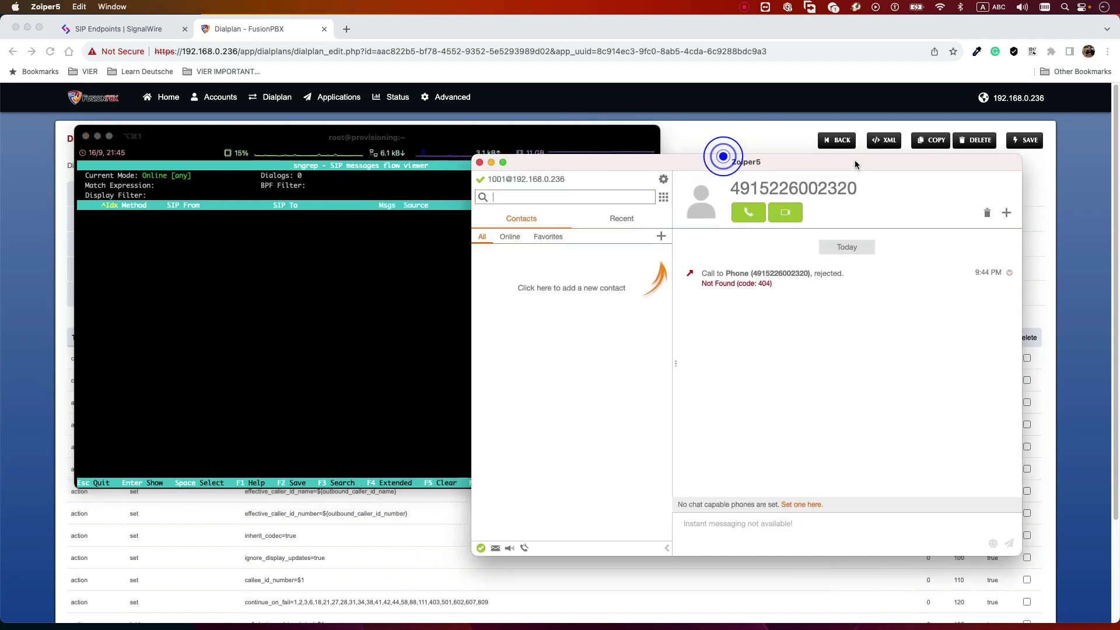
click(747, 213)
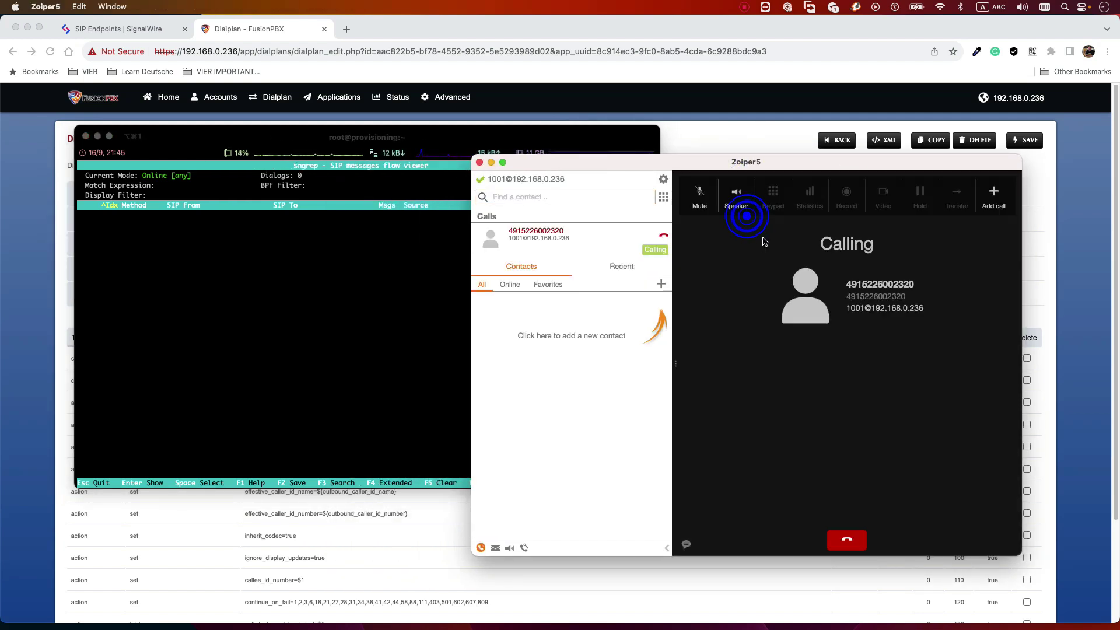
Step: In sngrep, check the state of the outgoing INVITE to the SignalWire domain and open its call flow
click(295, 265)
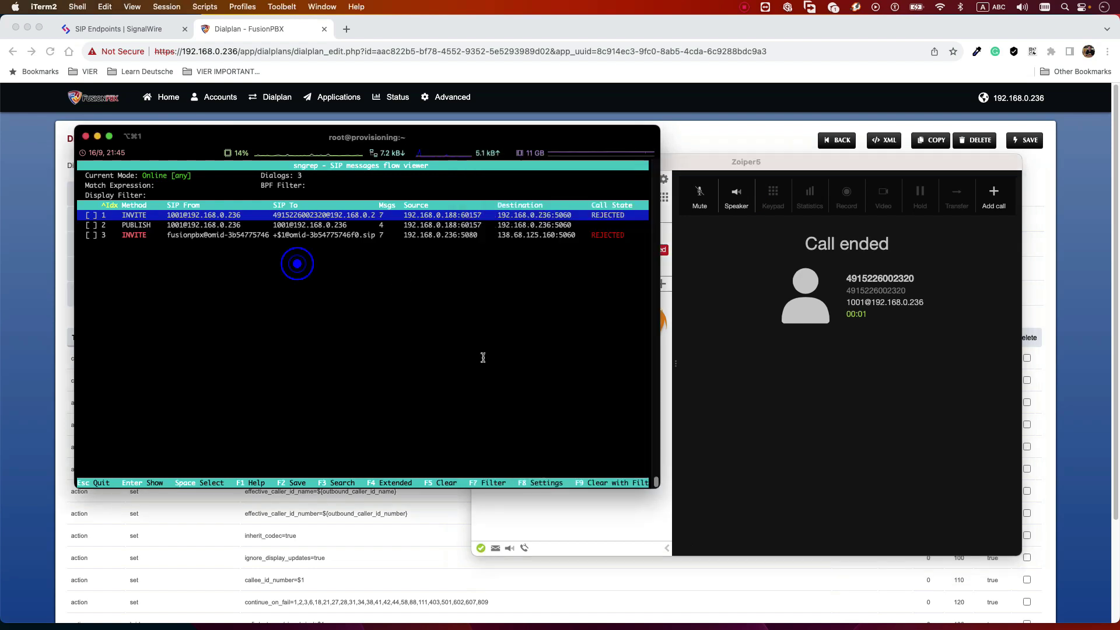
key(Down)
key(Down)
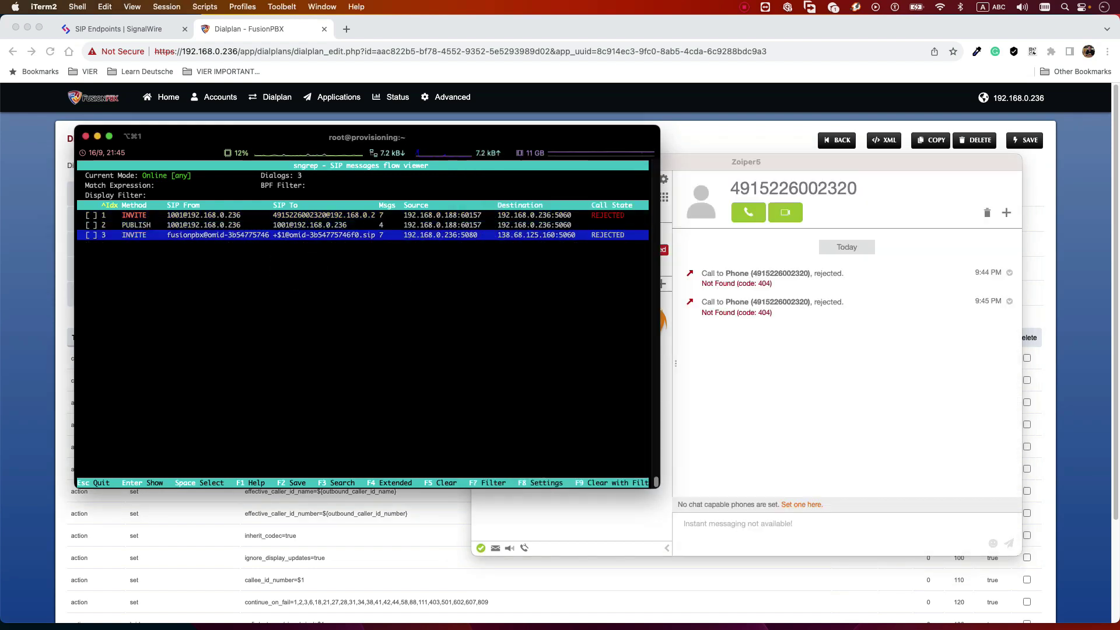
drag(124, 236, 345, 236)
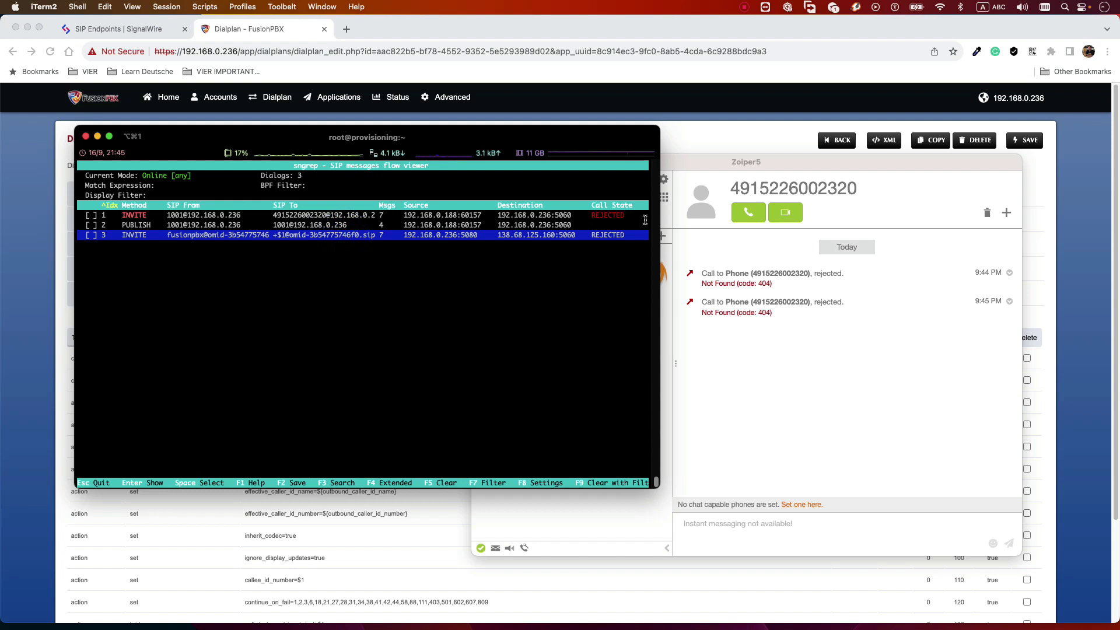
drag(631, 236, 589, 239)
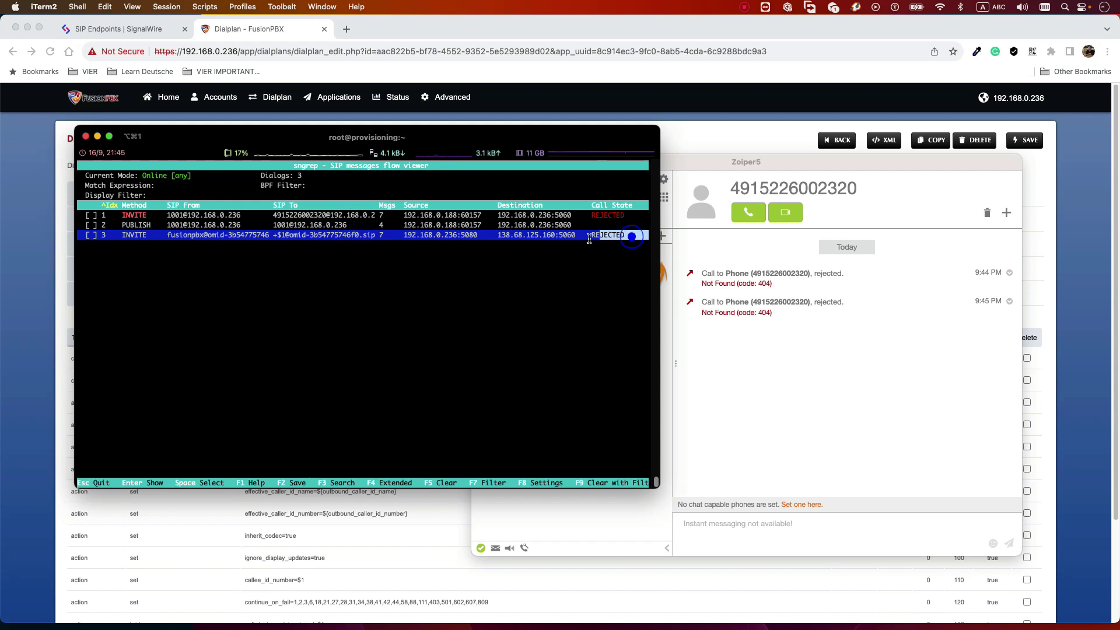
click(403, 305)
key(Return)
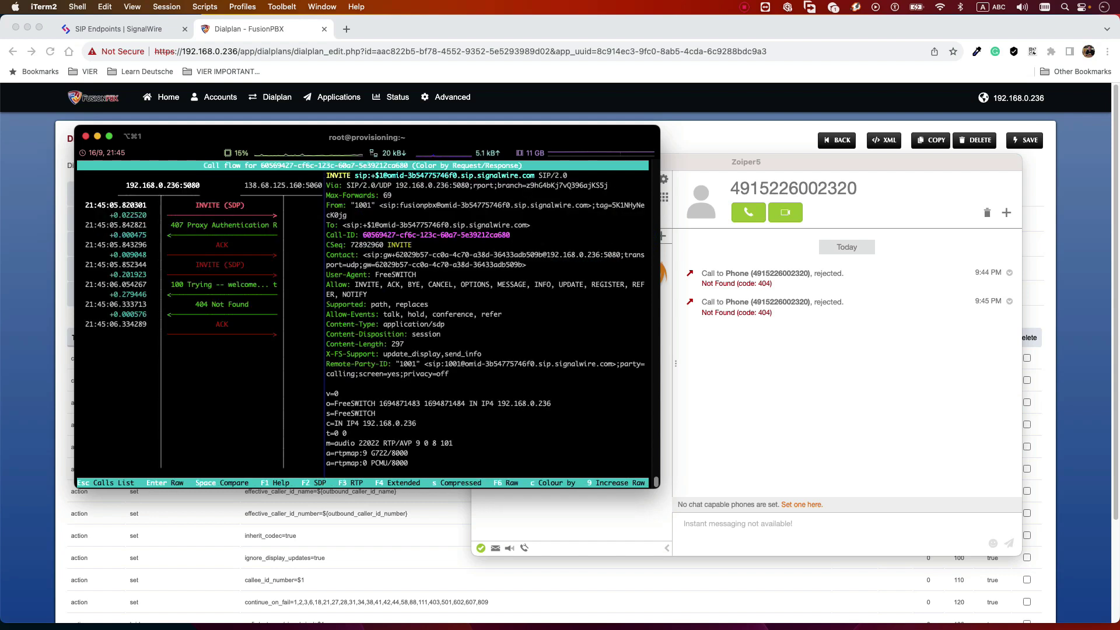
Step: Widen the terminal window and examine the destination and SignalWire domain in the first INVITE's request line
double_click(661, 265)
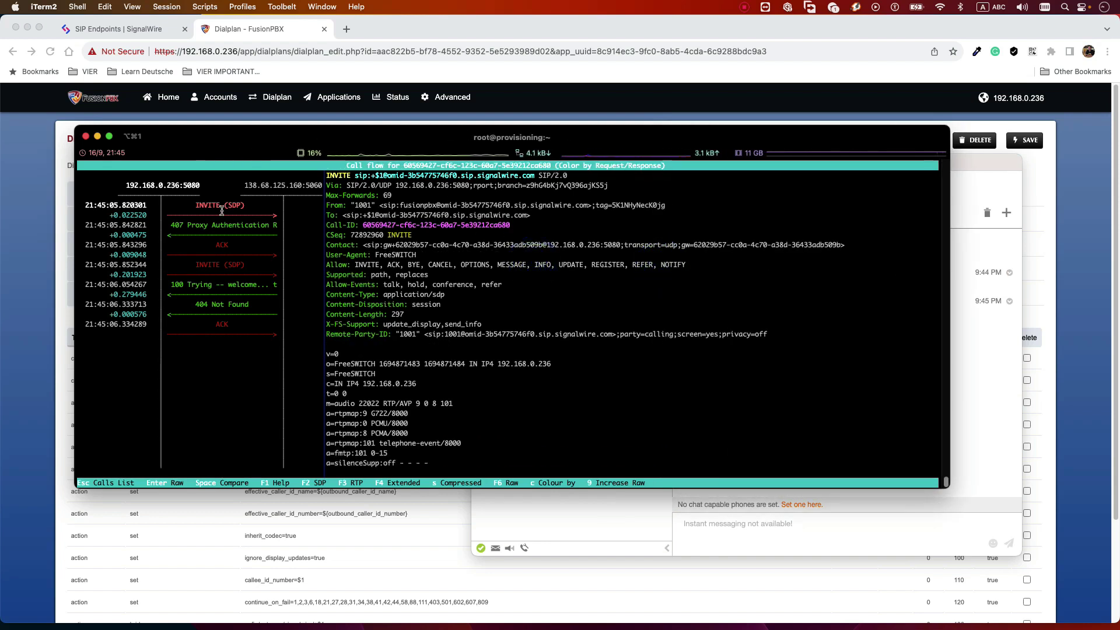
drag(226, 205, 183, 205)
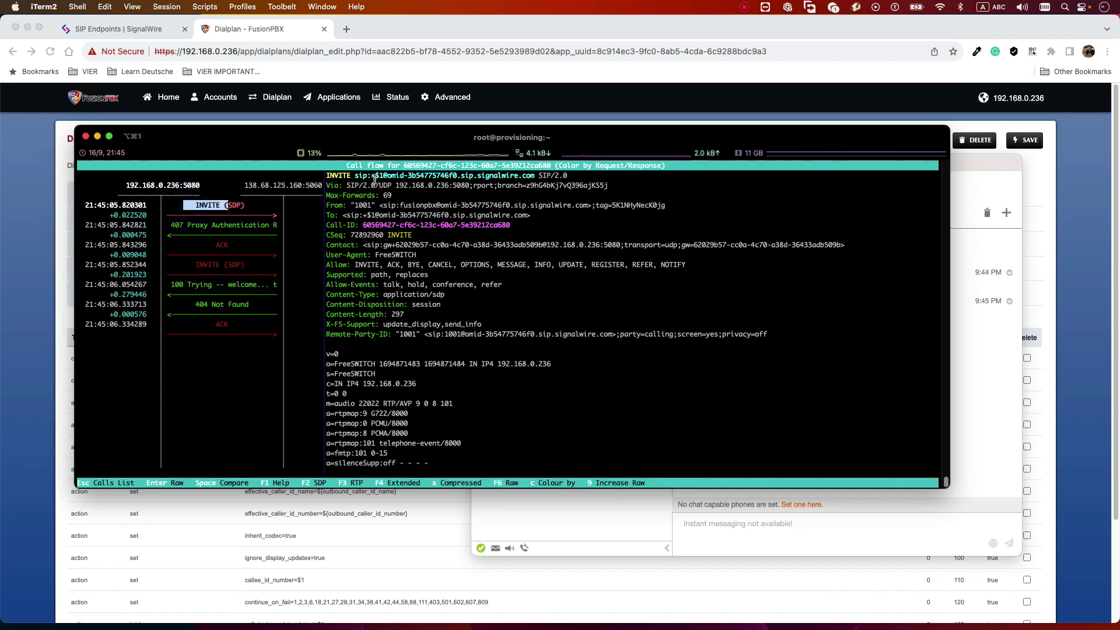
click(375, 185)
click(378, 176)
drag(371, 177, 535, 176)
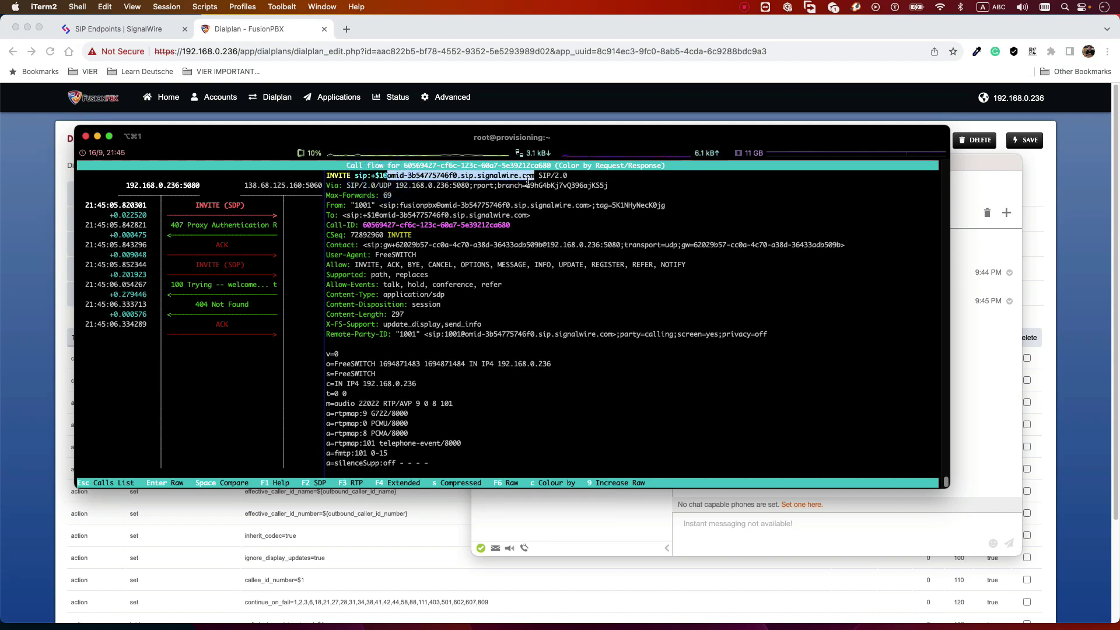
Step: Back in FusionPBX, enclose the number in the destination_number condition in parentheses, between ^ and $
click(58, 483)
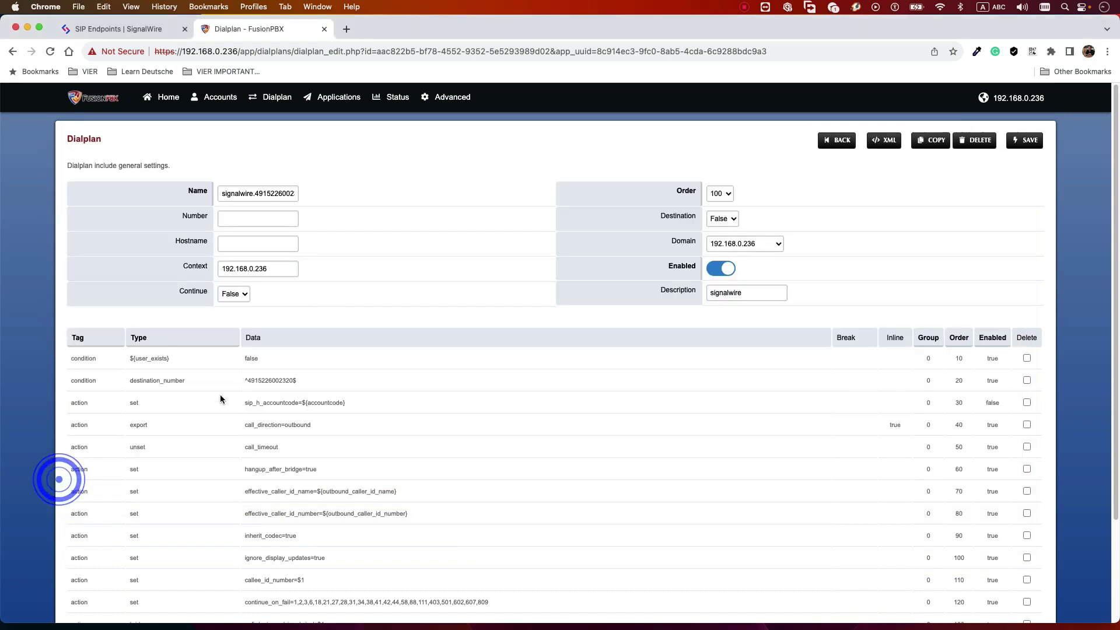
click(267, 382)
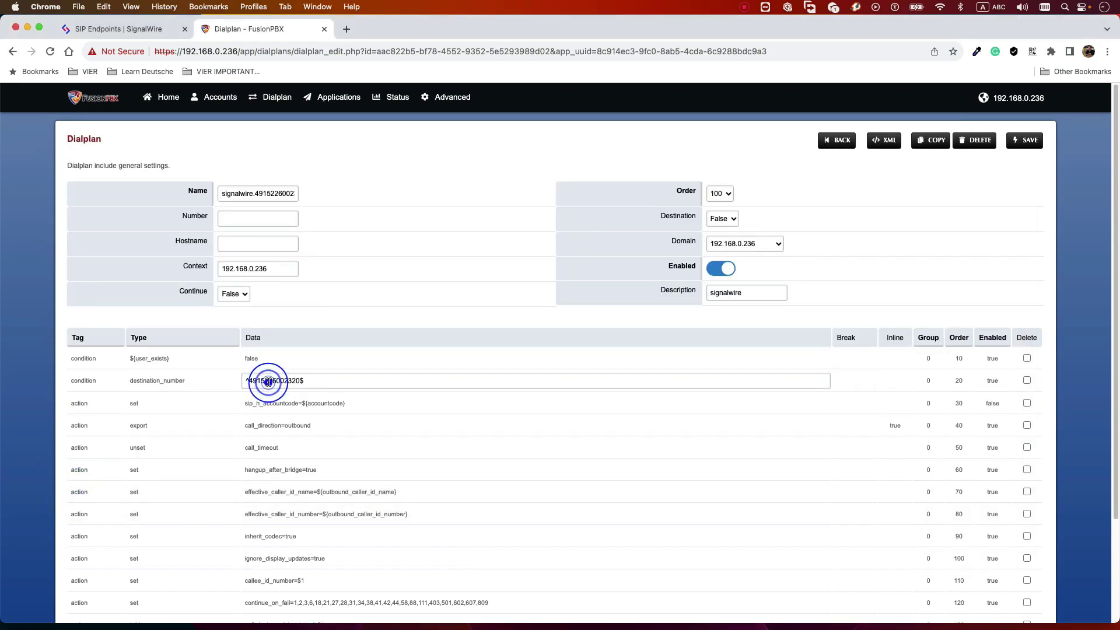
click(295, 380)
click(247, 381)
text(()
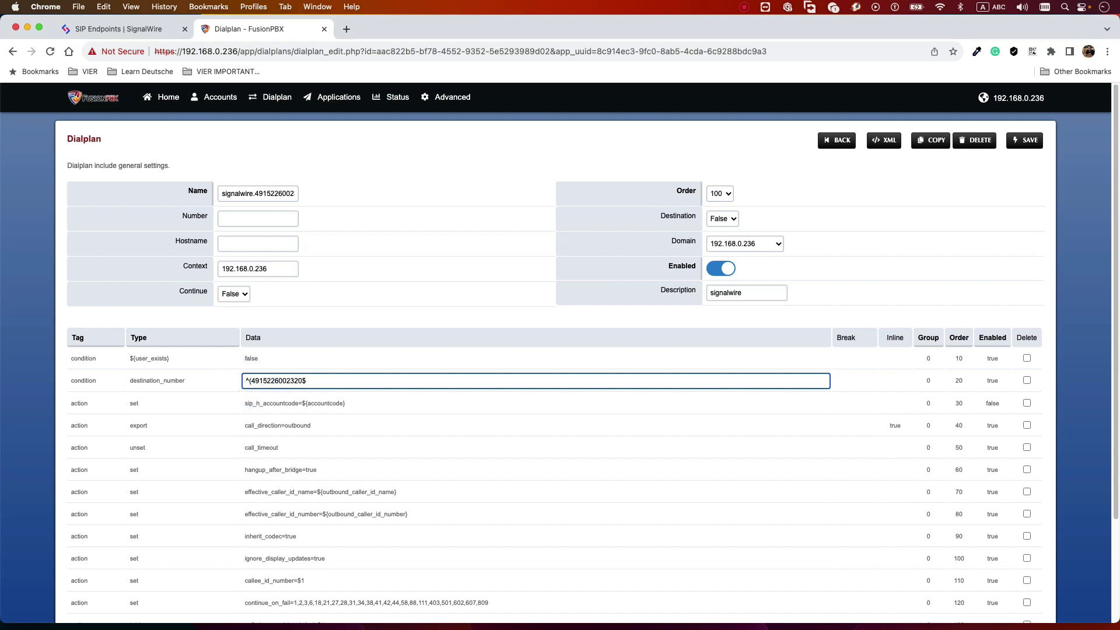
click(303, 378)
text())
Step: Check the parenthesised destination_number pattern against the bridge action's $1 and save the dialplan
scroll(467, 544, down, 3)
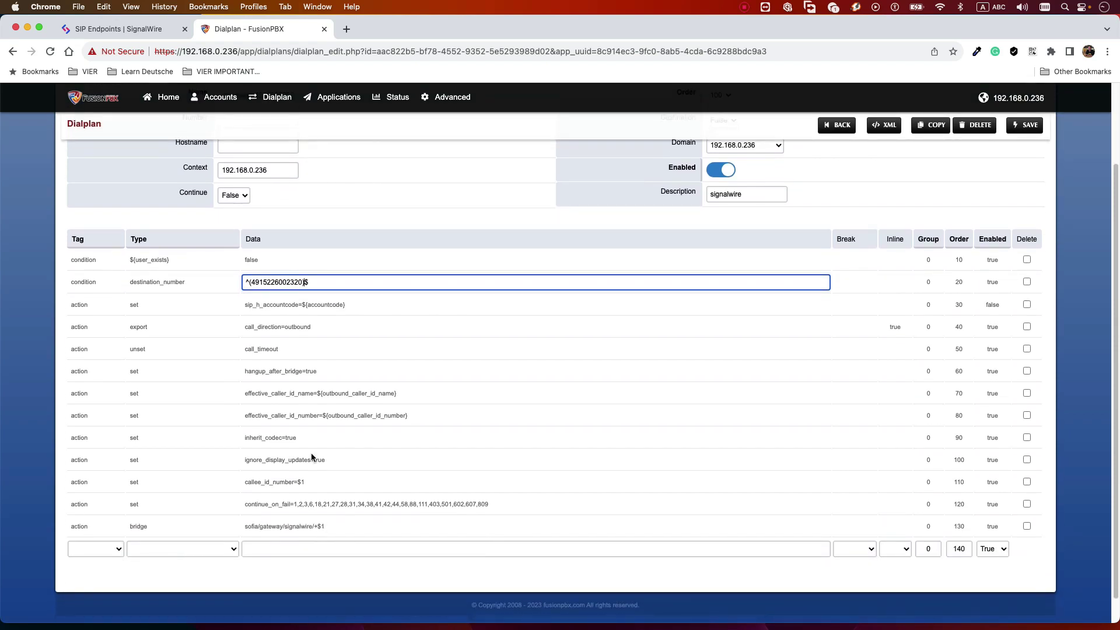
drag(249, 284, 304, 281)
click(314, 283)
scroll(984, 292, up, 3)
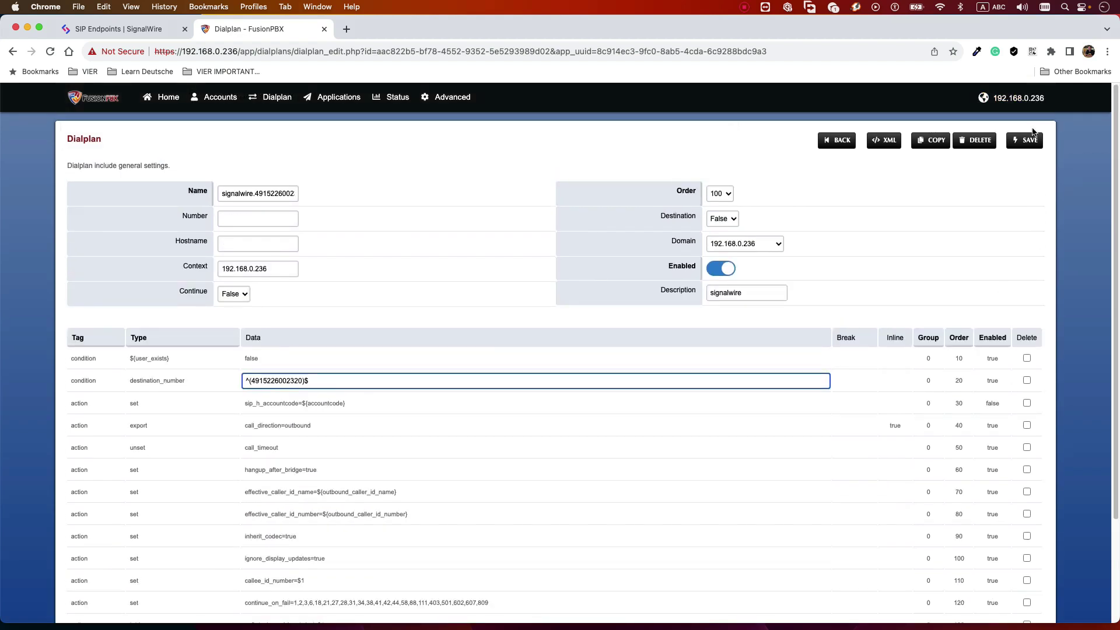
click(1027, 140)
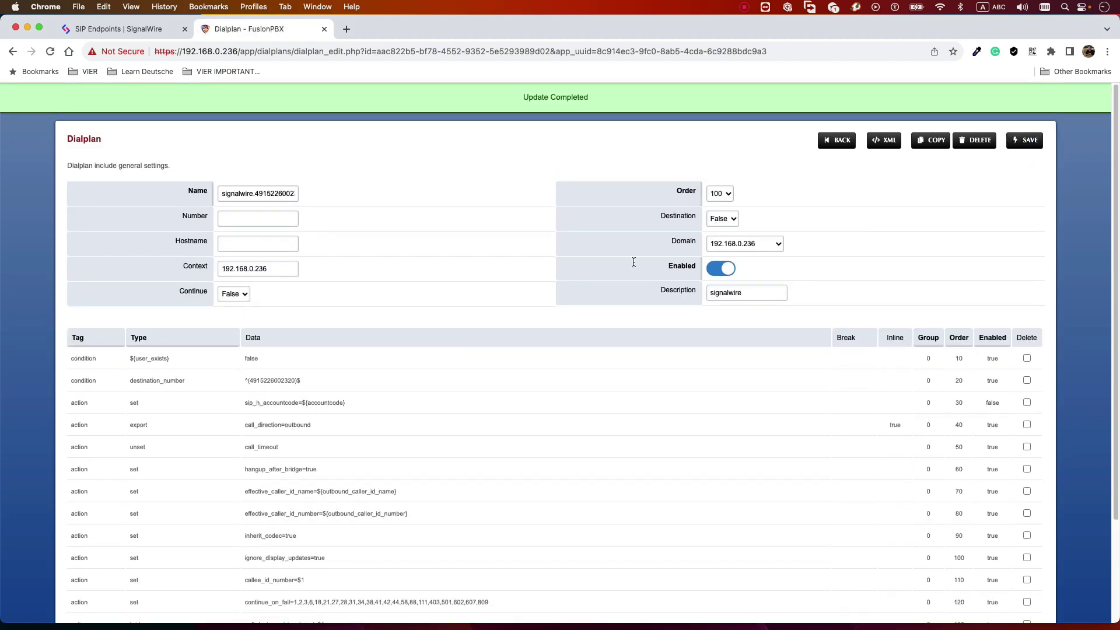
Step: Return to the sngrep call flow in iTerm and examine the first INVITE's request address and the second INVITE entry
mouse_move(390, 628)
click(251, 609)
click(494, 298)
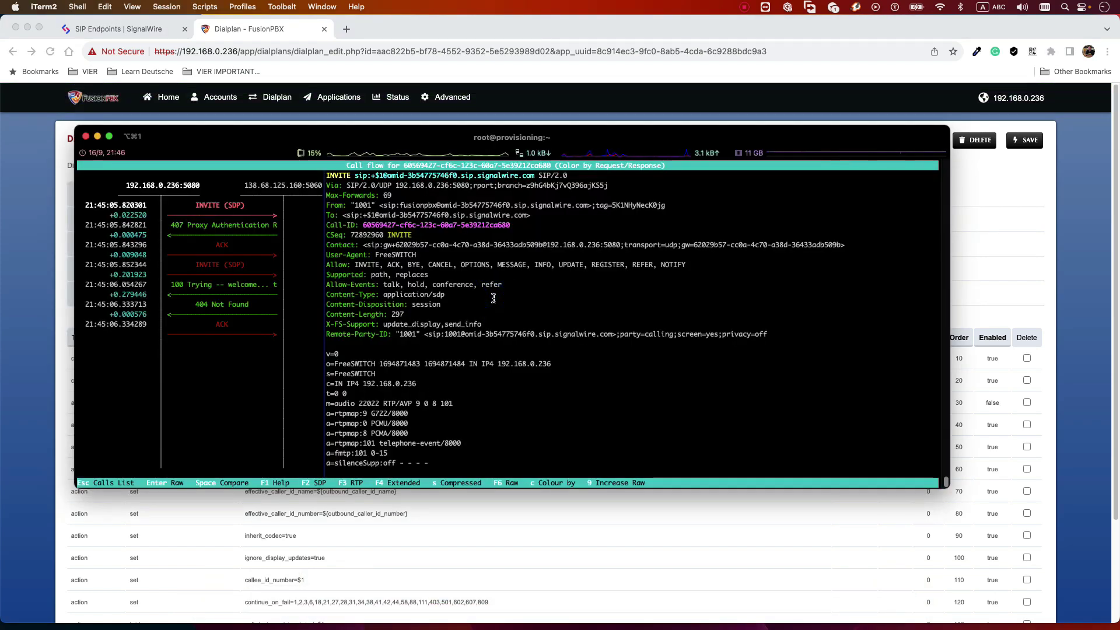
click(464, 272)
click(487, 336)
click(369, 173)
drag(393, 177, 535, 176)
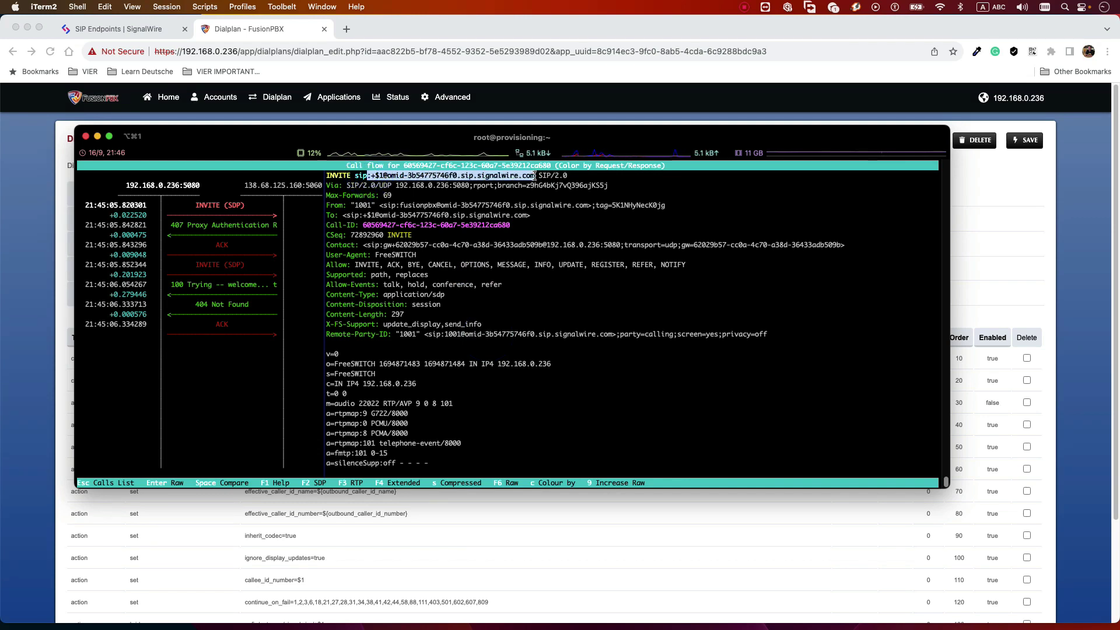
drag(286, 230, 287, 267)
click(203, 246)
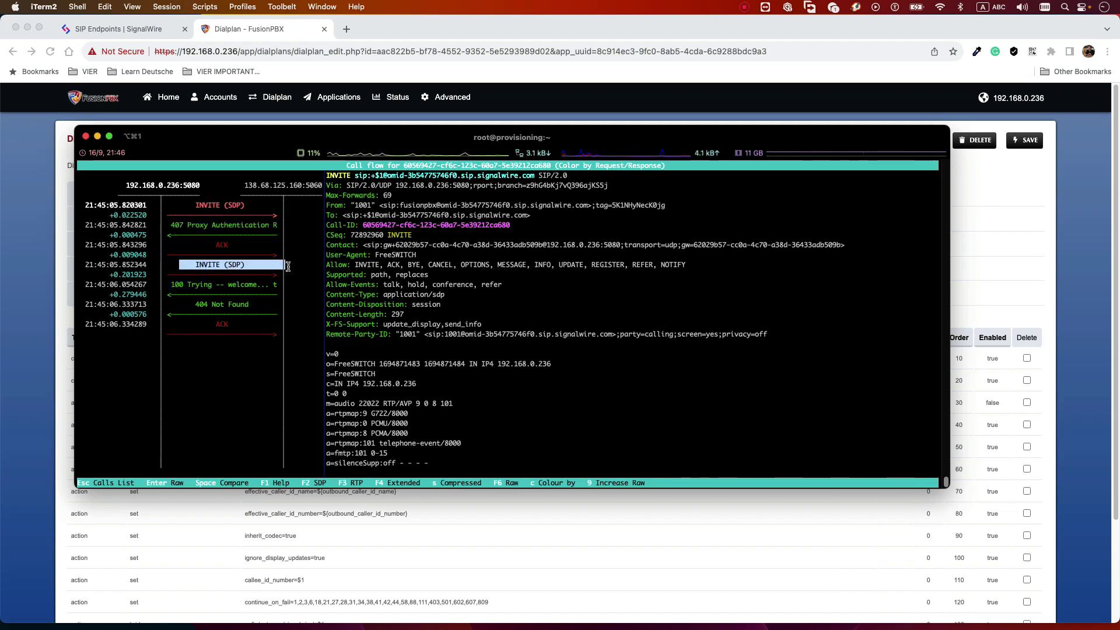
Step: Go through the replies to the second INVITE, examining 100 Trying and the Remote-Party-ID of 404 Not Found
key(Down)
key(Down)
key(Down)
key(Down)
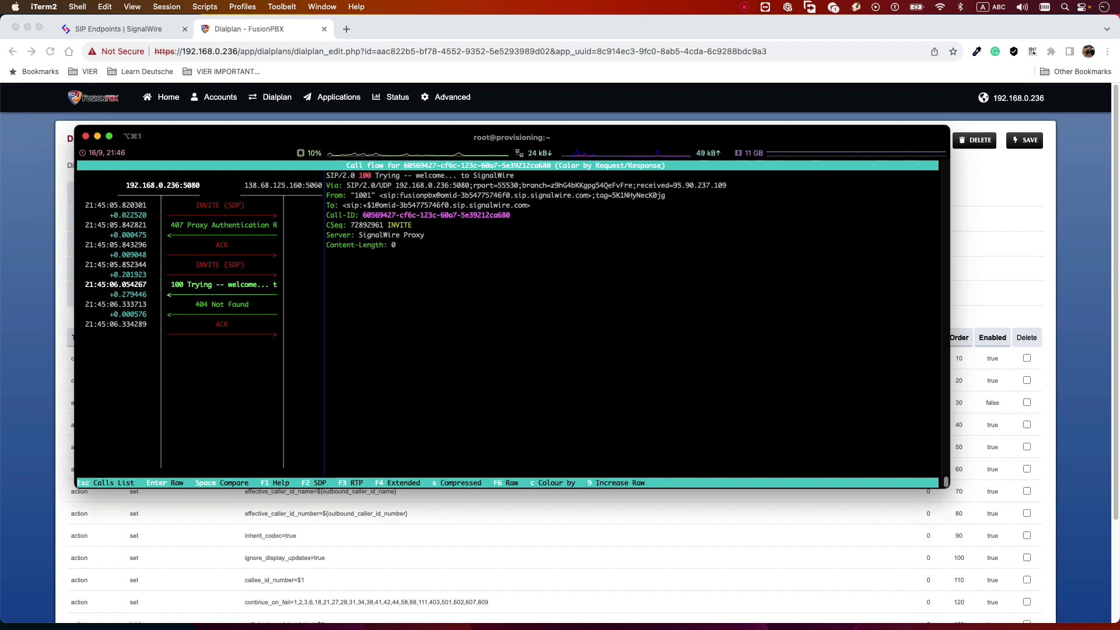
drag(221, 284, 279, 283)
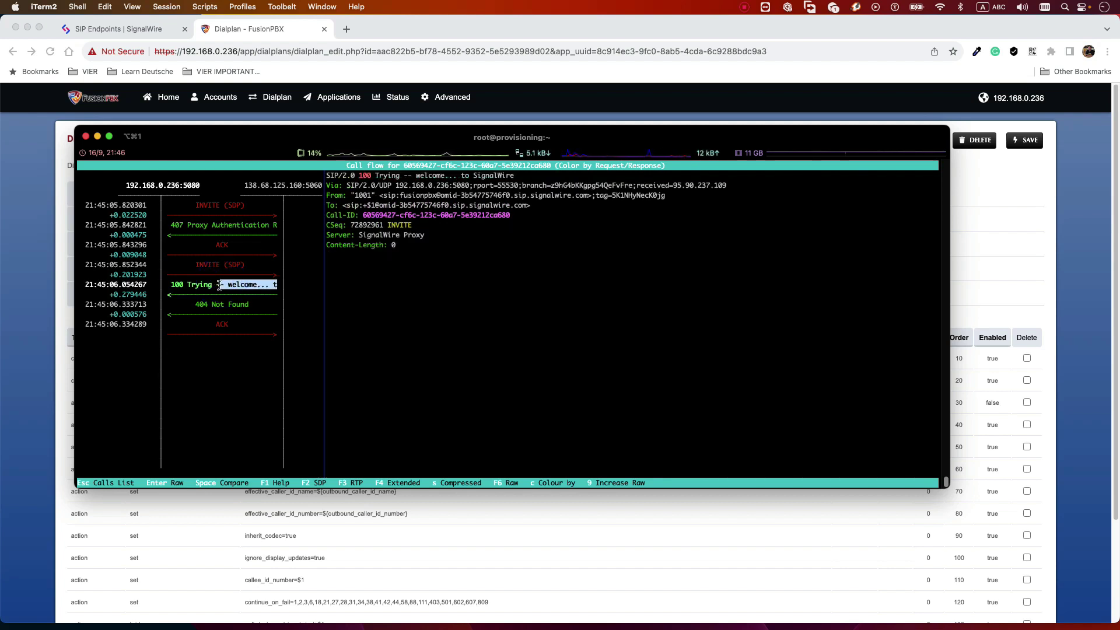
key(Down)
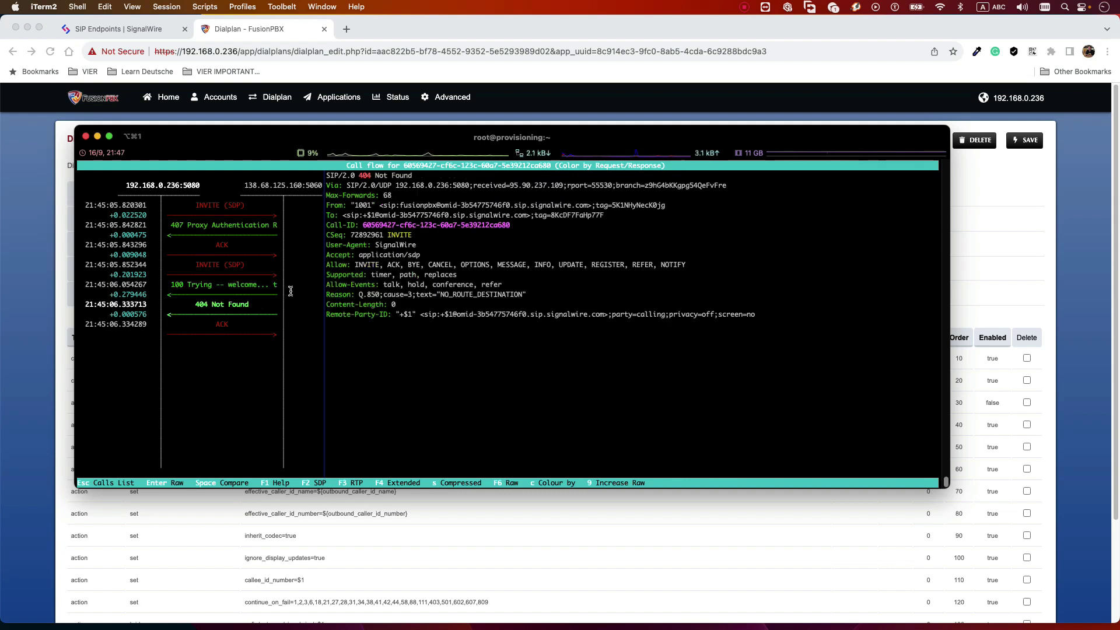
drag(399, 314, 412, 314)
click(403, 316)
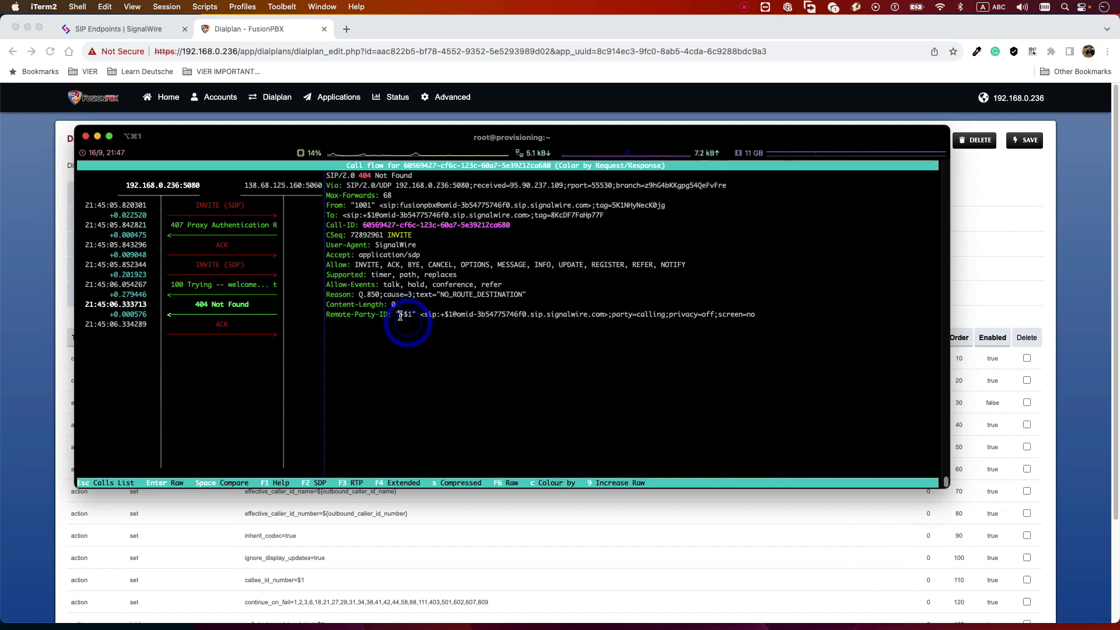
click(404, 315)
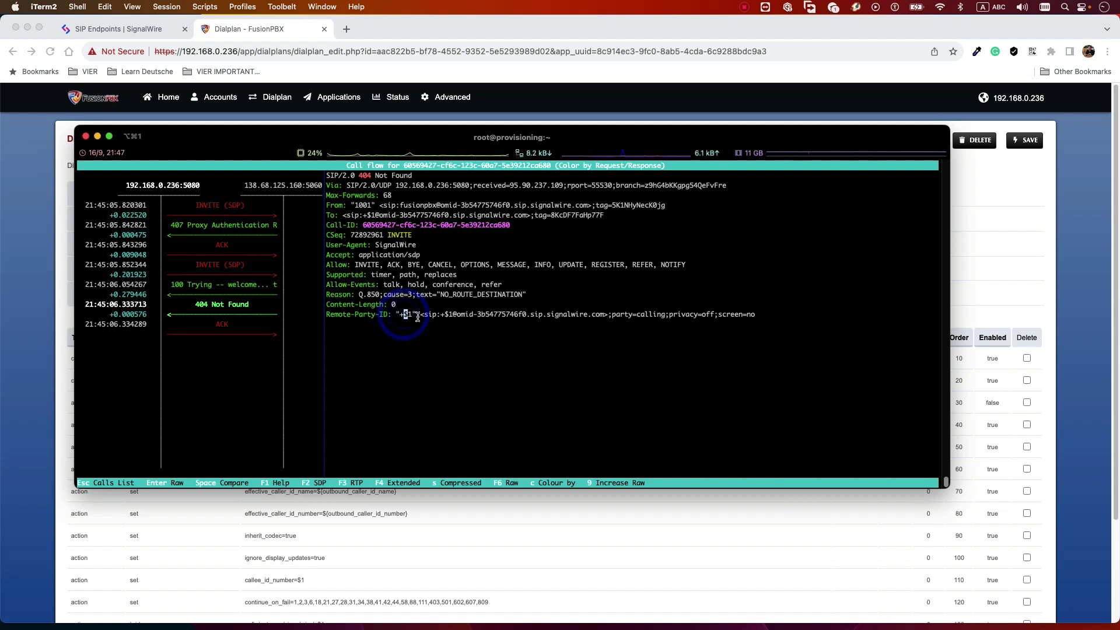
Step: Review the saved dialplan in FusionPBX, return sngrep to its call list and redial the destination phone number in Zoiper5
click(1003, 248)
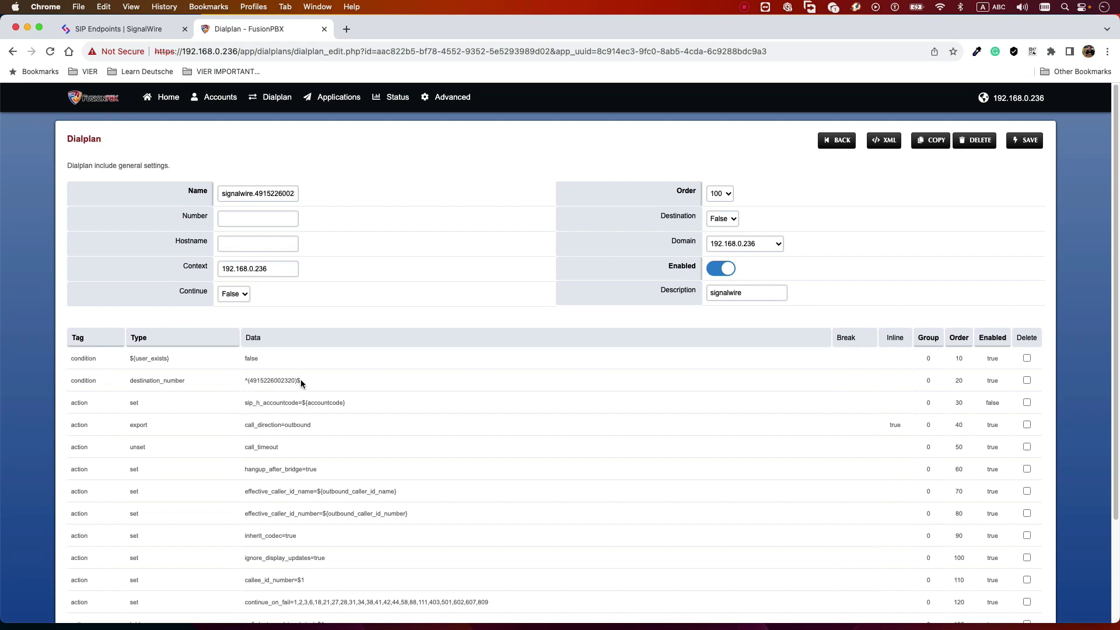
scroll(587, 415, down, 3)
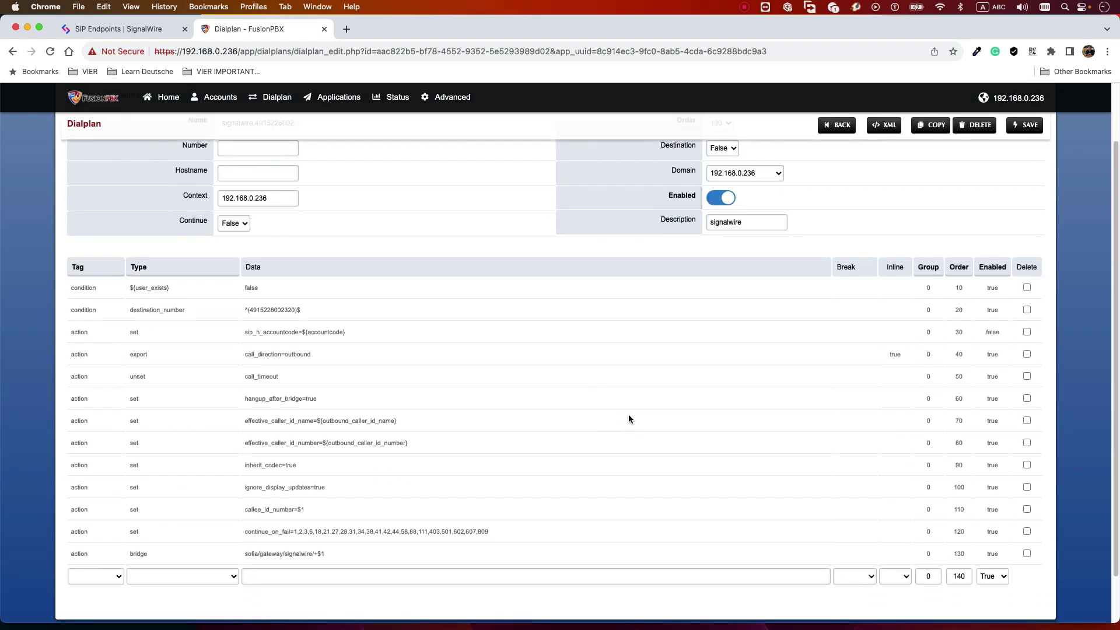
click(246, 610)
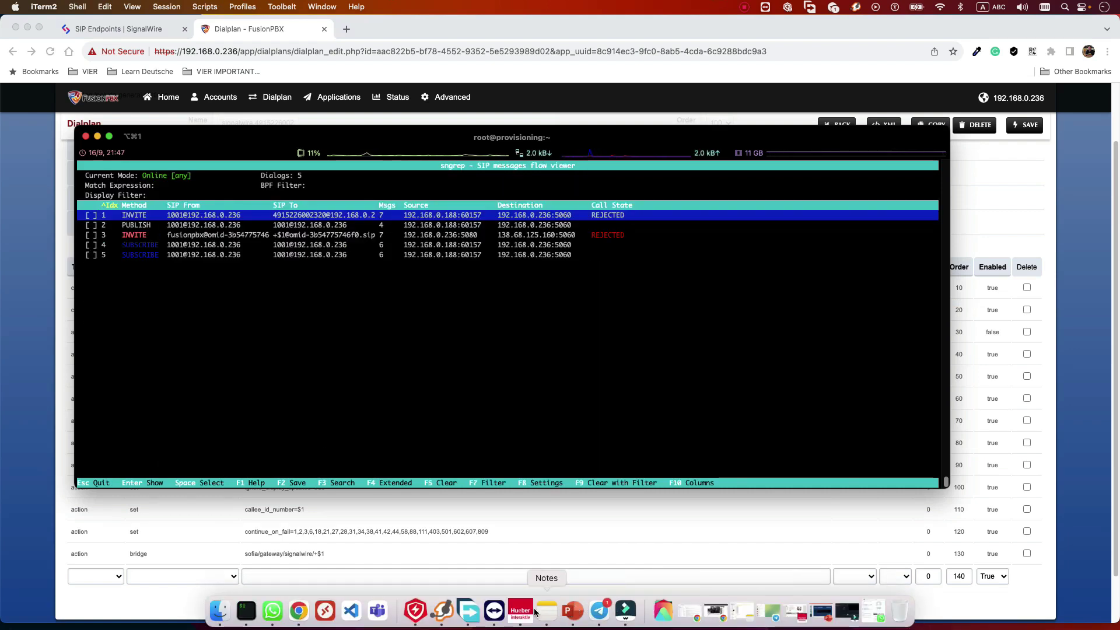
click(444, 609)
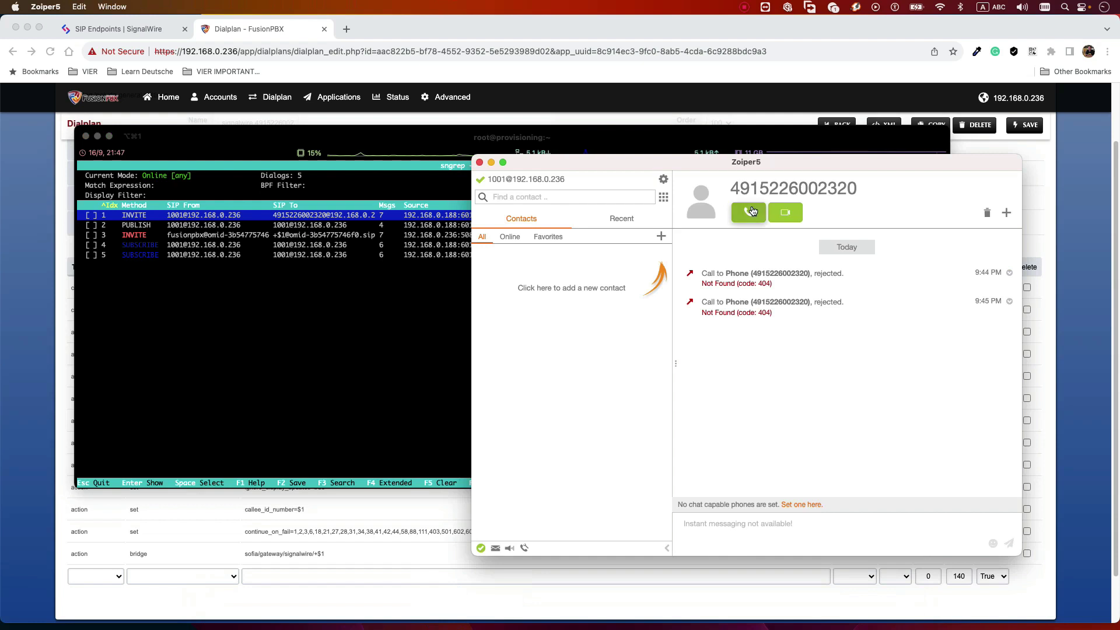
click(752, 208)
Step: Open the call flow of the newest INVITE to SignalWire in sngrep and examine the dialled number in its request line
click(295, 320)
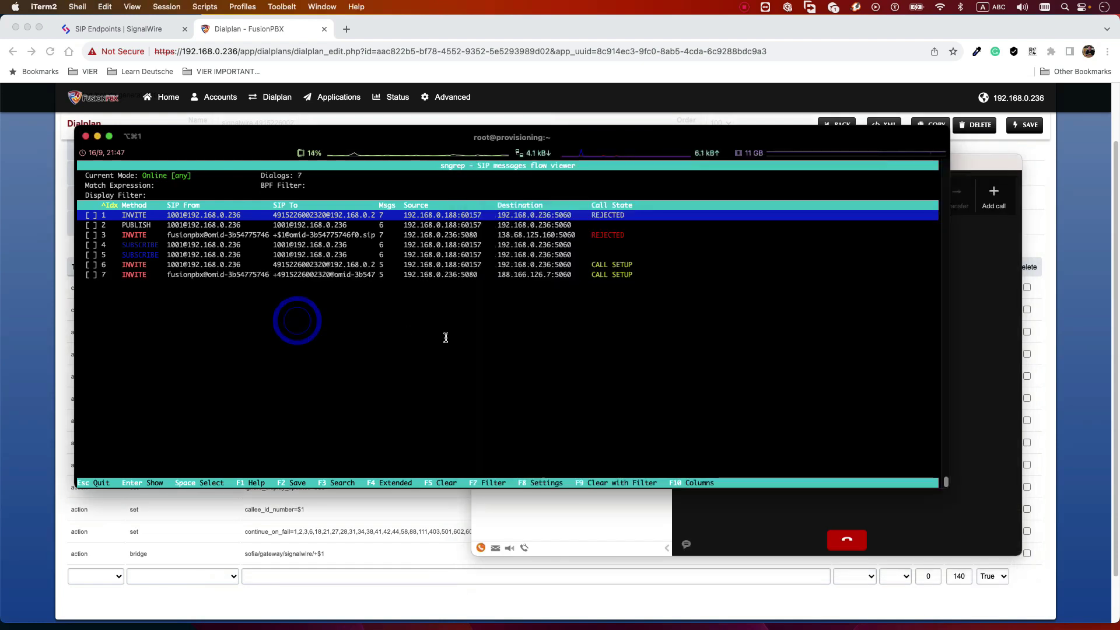
key(Down)
key(Down)
key(Down)
key(Down)
key(Down)
key(Down)
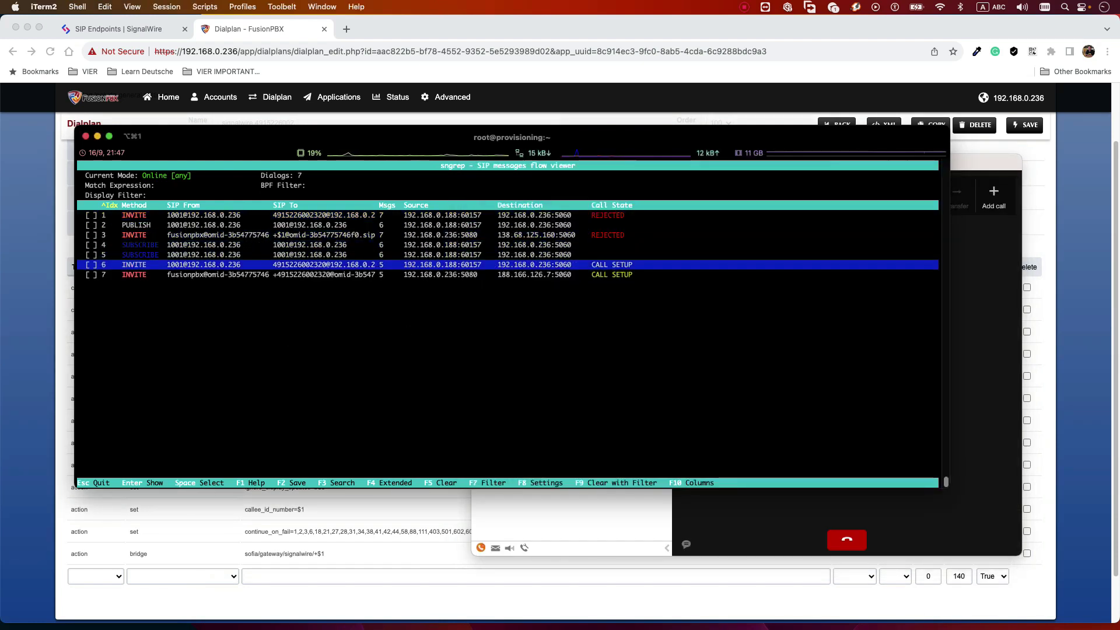
key(Return)
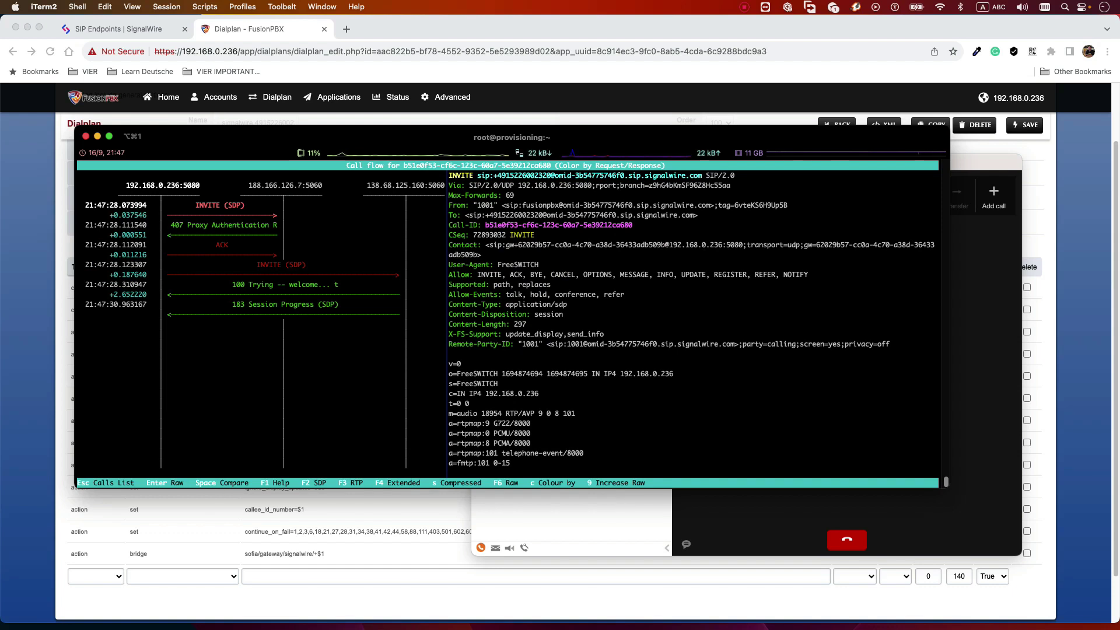
drag(493, 176, 553, 176)
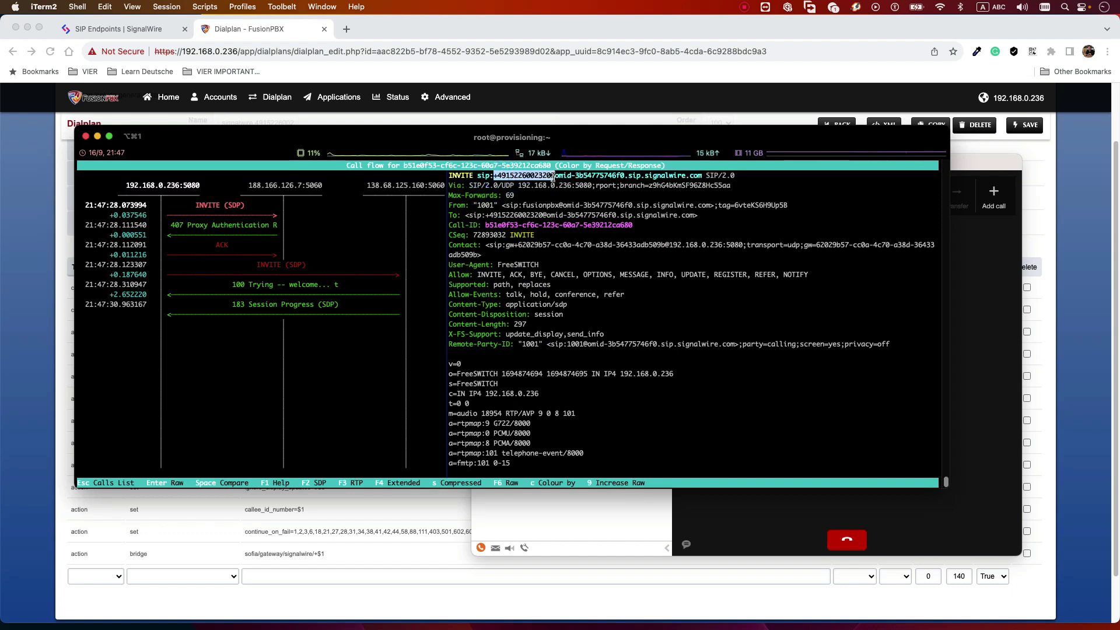